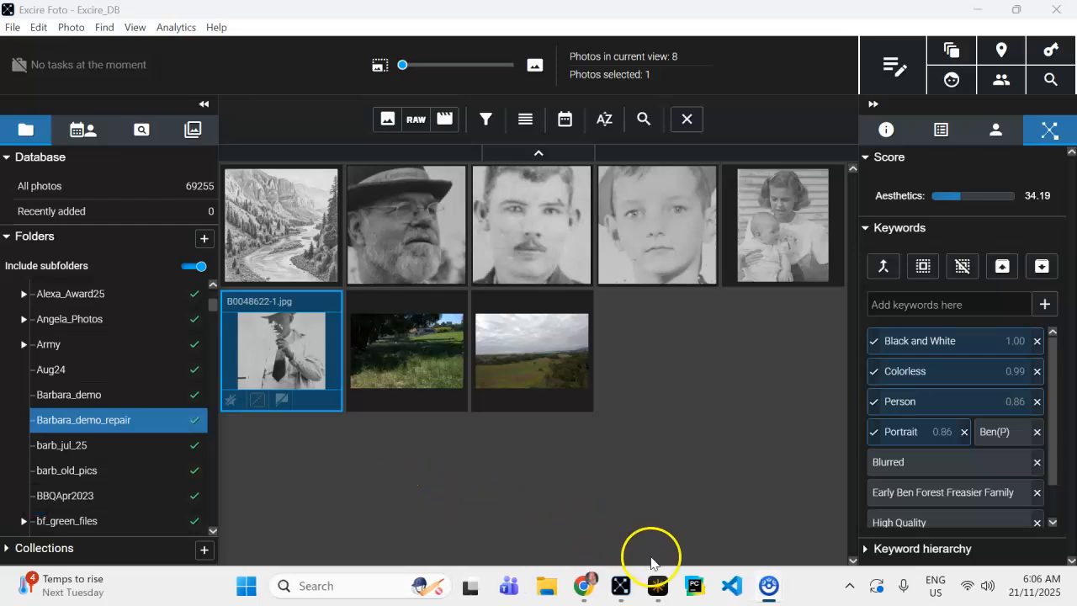
- Switch to Luminar Neo and view photo B0048622-1 from the Barbara_demo_repair folder enlarged and in the editor, then return to the catalog
left_click(657, 587)
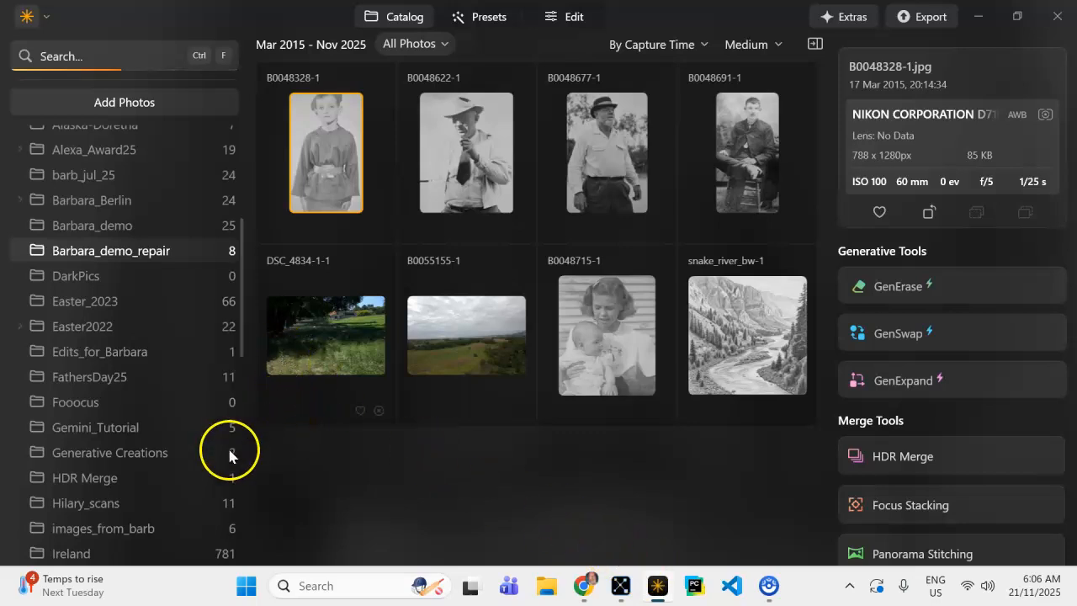
left_click_drag(242, 343, 215, 335)
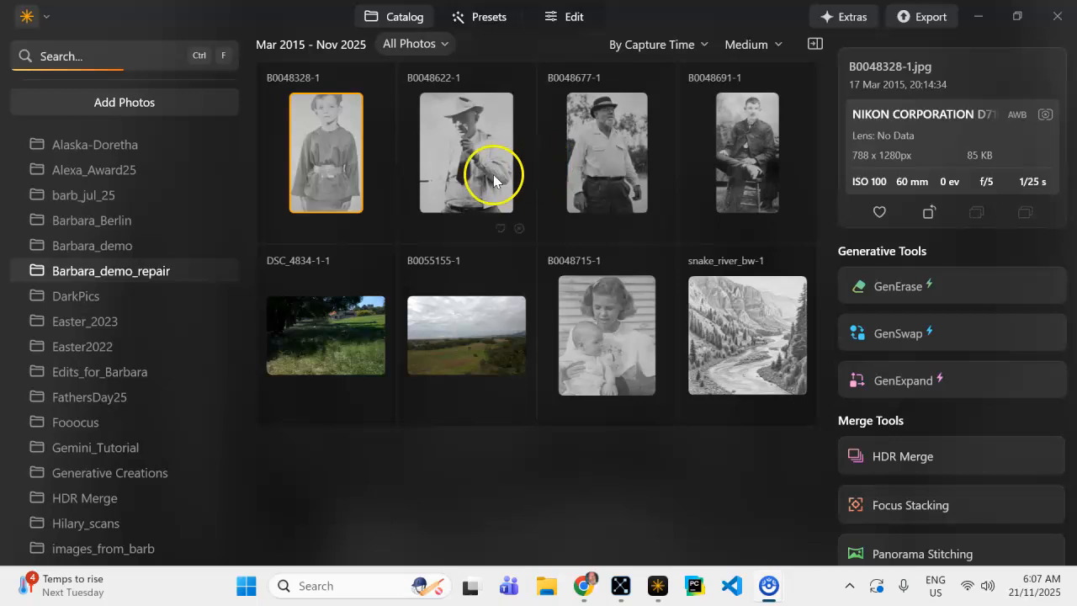
left_click(451, 165)
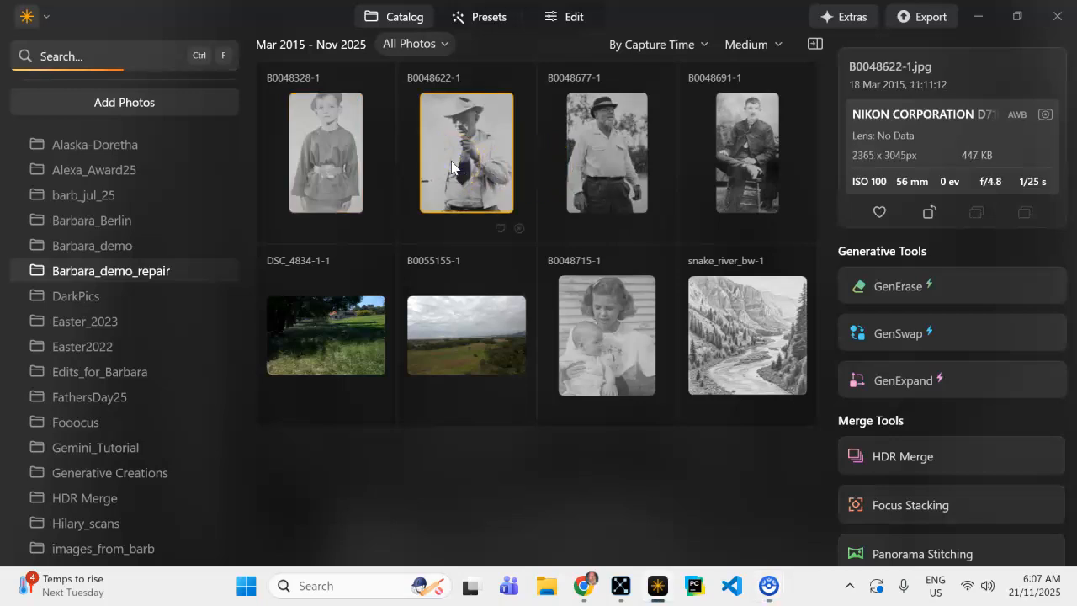
double_click(451, 165)
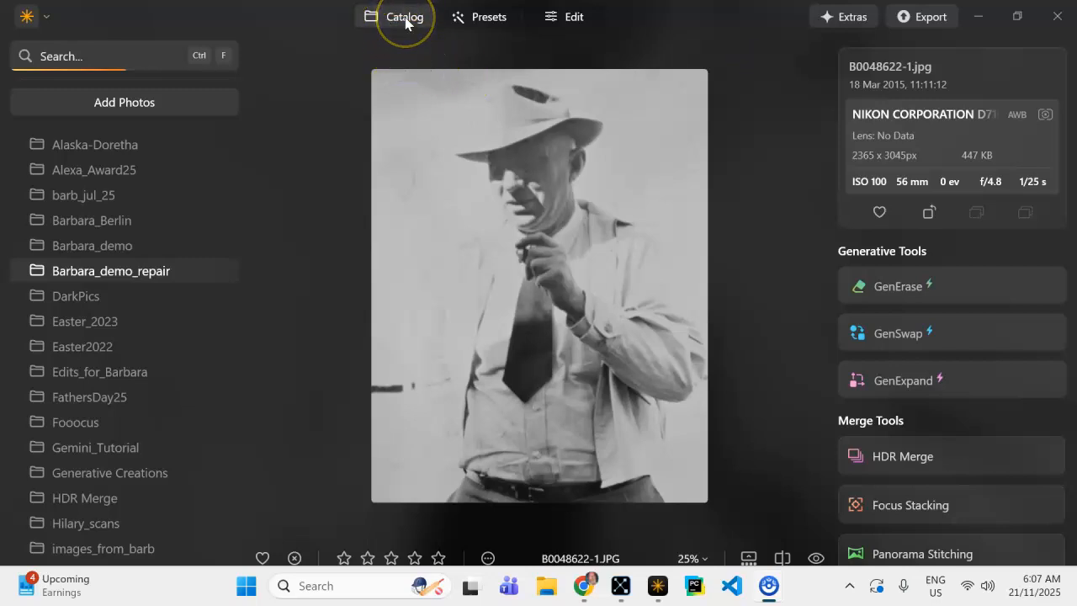
left_click(567, 16)
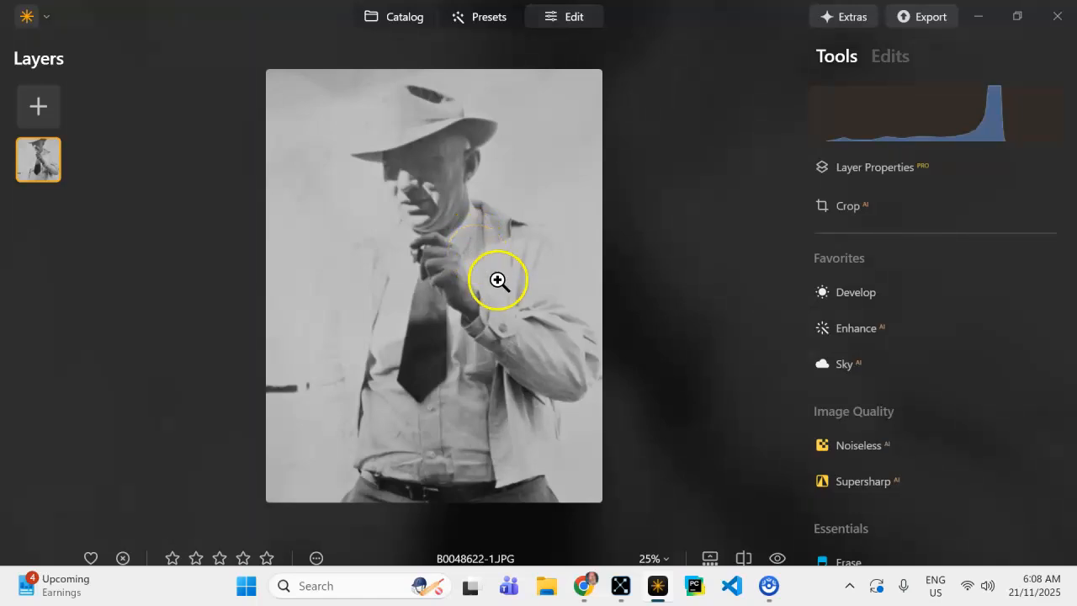
left_click(393, 18)
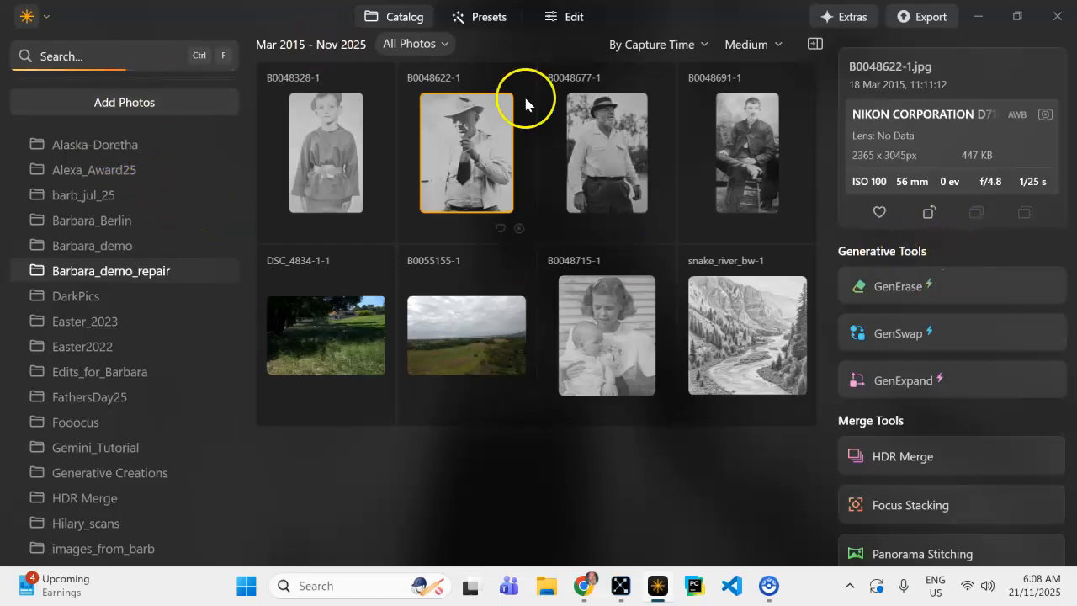
- Restore photo B0048622-1 with the Restoration tool using the Full option
scroll(1002, 244, "down", 5)
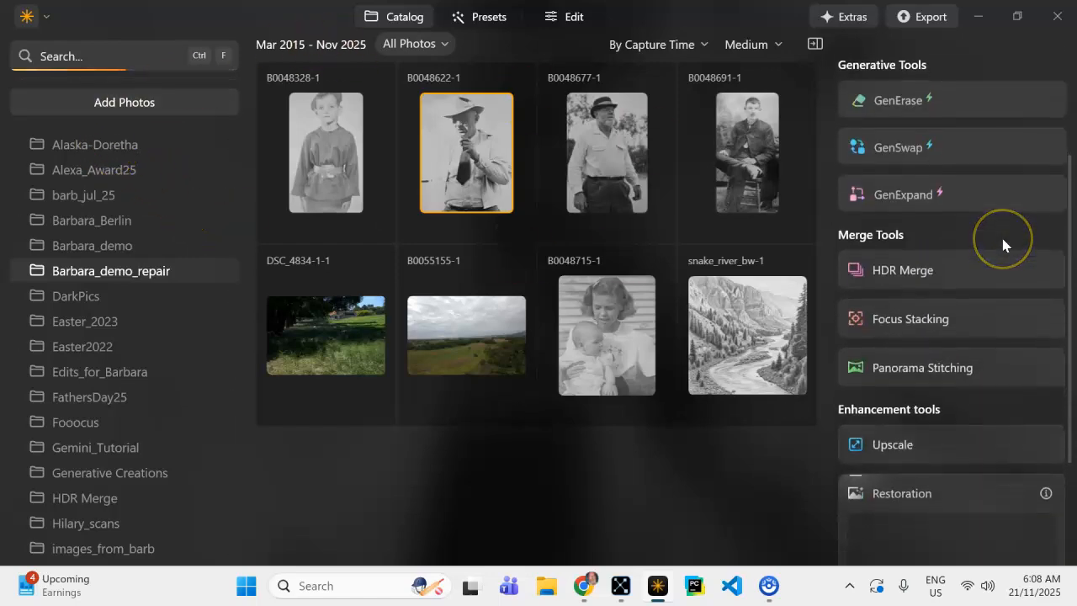
left_click(889, 299)
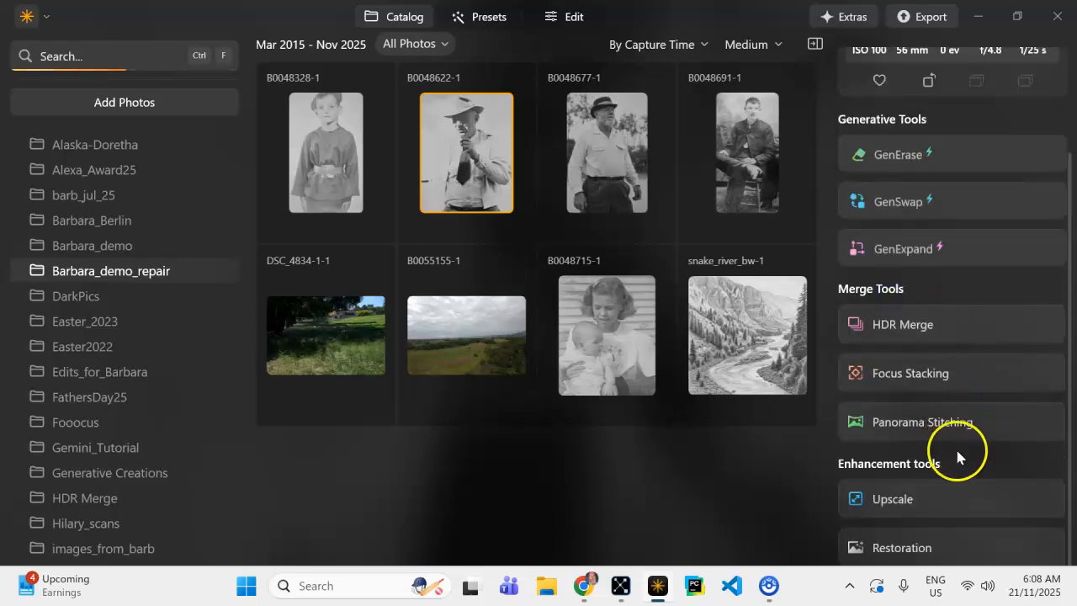
left_click(892, 548)
left_click_drag(453, 146, 960, 442)
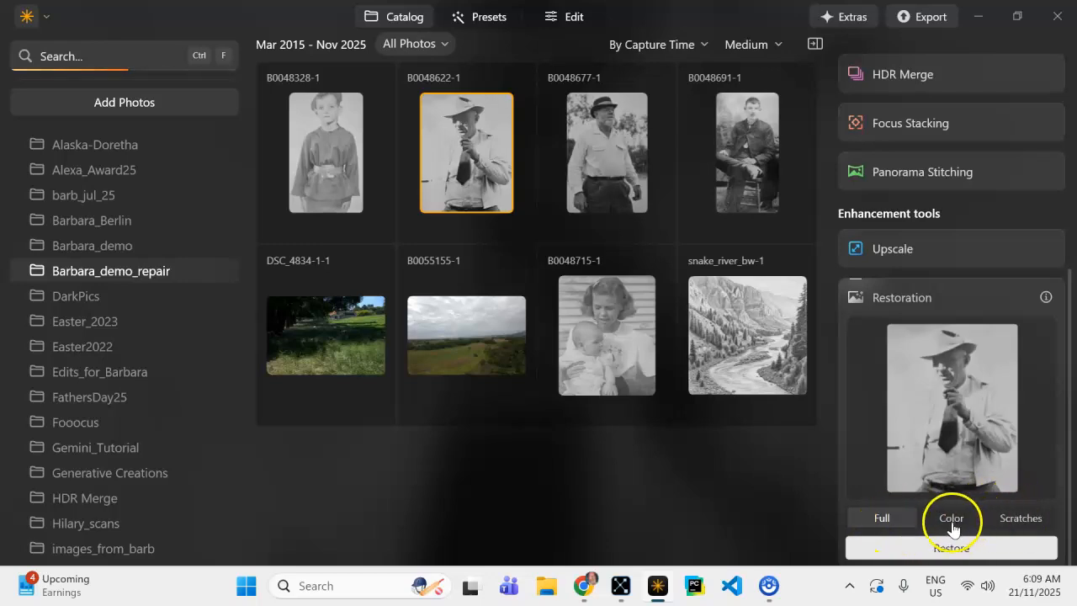
left_click(881, 520)
left_click(923, 554)
left_click(958, 549)
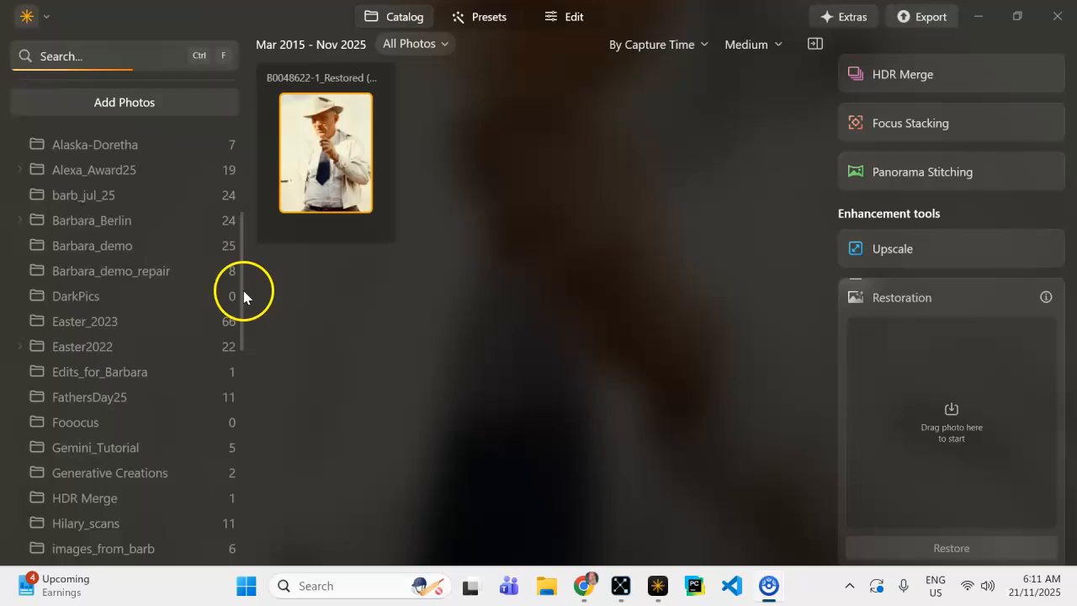
- Open the restored photo in the editor and remove the background behind the man with AI Background Removal
left_click_drag(239, 298, 243, 504)
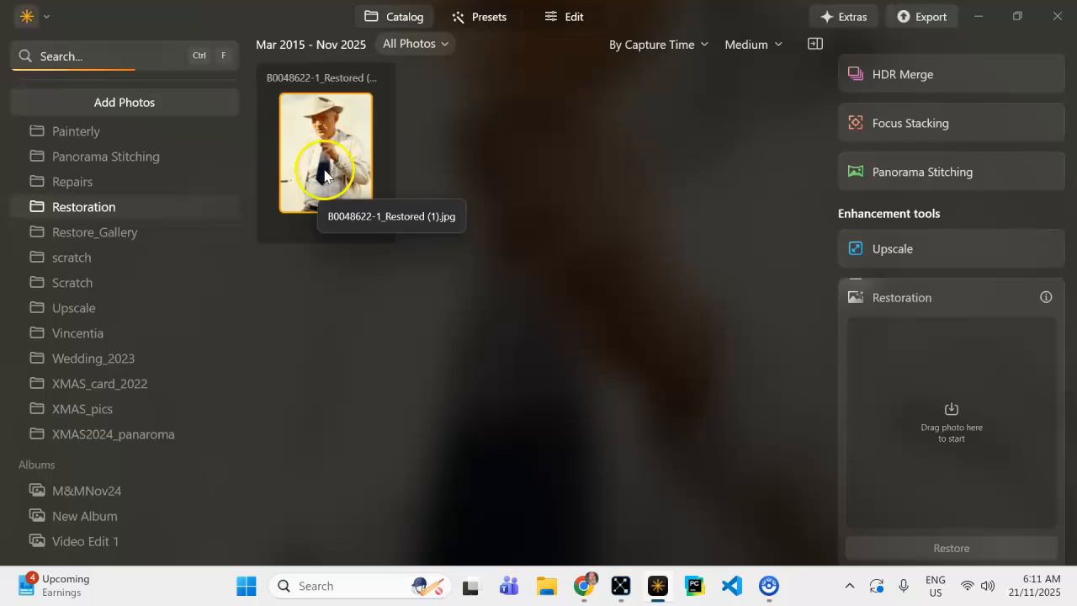
left_click(574, 16)
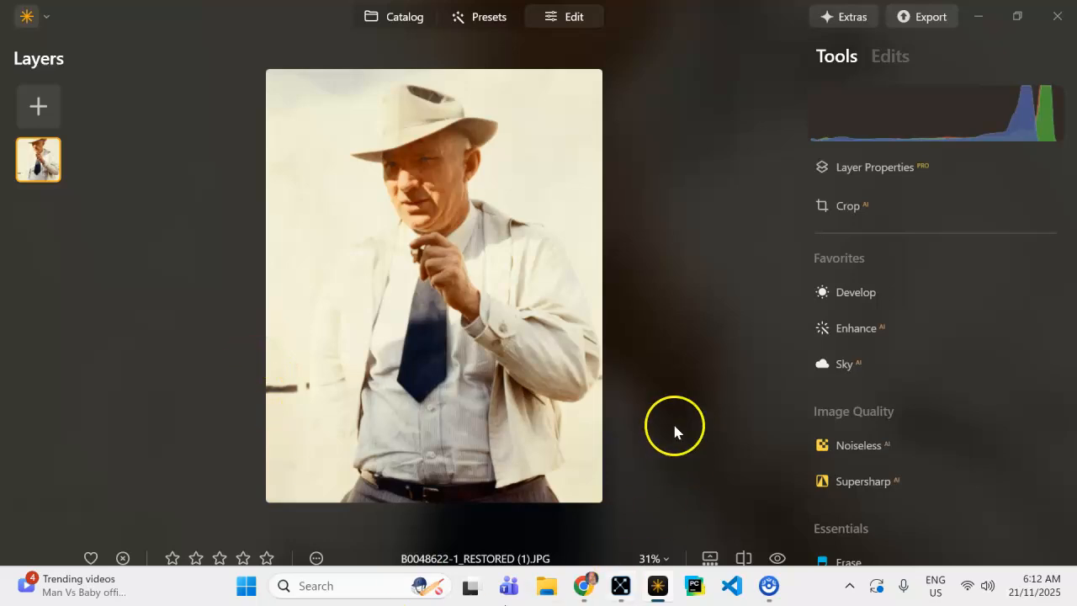
left_click(850, 177)
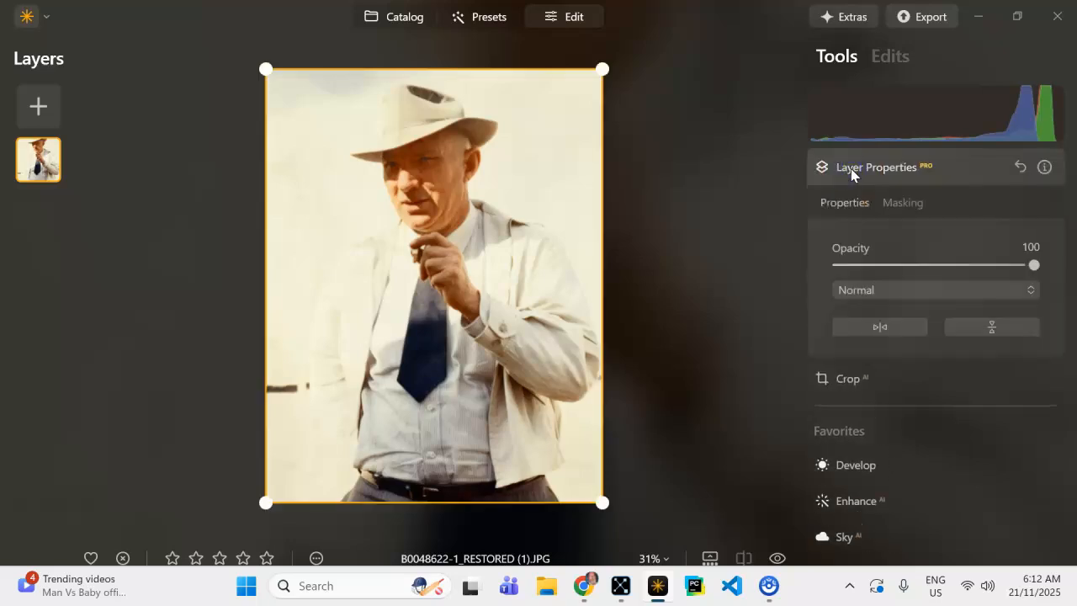
left_click(897, 201)
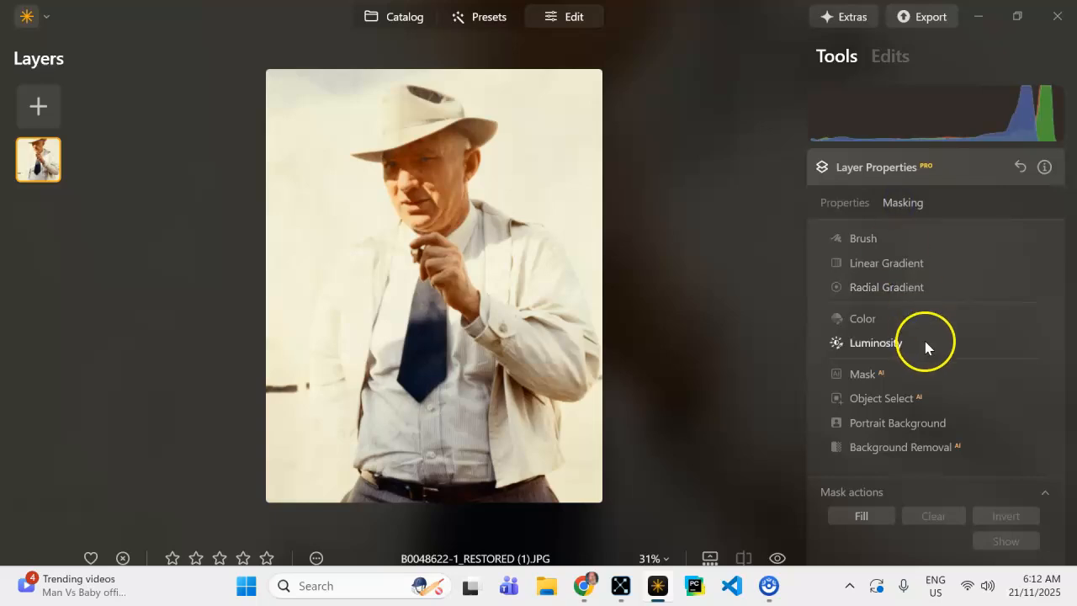
left_click(901, 447)
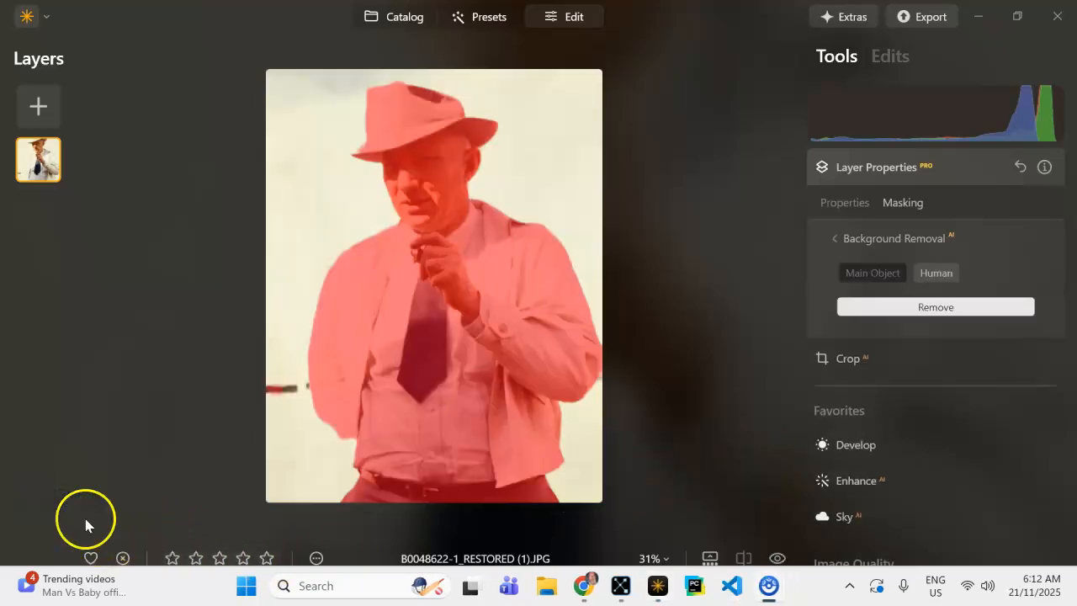
left_click(935, 308)
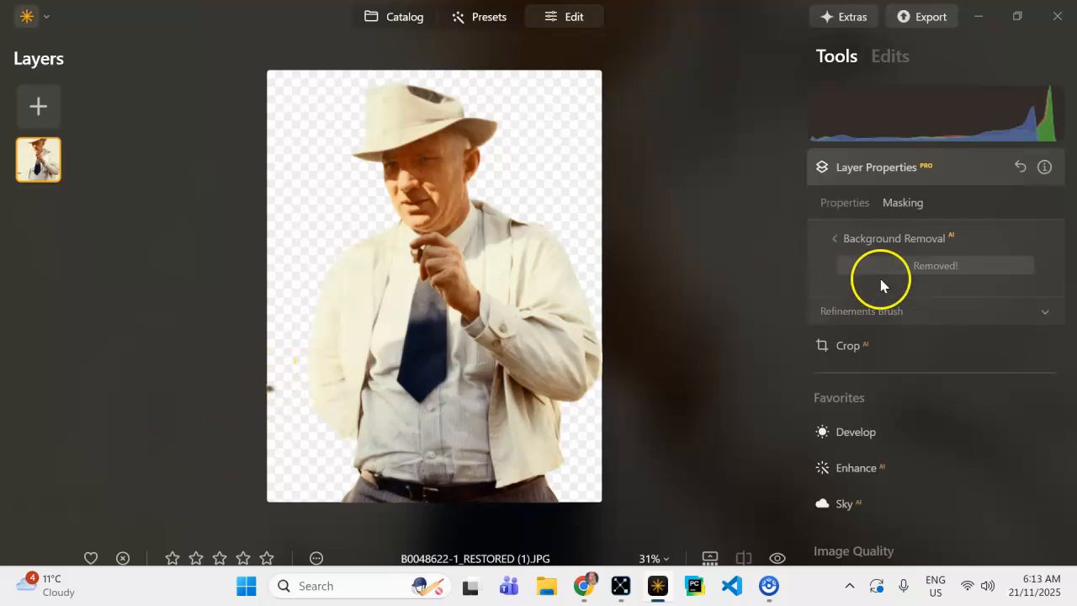
- Show the layer mask and erase the leftover spot at the photo's left edge with a size 20 mask brush
left_click(834, 241)
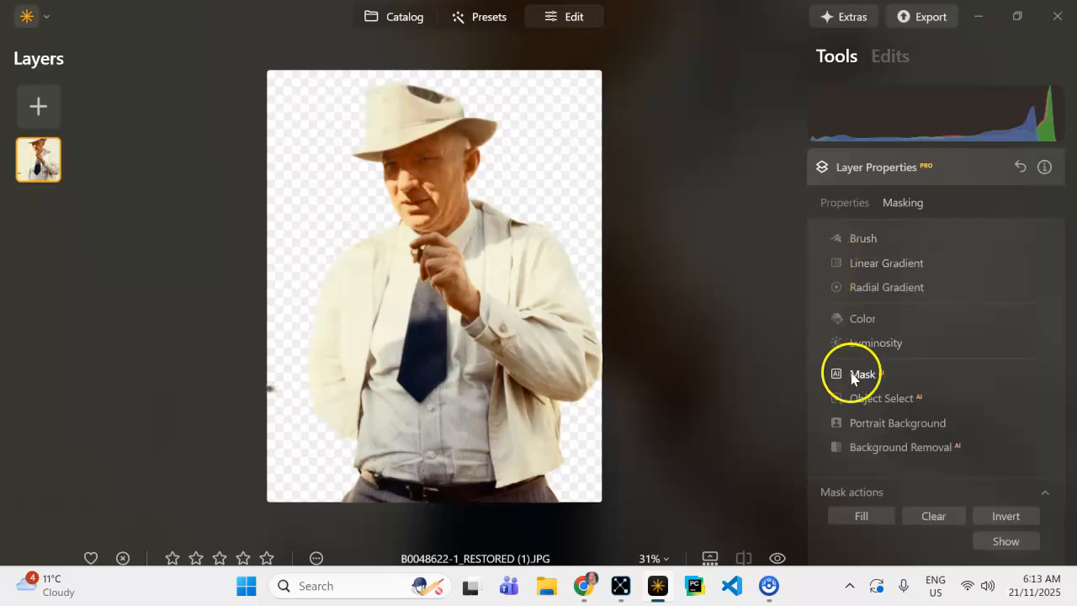
left_click(1009, 543)
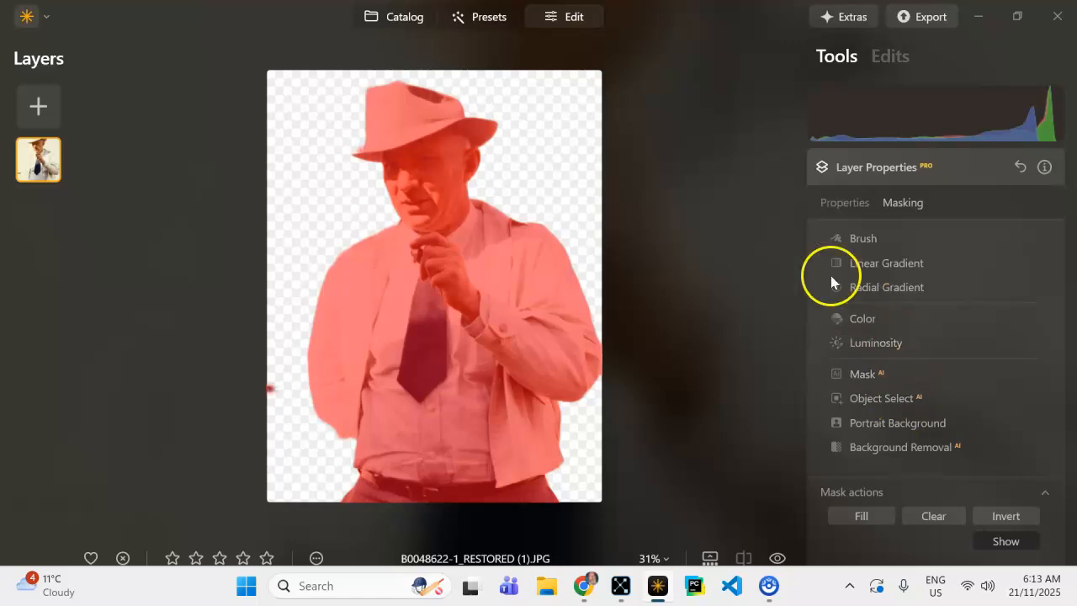
left_click(853, 240)
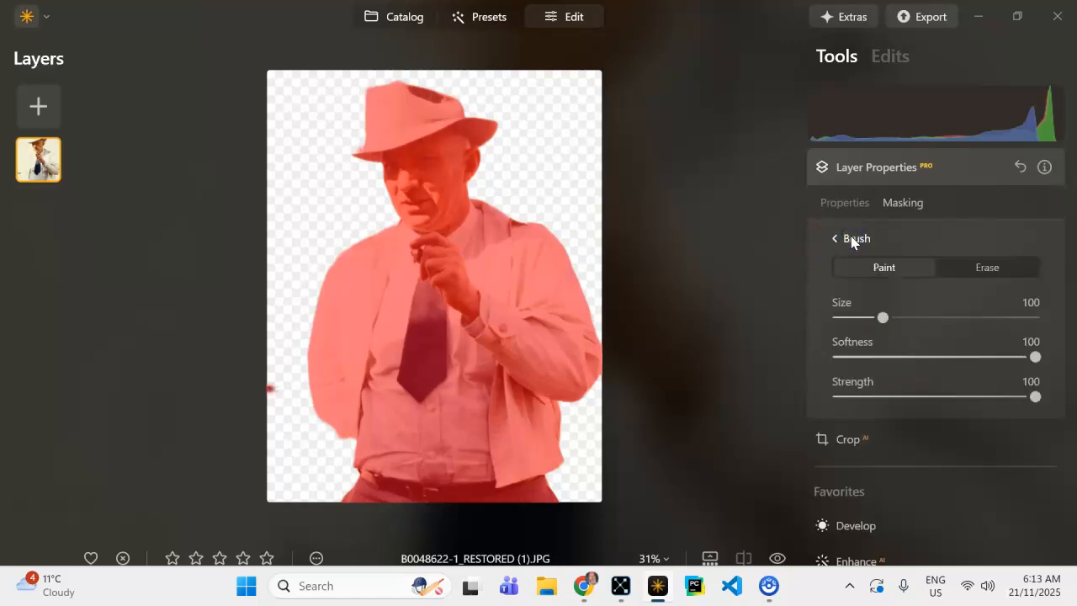
left_click(996, 267)
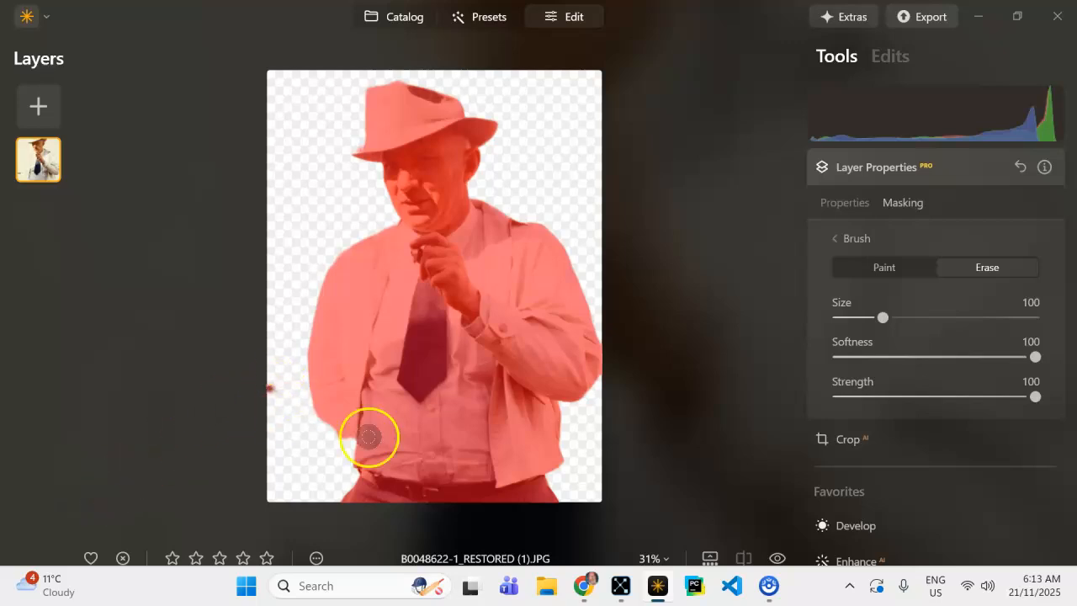
left_click_drag(888, 321, 841, 319)
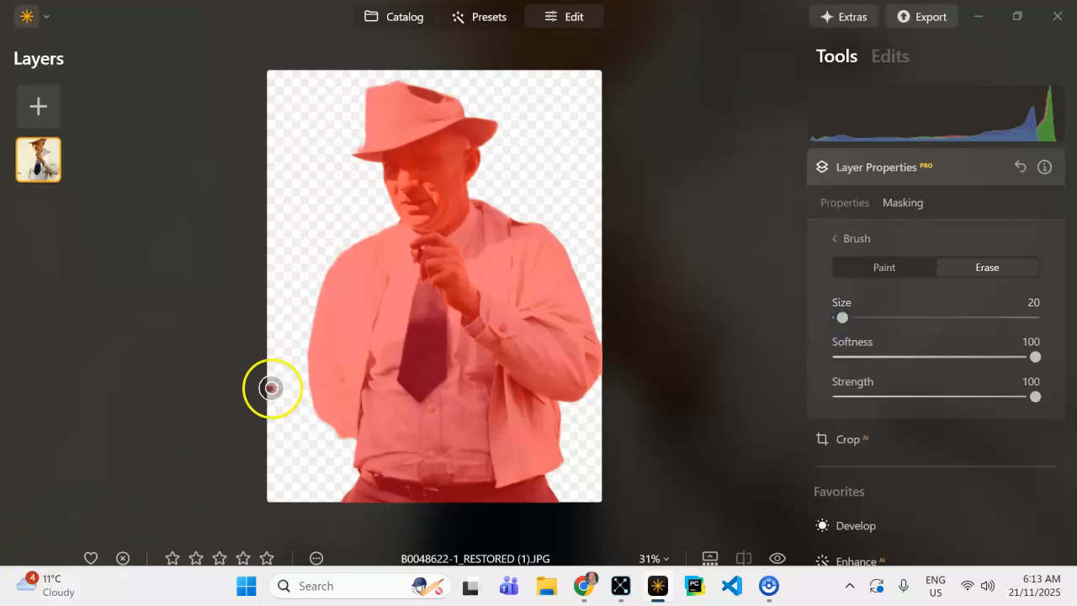
left_click(271, 388)
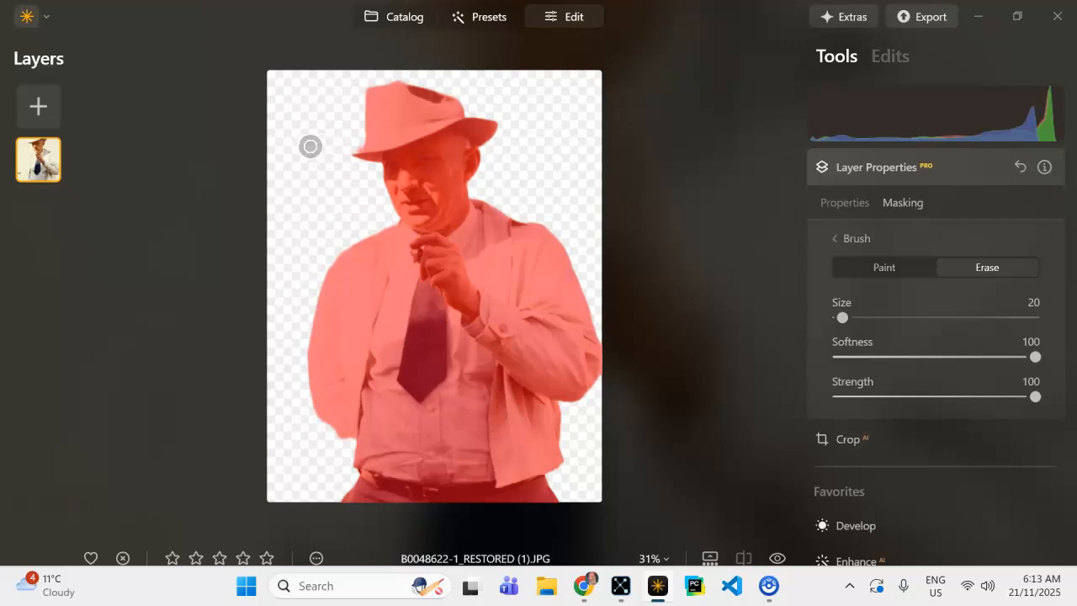
left_click(365, 133)
left_click(855, 166)
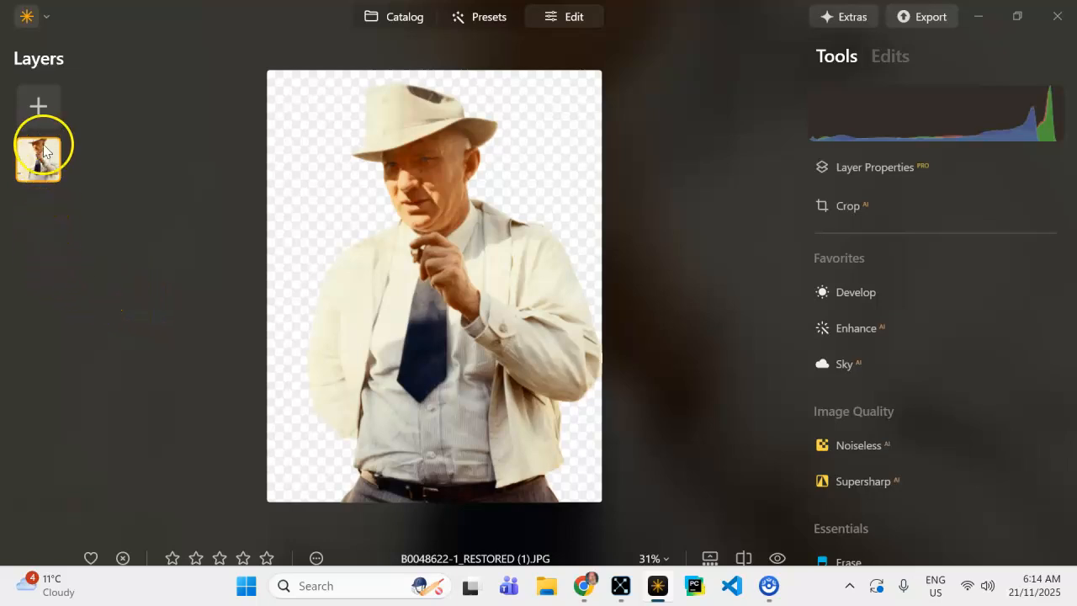
- Apply Auto Adjust from the Develop tool to the cut-out photo
left_click(847, 293)
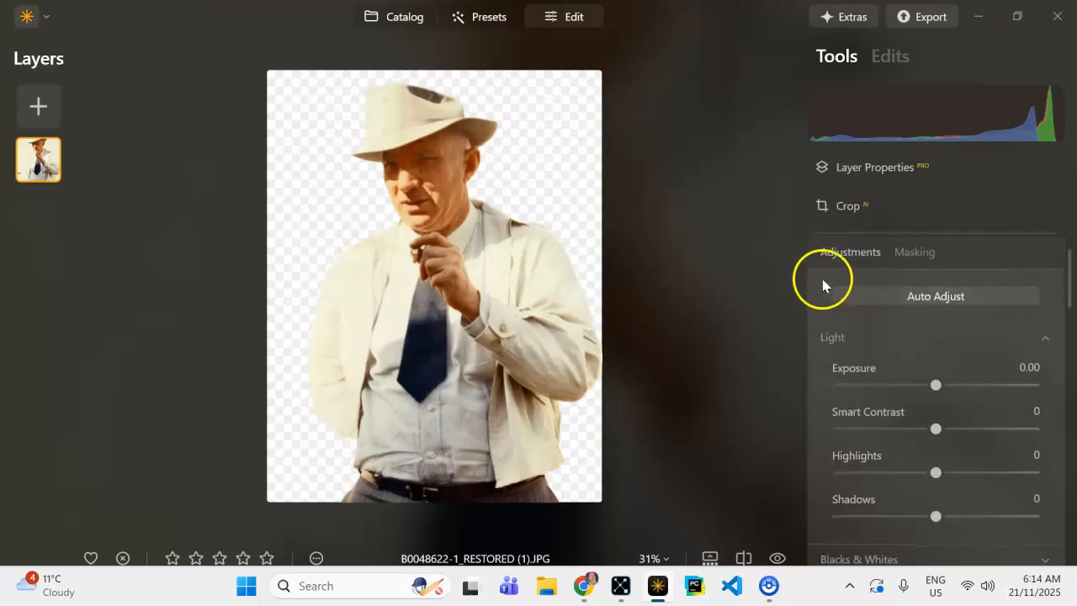
scroll(901, 260, "up", 2)
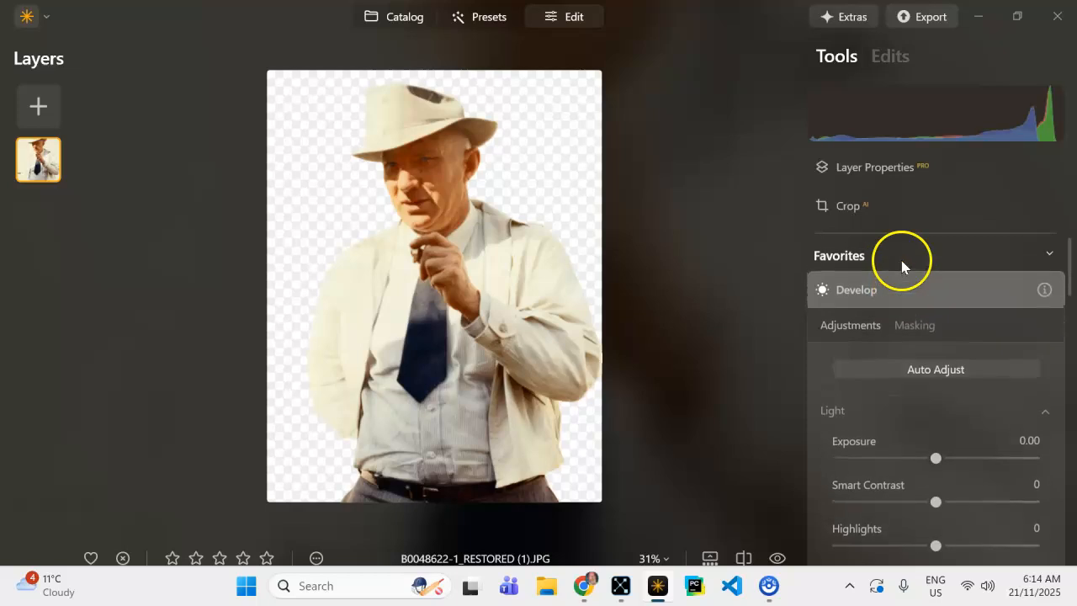
left_click(944, 373)
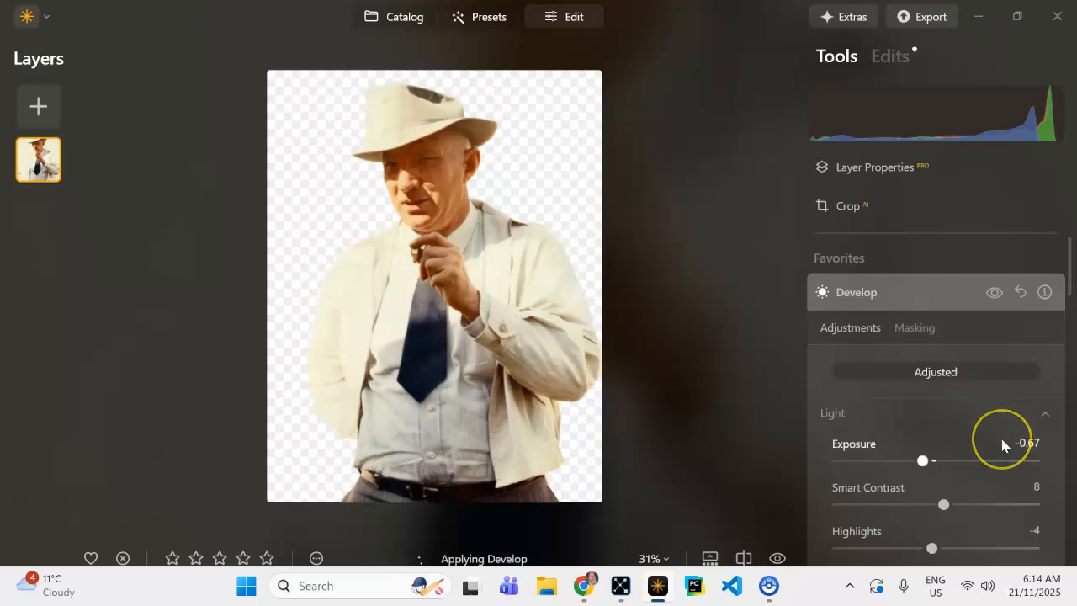
scroll(1001, 439, "down", 2)
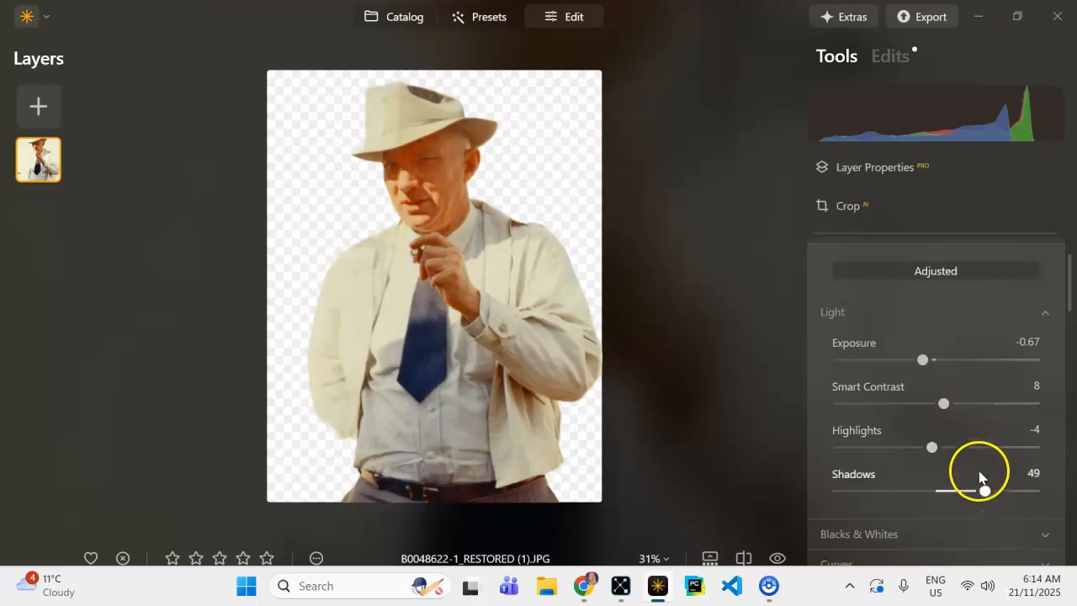
left_click(980, 497)
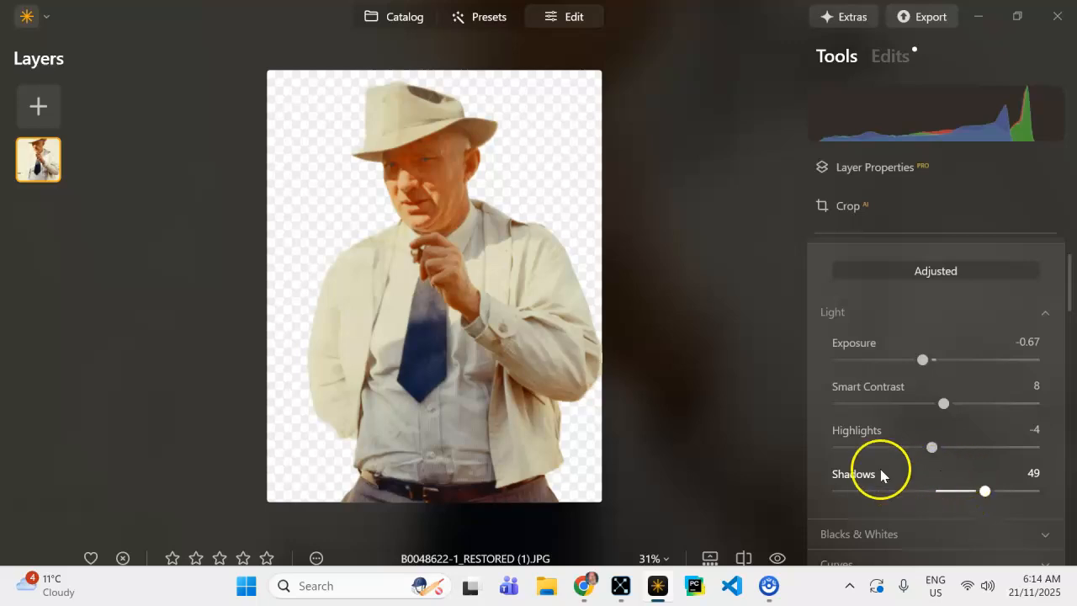
- Move the white point slightly inward and shape the main tone curve into a gentle S with three added points
scroll(875, 455, "down", 3)
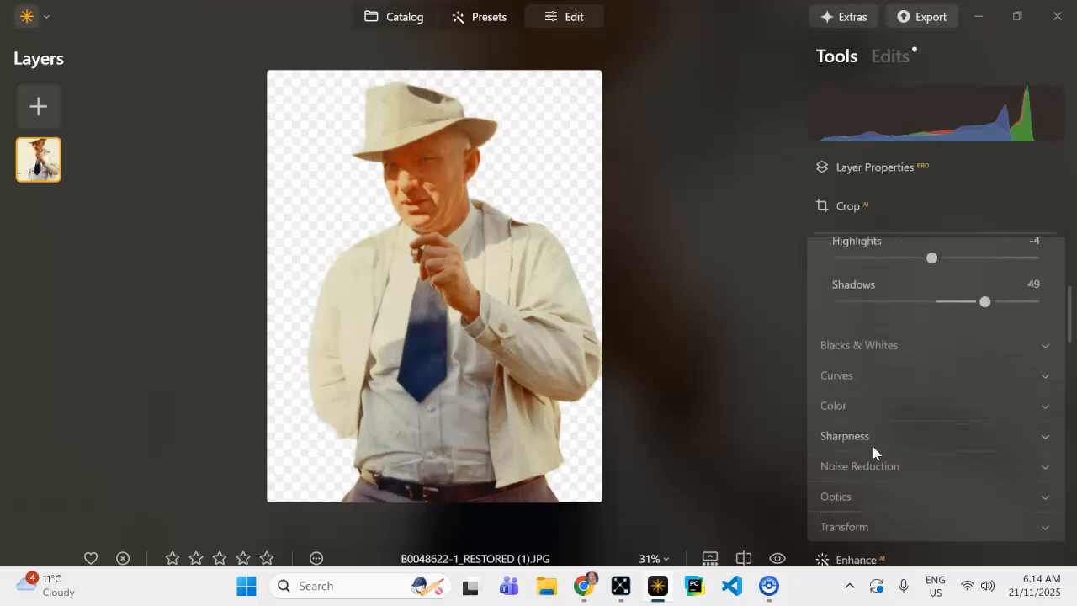
scroll(876, 450, "down", 4)
scroll(871, 412, "up", 2)
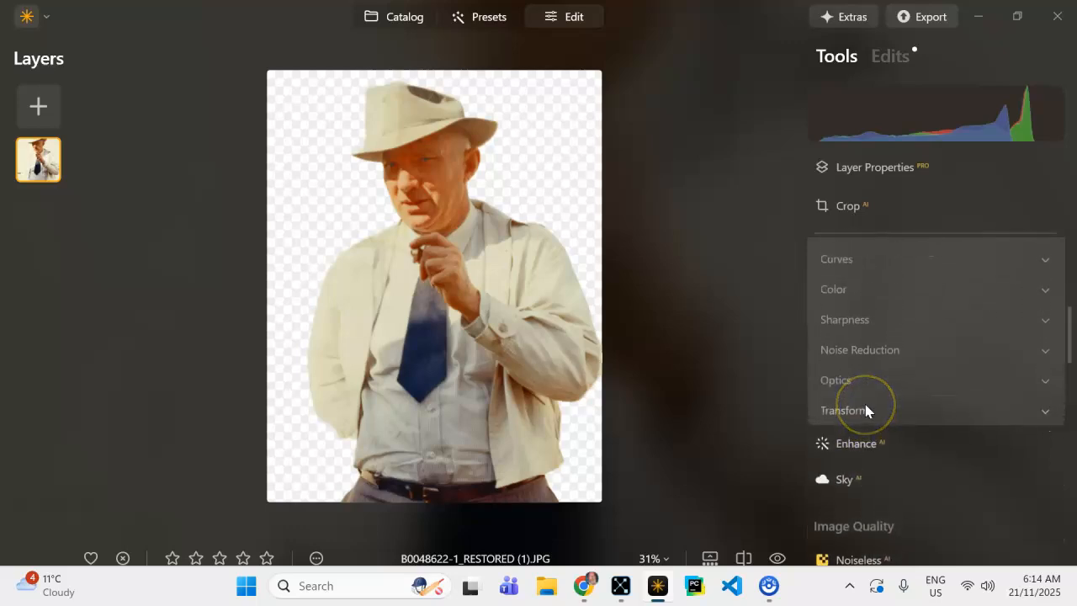
left_click(821, 262)
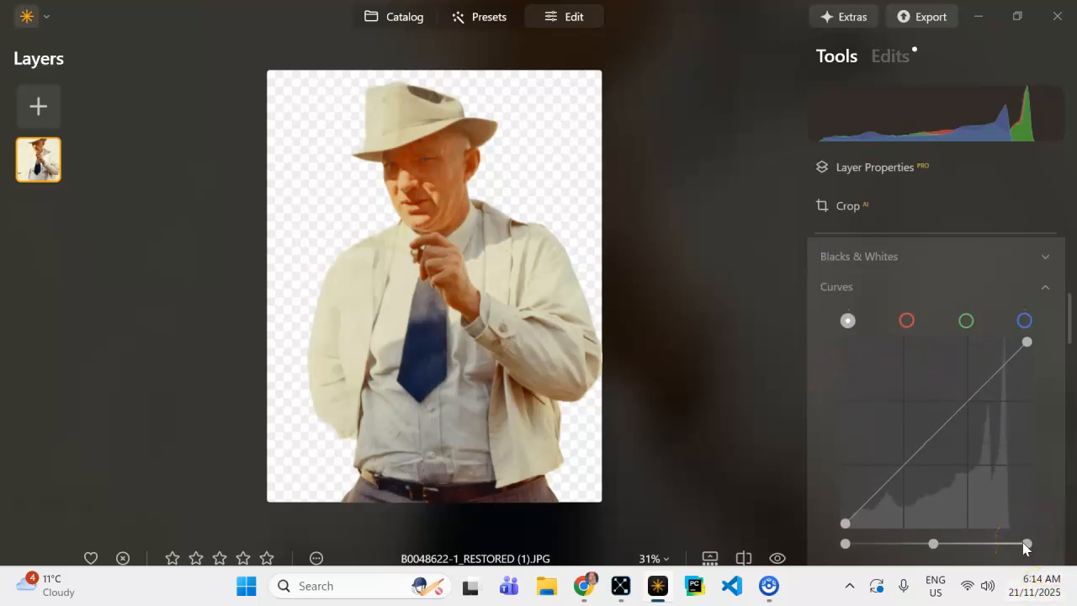
left_click_drag(1023, 545, 1021, 545)
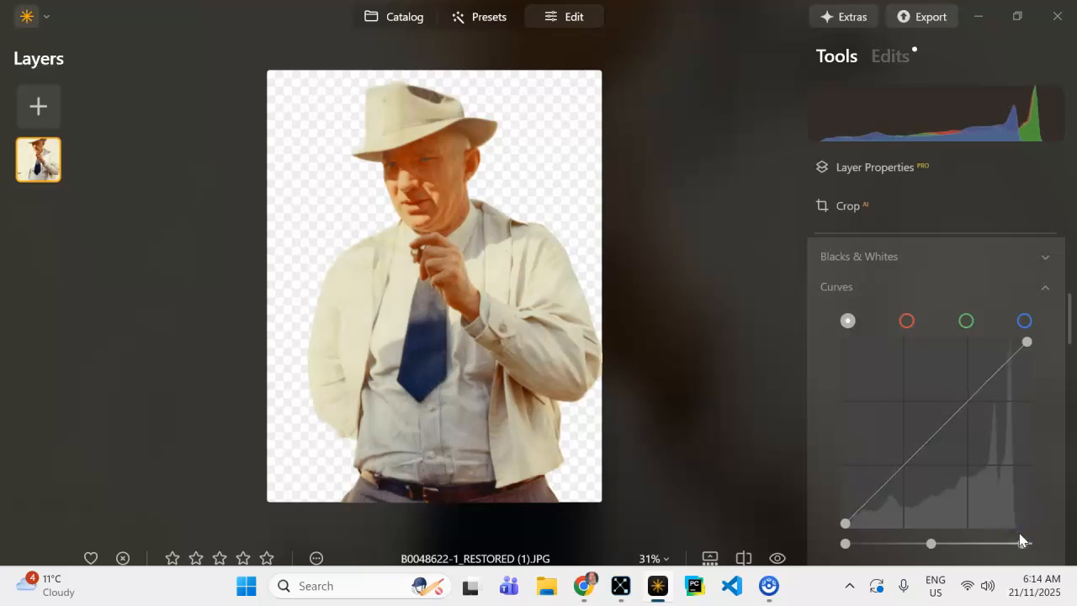
left_click(940, 426)
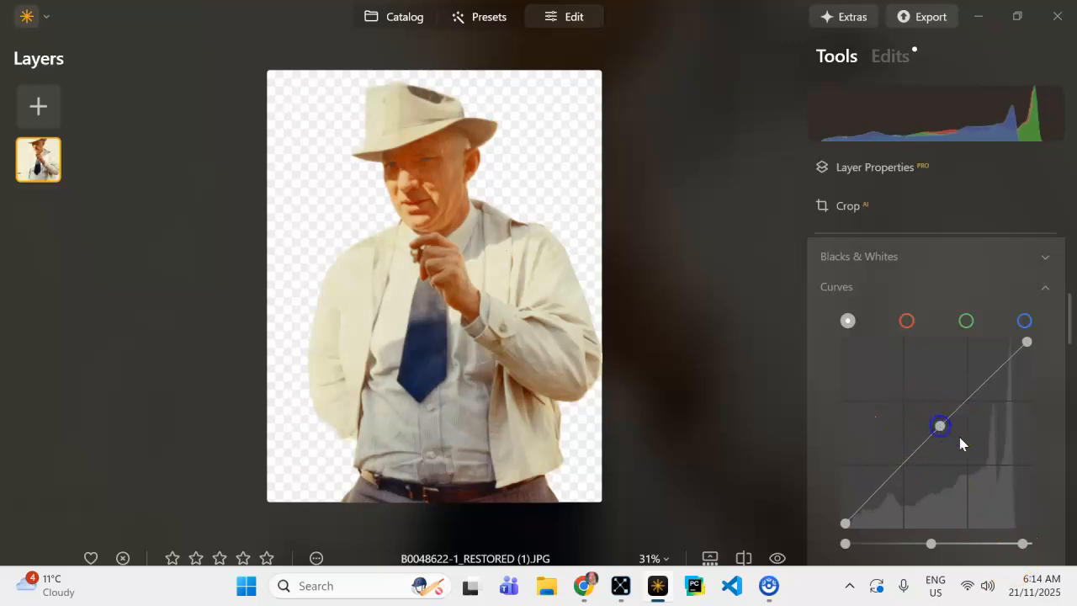
left_click(985, 379)
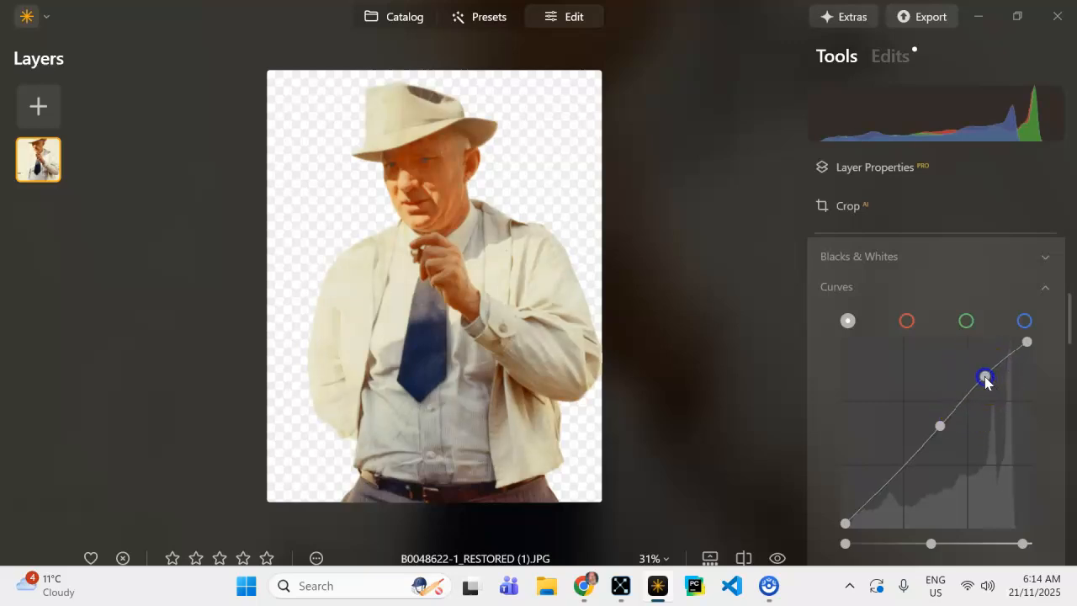
left_click_drag(899, 472, 901, 477)
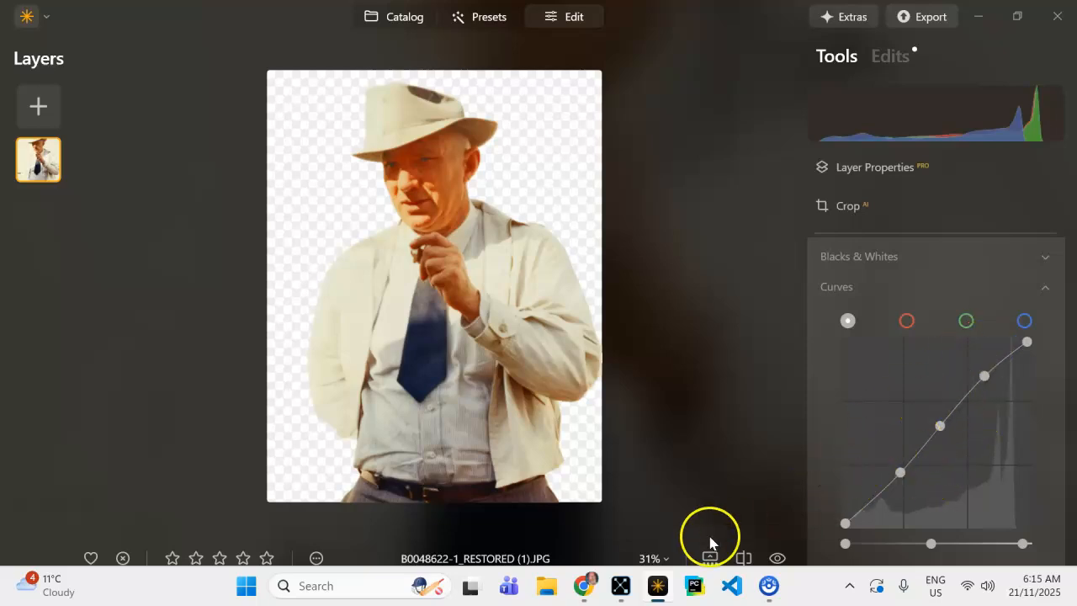
- Set the Enhance AI Accent to 12 on the cut-out portrait
scroll(858, 239, "up", 10)
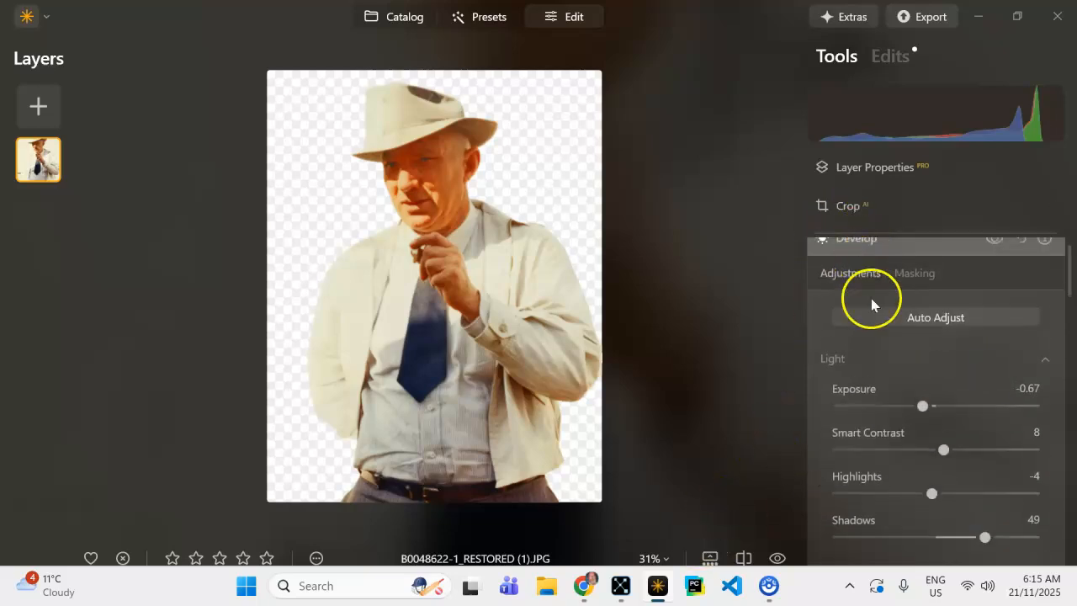
left_click(861, 298)
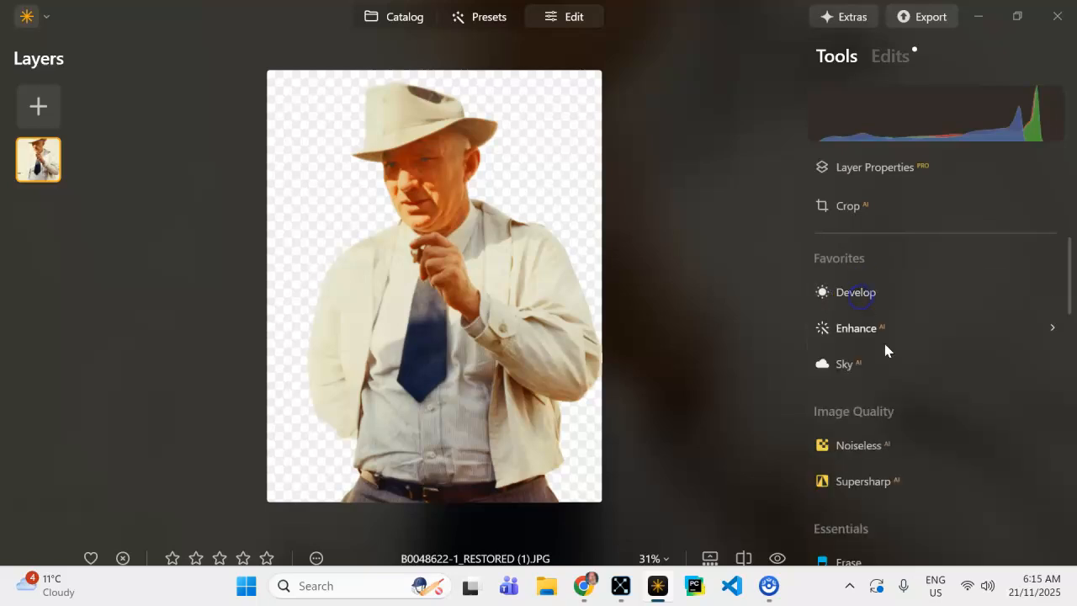
left_click(847, 332)
left_click_drag(839, 427, 865, 425)
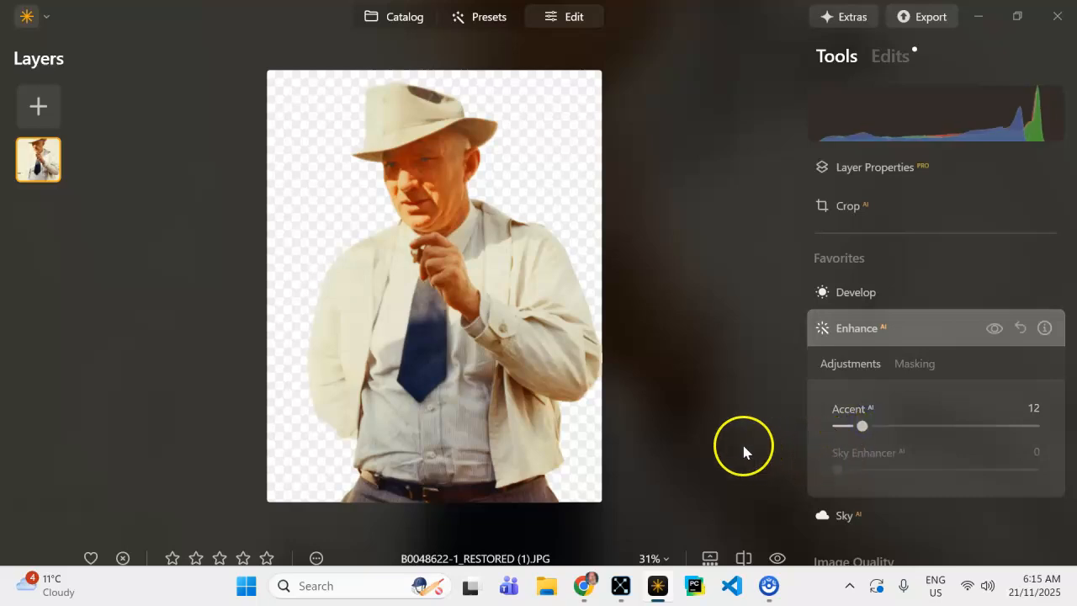
left_click(850, 328)
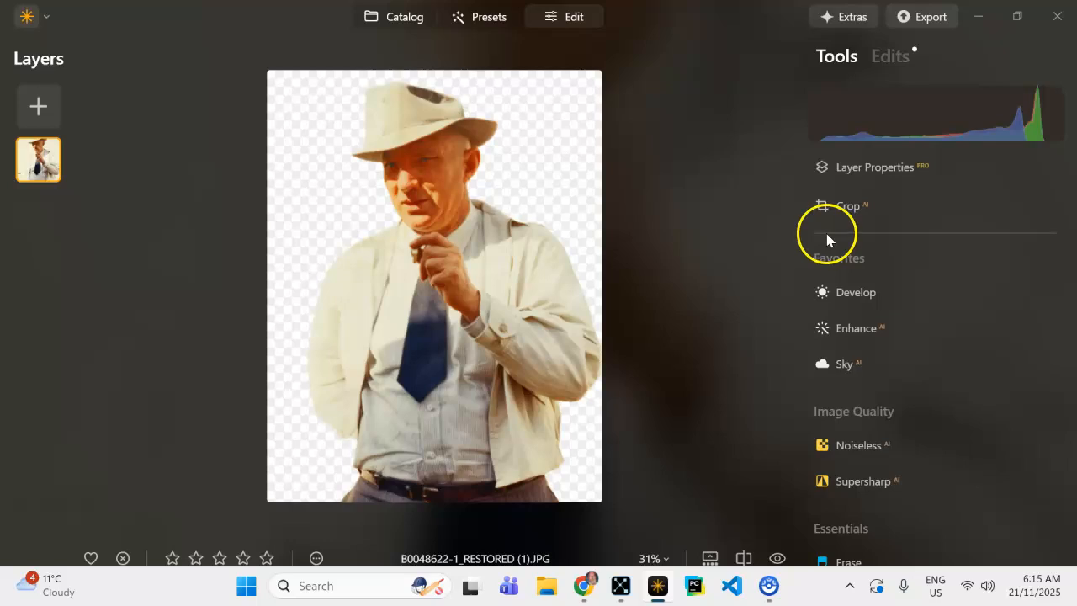
- Add the park image DSC_4834-1-1.jpg from My Images as a new layer
left_click(869, 168)
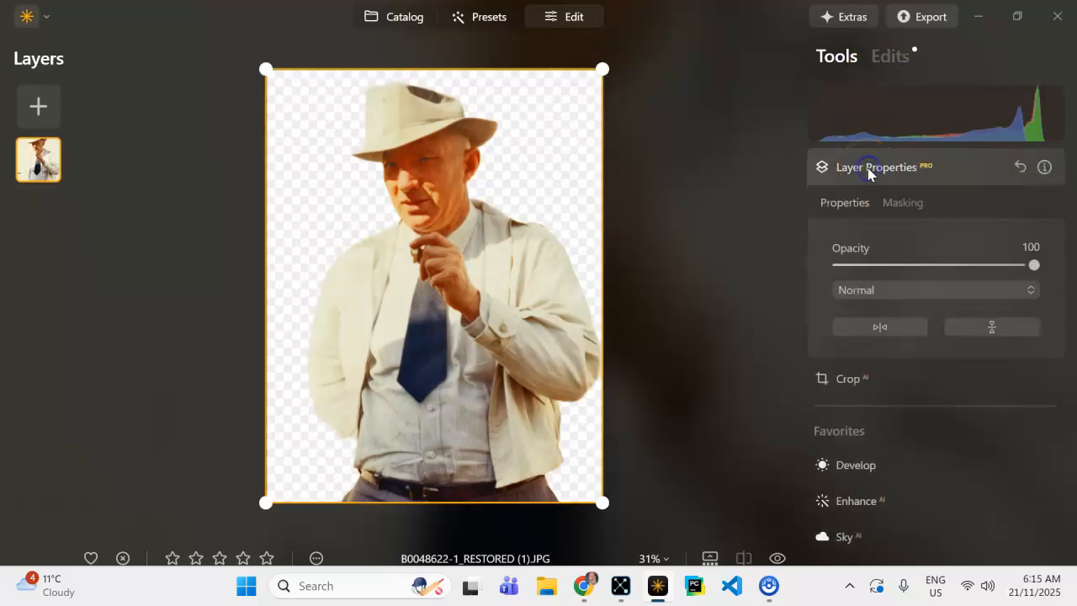
left_click(27, 106)
left_click(37, 106)
left_click(37, 104)
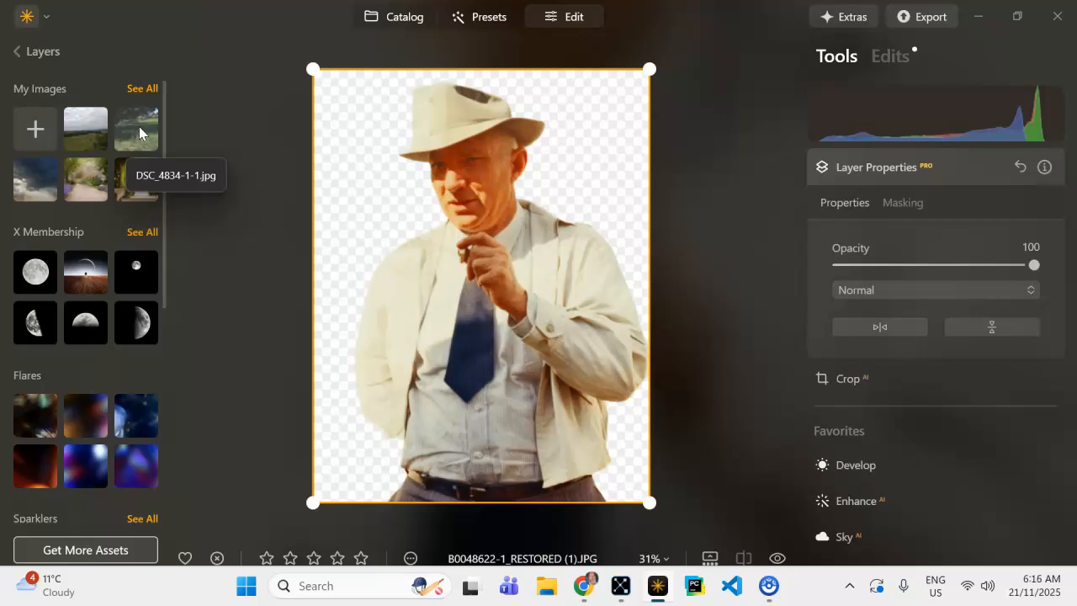
left_click(139, 127)
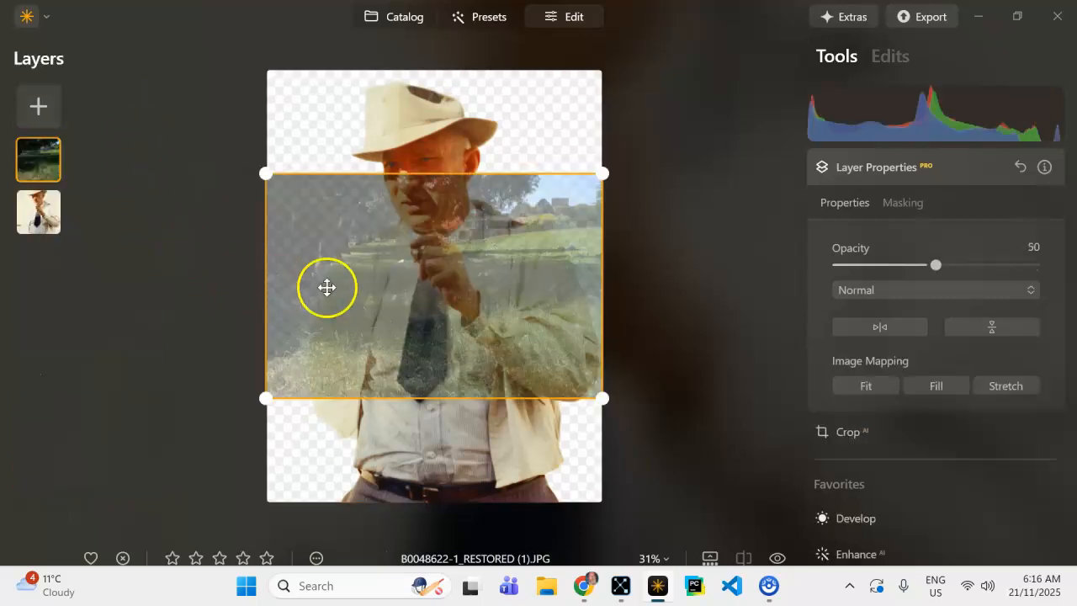
- Place the park layer beneath the portrait layer at 100 opacity and stretch it to cover the whole canvas
left_click_drag(38, 159, 28, 252)
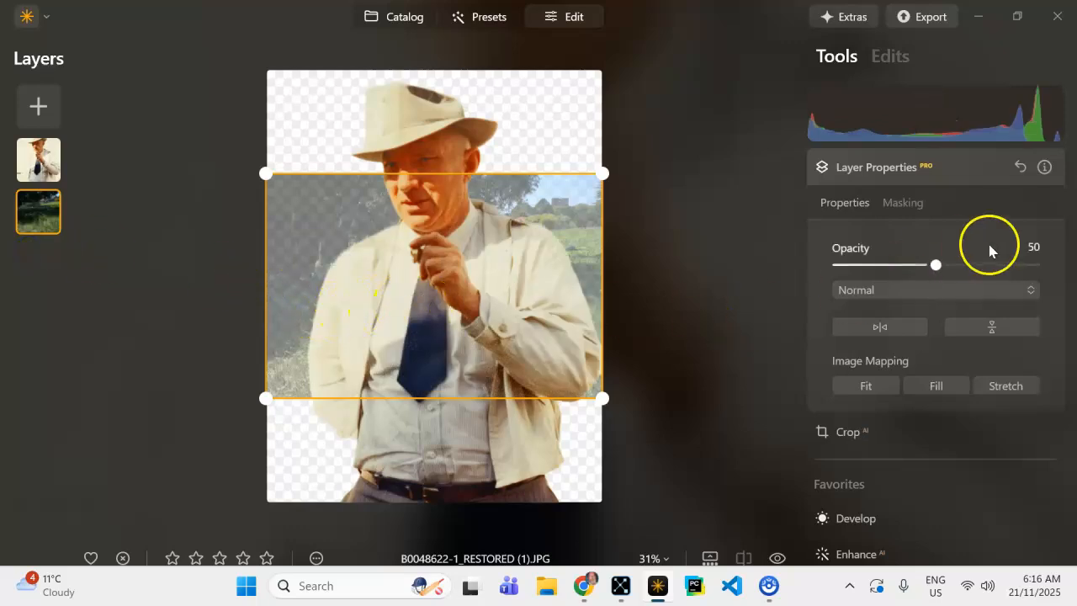
left_click_drag(937, 264, 1055, 267)
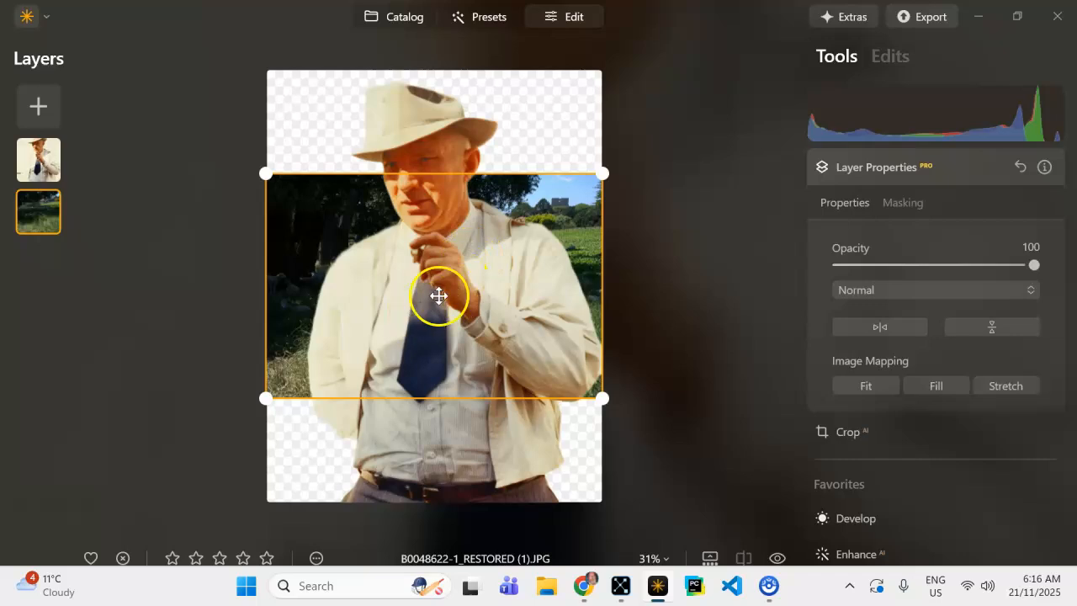
left_click(1001, 387)
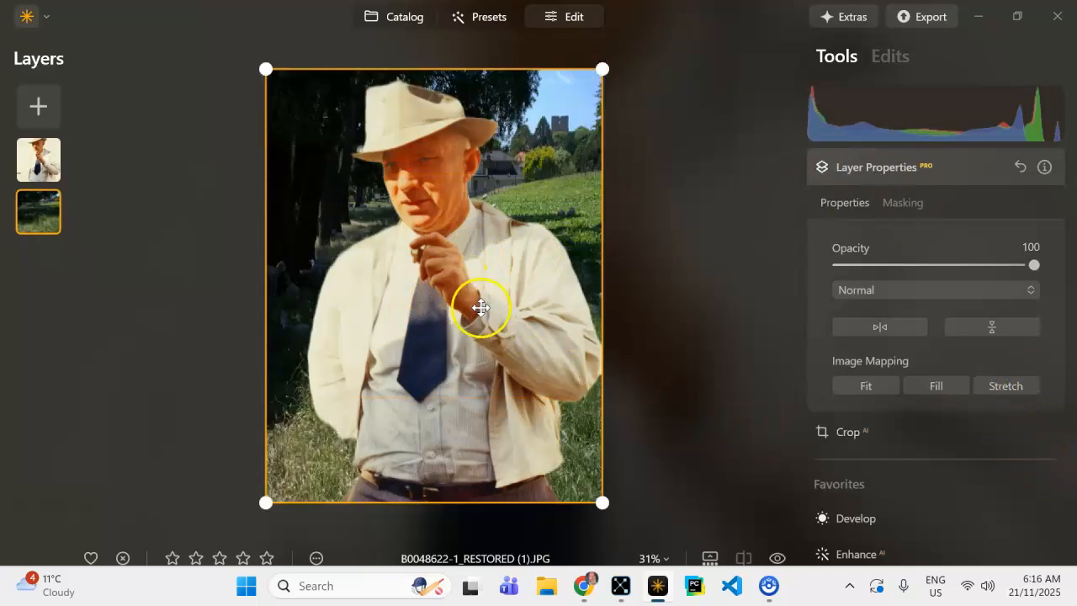
- Widen the park layer beyond both sides of the canvas and shift it right so the house sits beside the man's shoulder
mouse_move(531, 157)
left_mouse_down()
mouse_move(497, 168)
mouse_move(546, 161)
mouse_move(534, 161)
left_mouse_up()
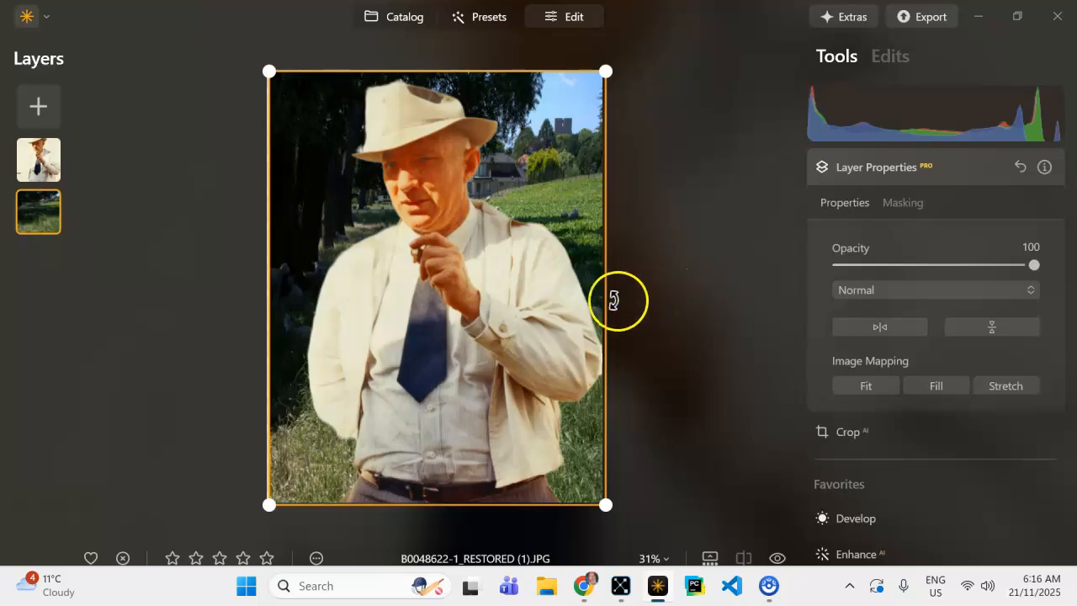
left_click_drag(608, 287, 693, 285)
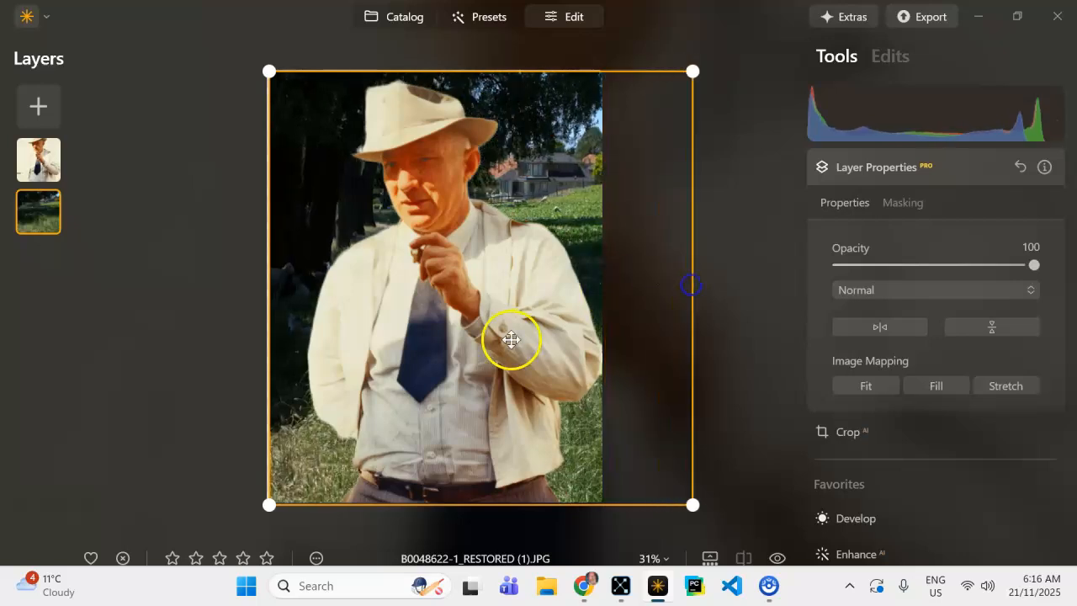
left_click_drag(264, 280, 148, 280)
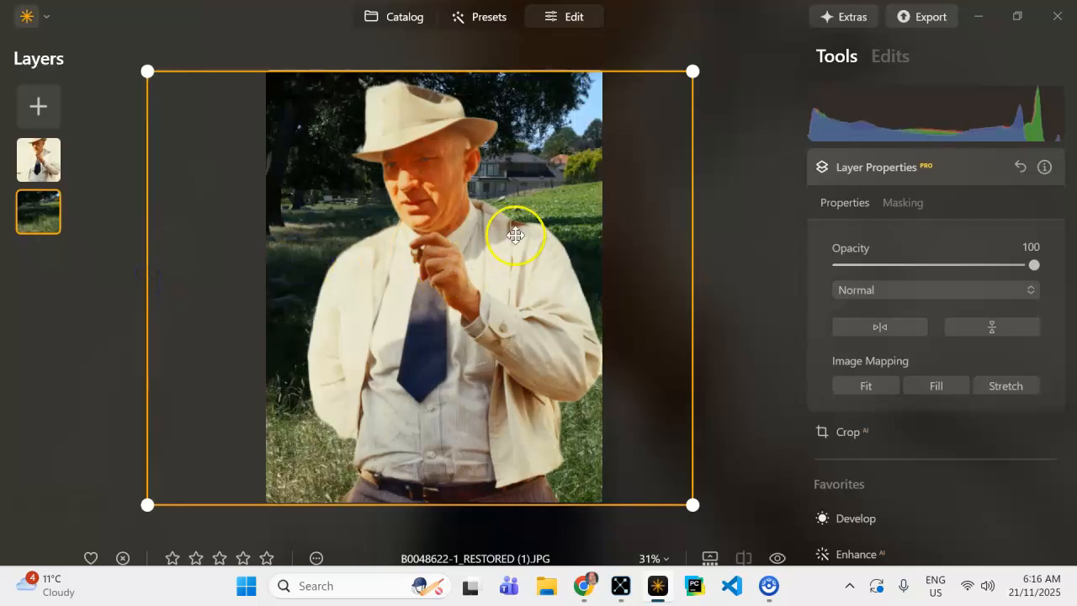
left_click_drag(571, 203, 640, 209)
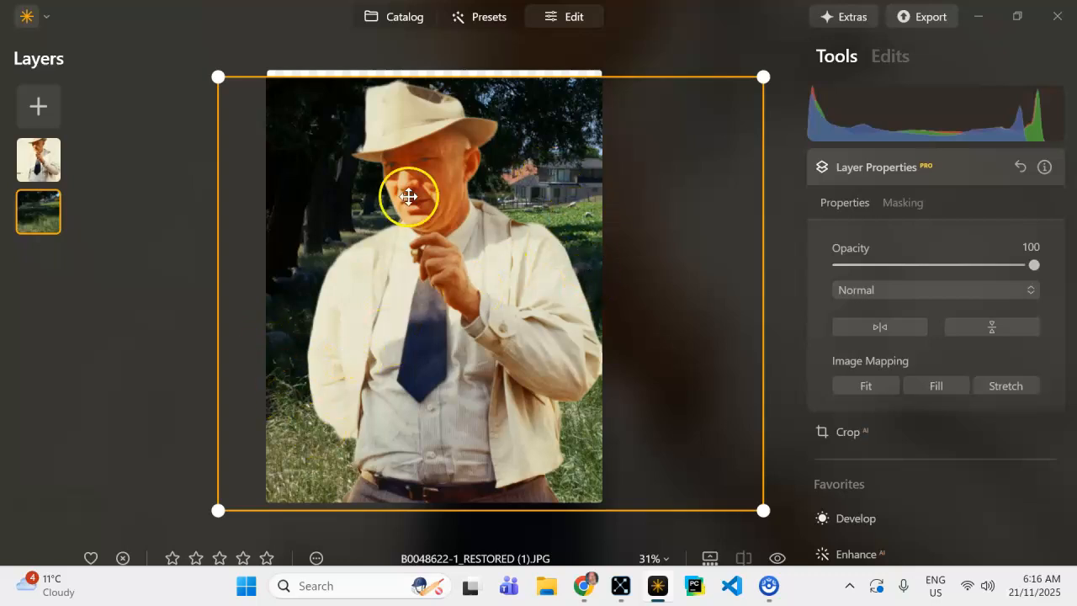
left_click_drag(563, 213, 635, 205)
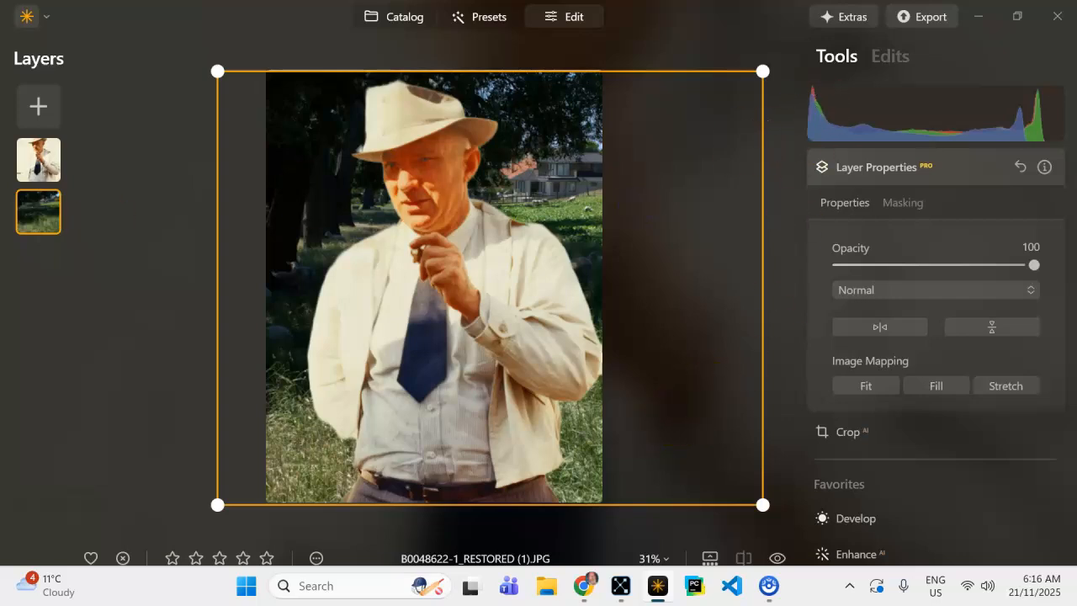
- Add a vignette to the portrait layer with the man's raised hand as its subject and Amount -78
left_click(38, 160)
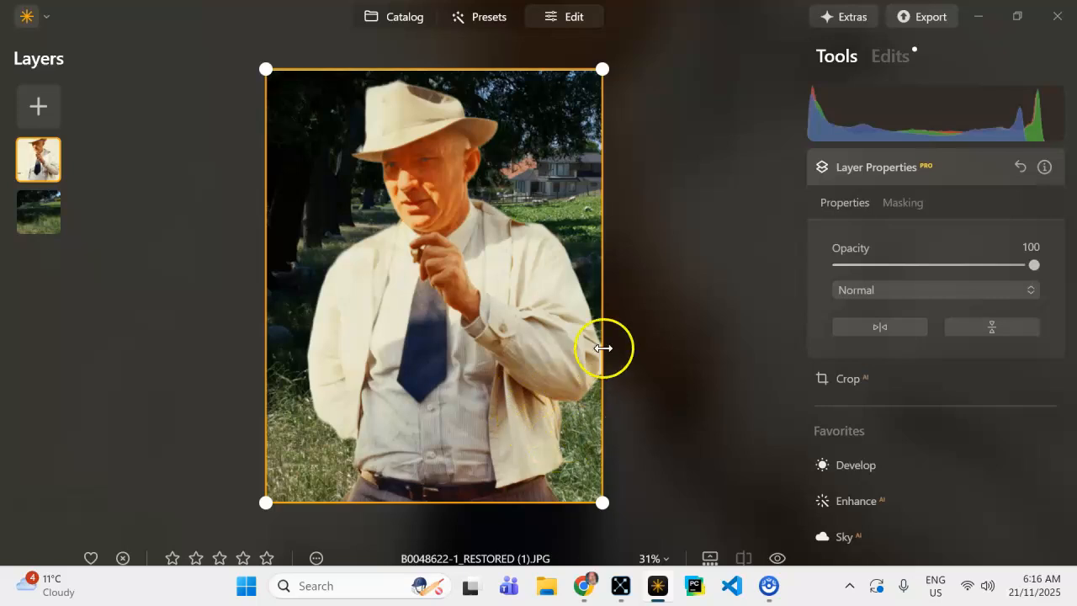
left_click(851, 177)
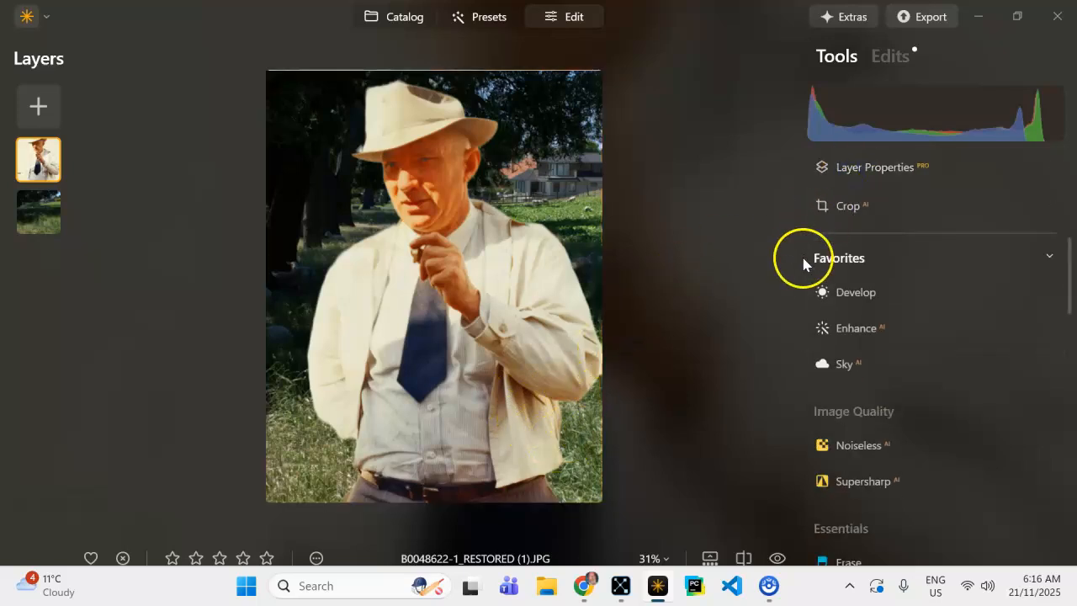
scroll(949, 353, "down", 5)
scroll(960, 368, "down", 2)
left_click(859, 378)
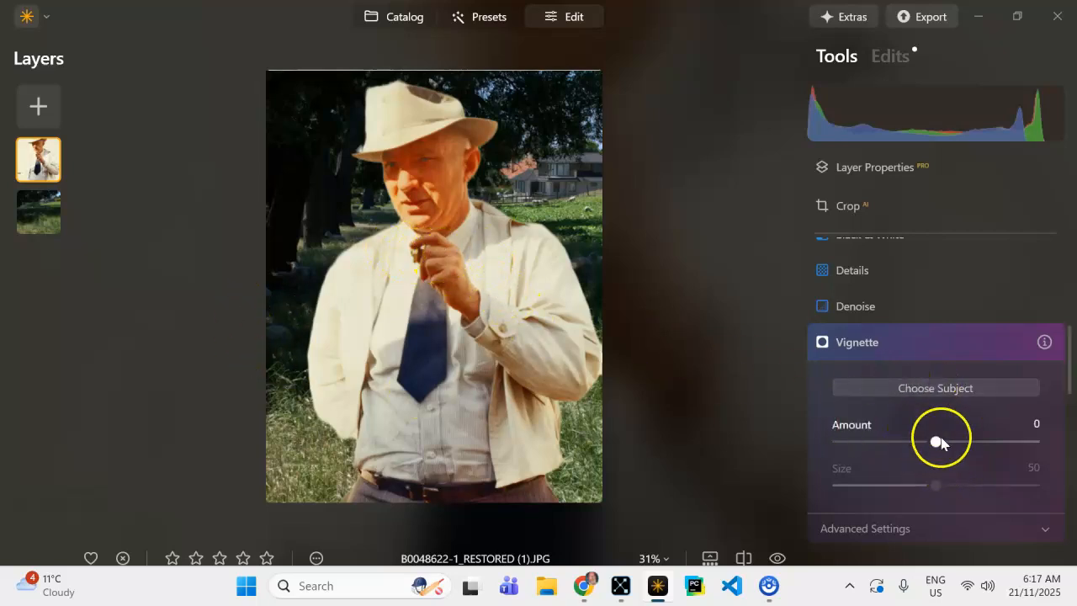
left_click(957, 388)
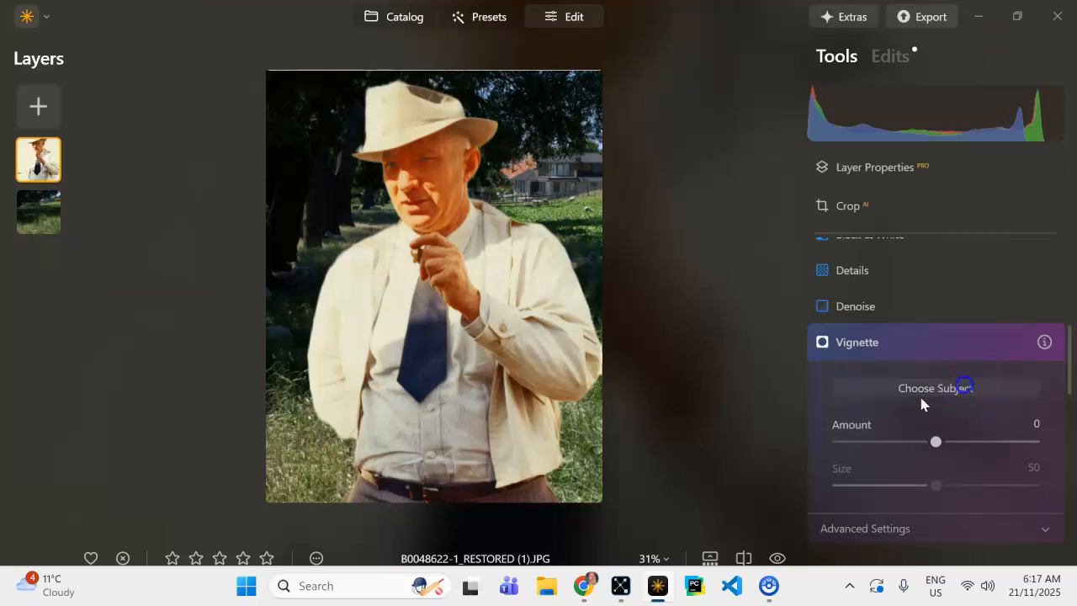
left_click(430, 249)
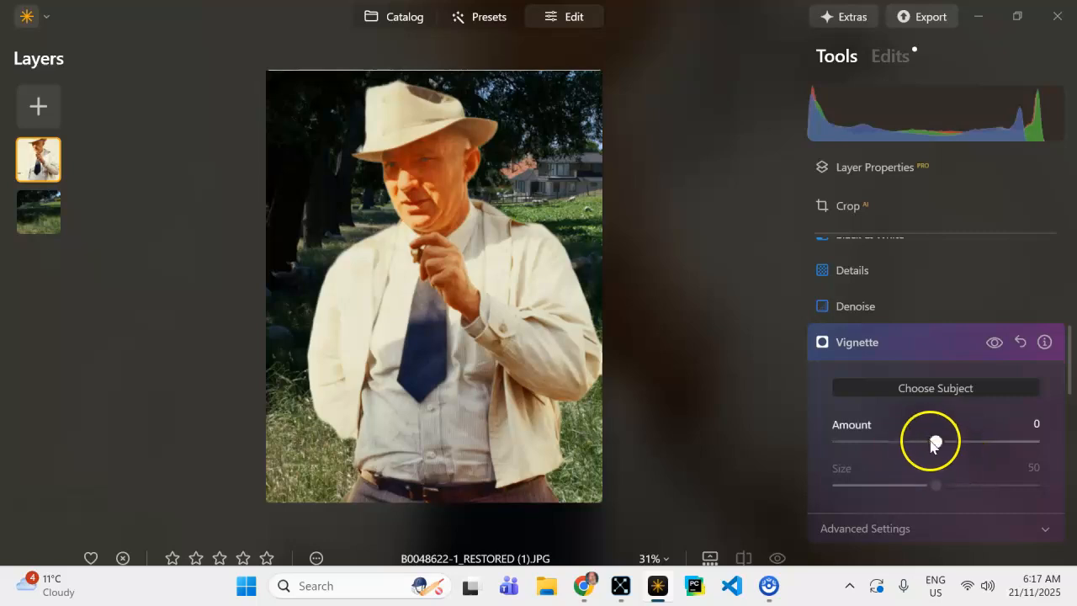
left_click_drag(932, 443, 463, 457)
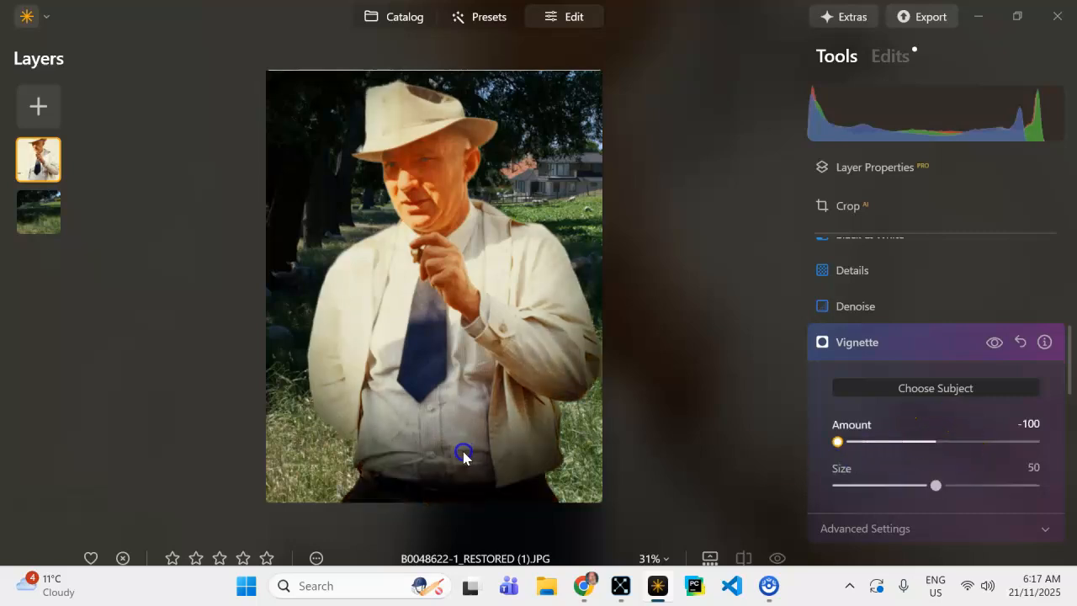
left_click_drag(837, 442, 858, 449)
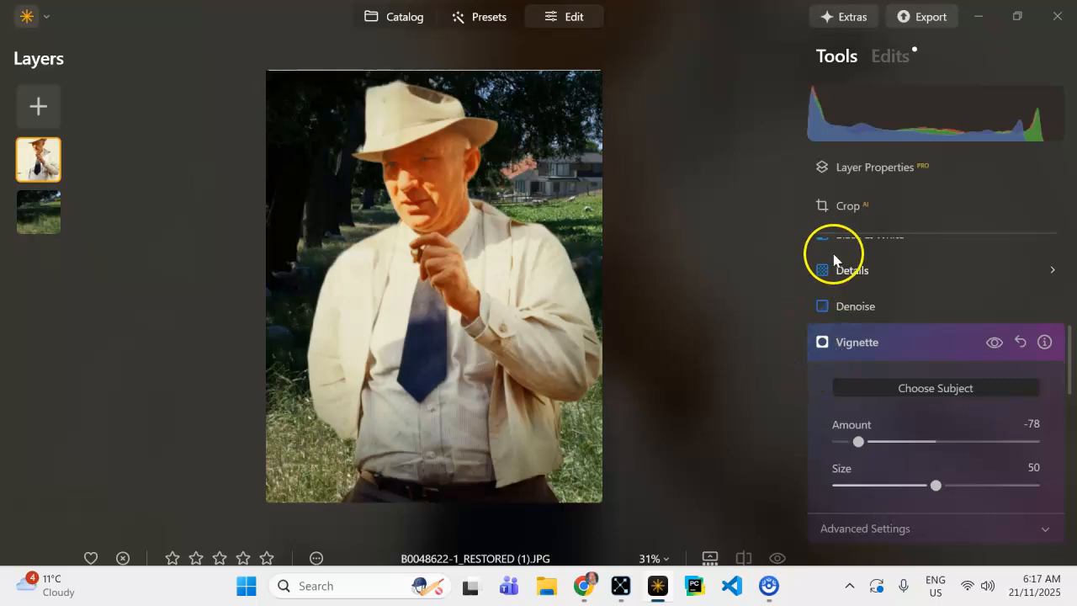
left_click(859, 341)
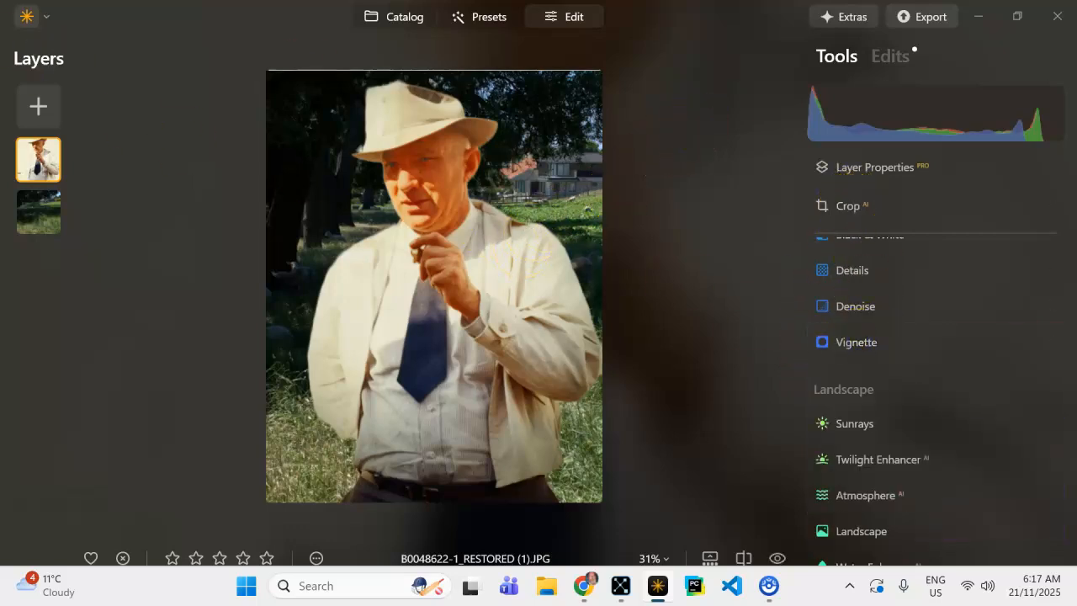
- Crop the image with a Free ratio, trimming the thin strip along its upper edge
left_click(846, 211)
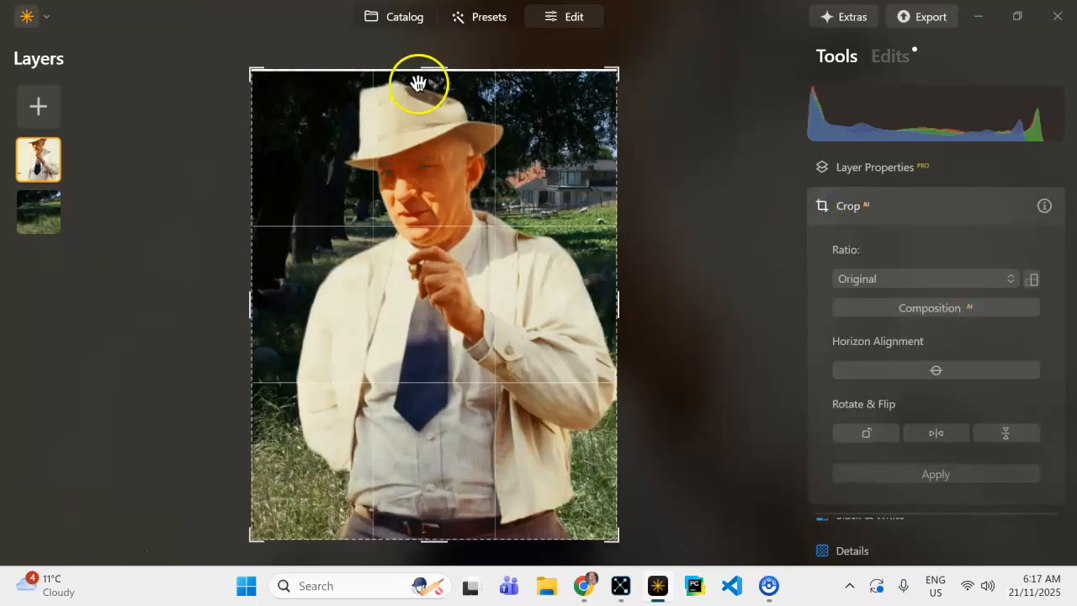
left_click(1006, 279)
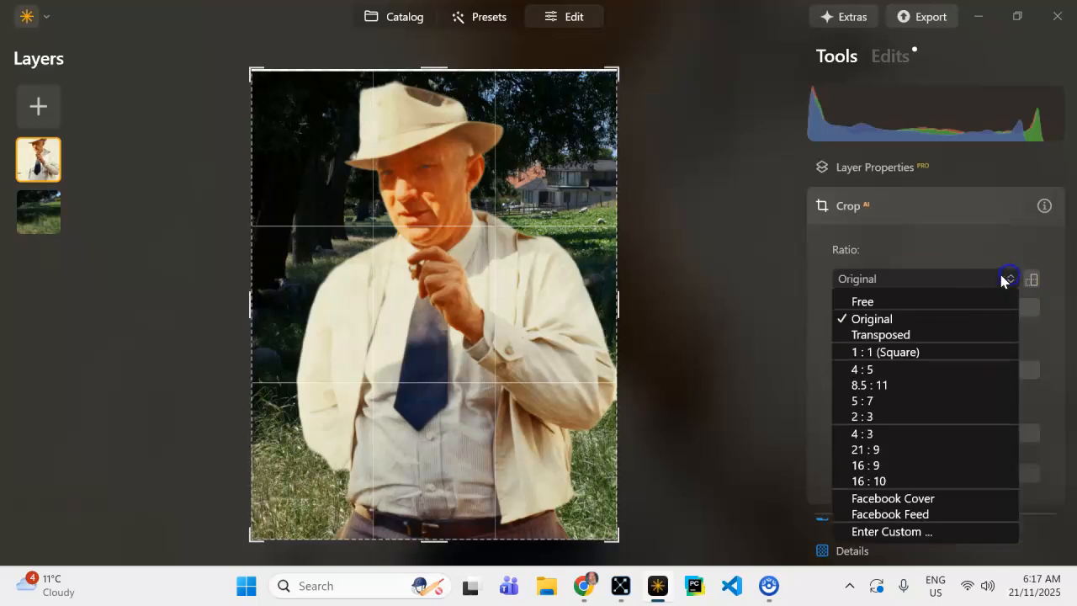
left_click(863, 301)
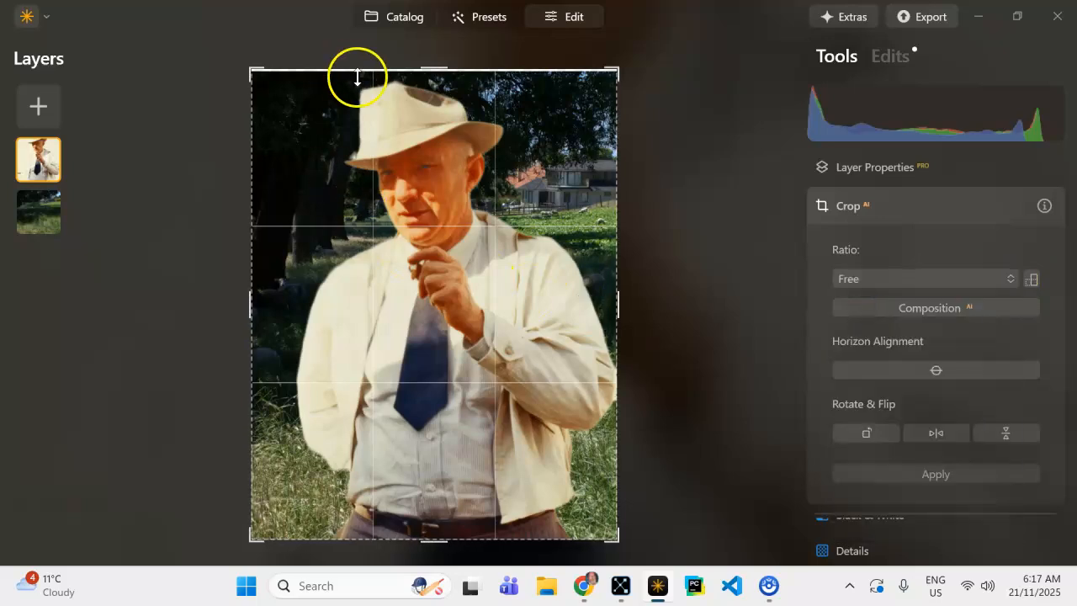
left_click_drag(353, 74, 352, 77)
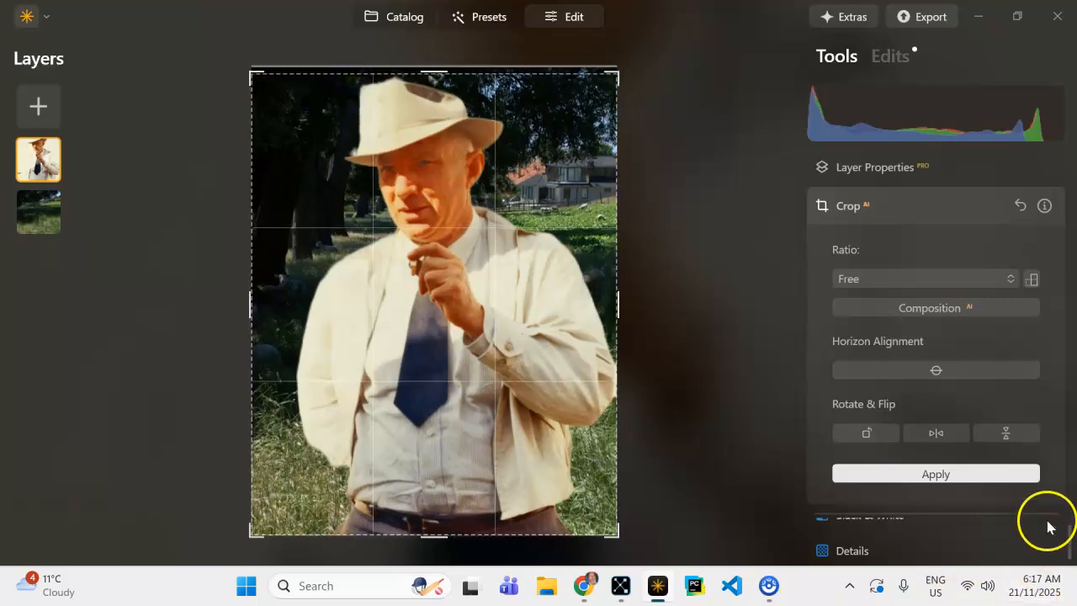
left_click(924, 472)
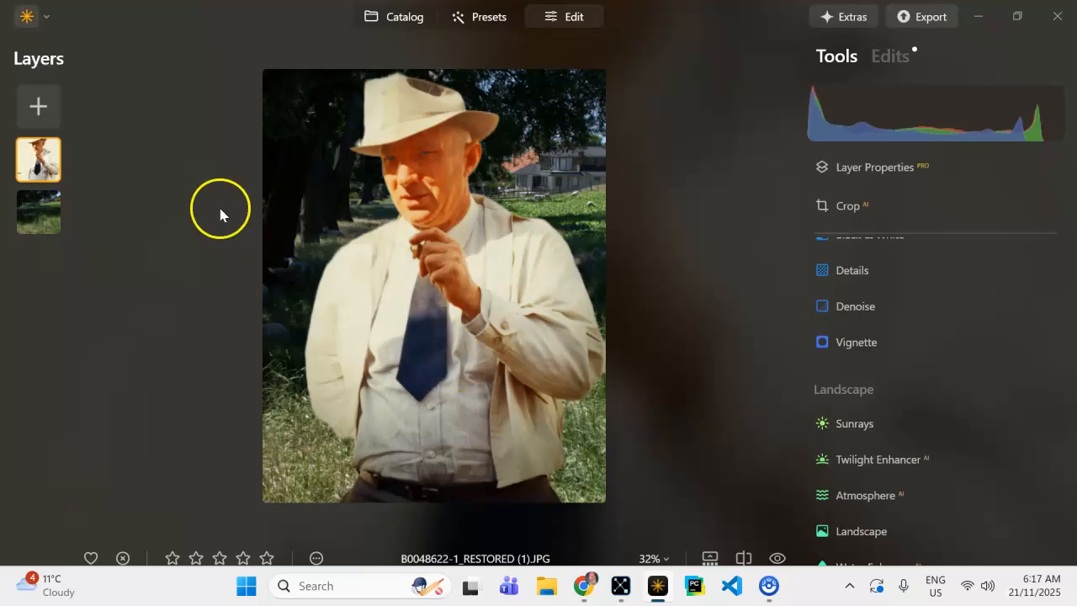
- Start exporting the finished image and choose the demo repair folder on drive E as the location
right_click(388, 211)
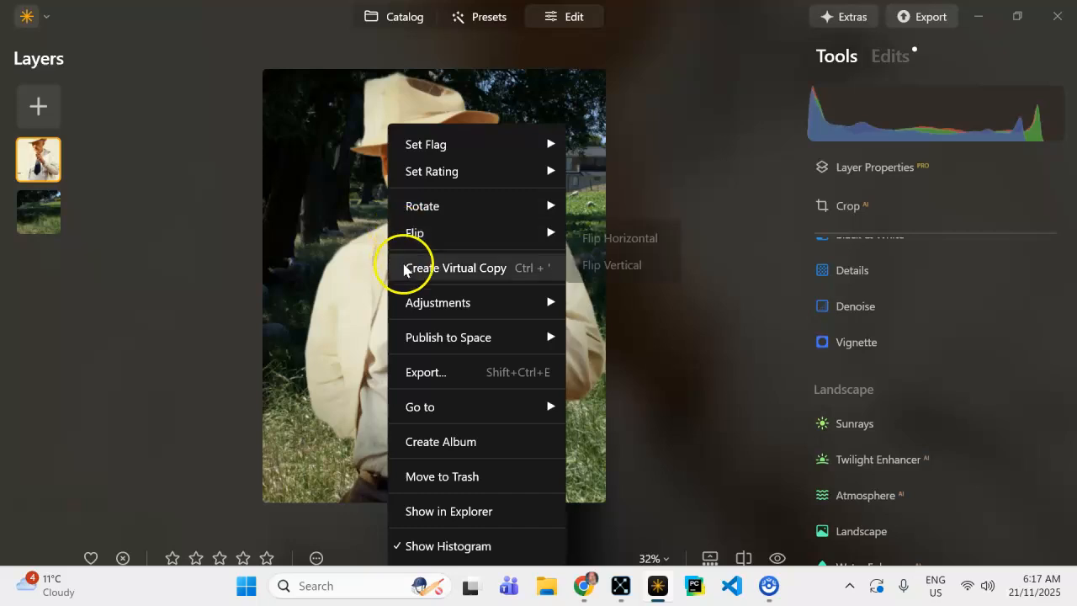
mouse_move(434, 350)
left_click(425, 377)
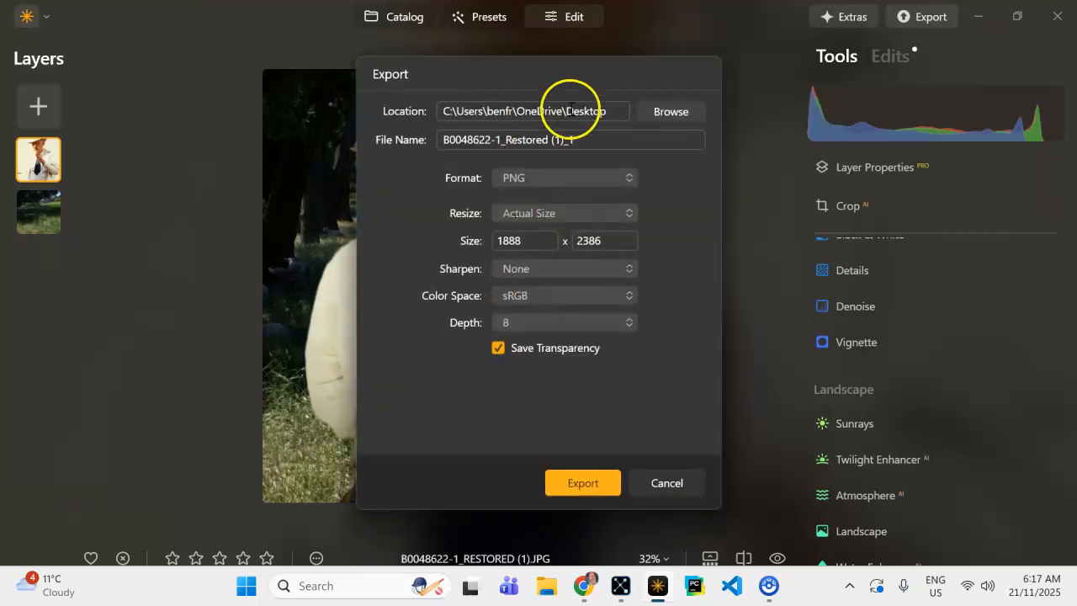
left_click(678, 111)
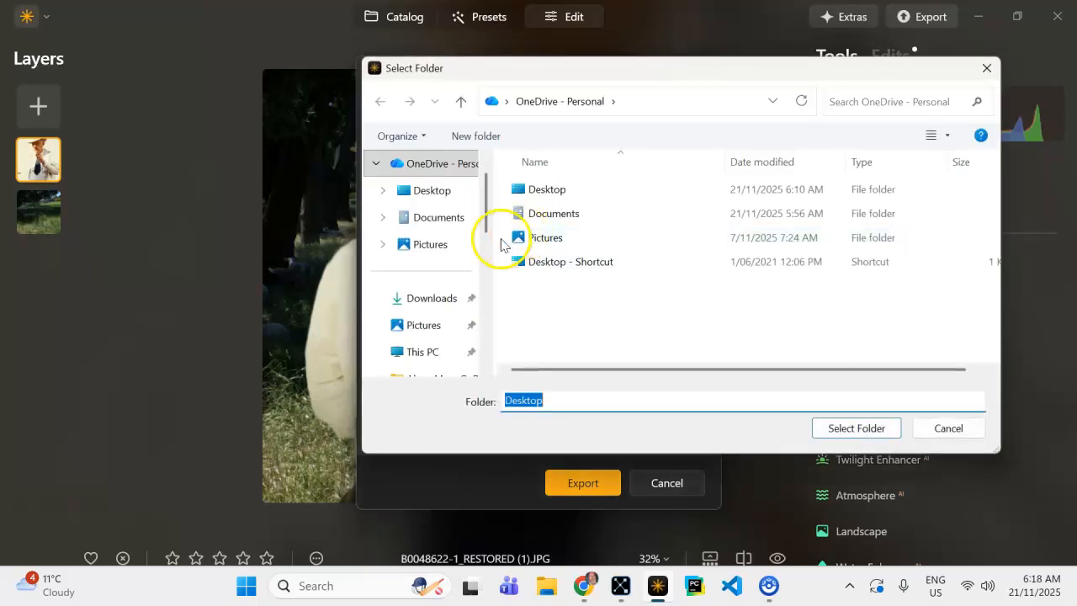
left_click_drag(484, 214, 481, 282)
left_click(465, 271)
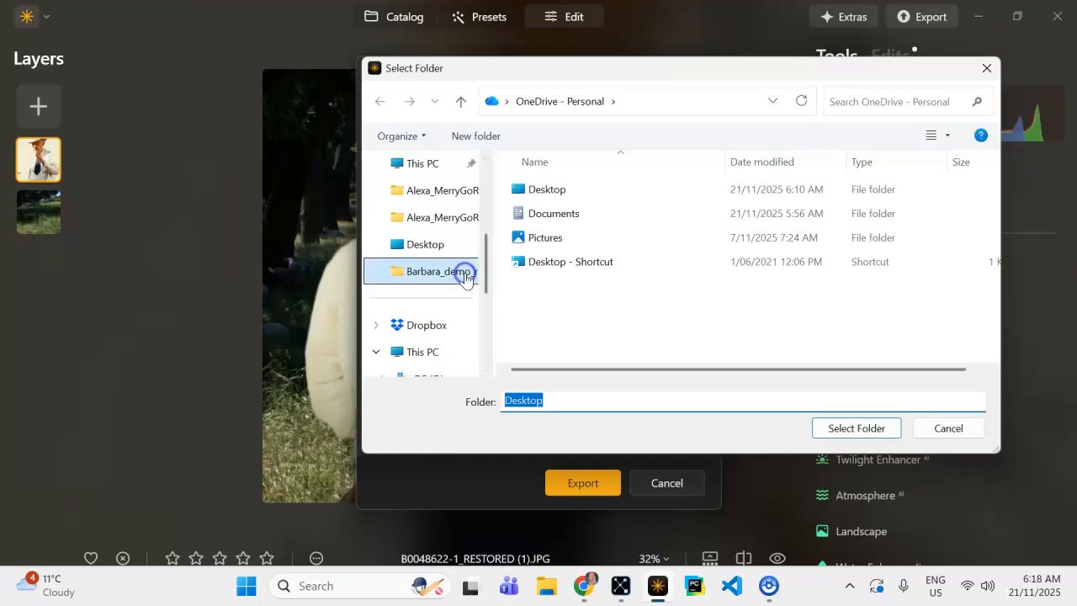
left_click(857, 426)
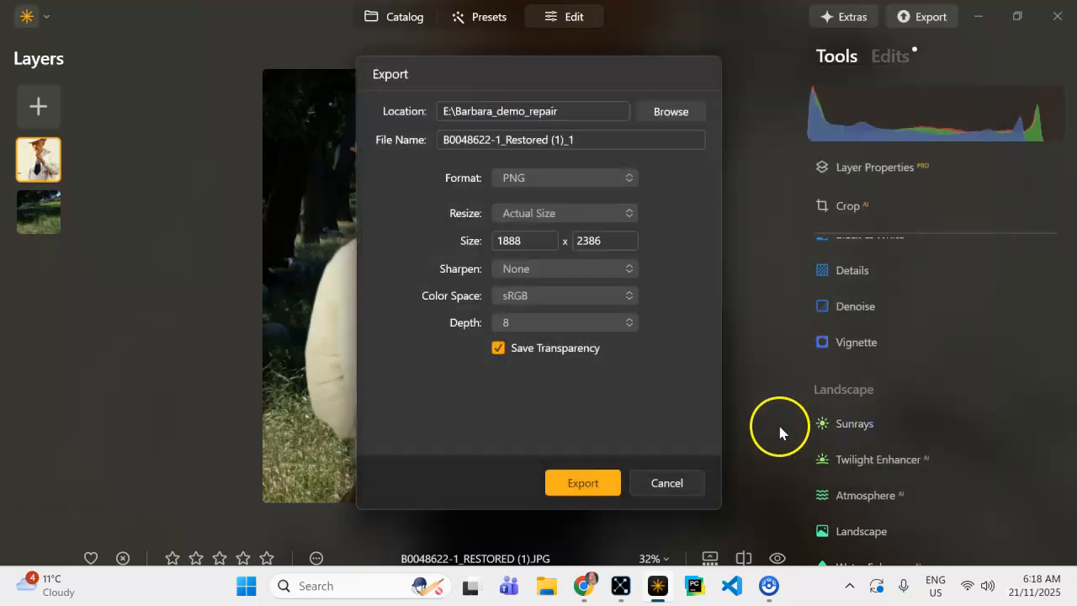
- Change the export file name to B0048622-1_neo
left_click(592, 140)
left_click_drag(591, 141, 505, 141)
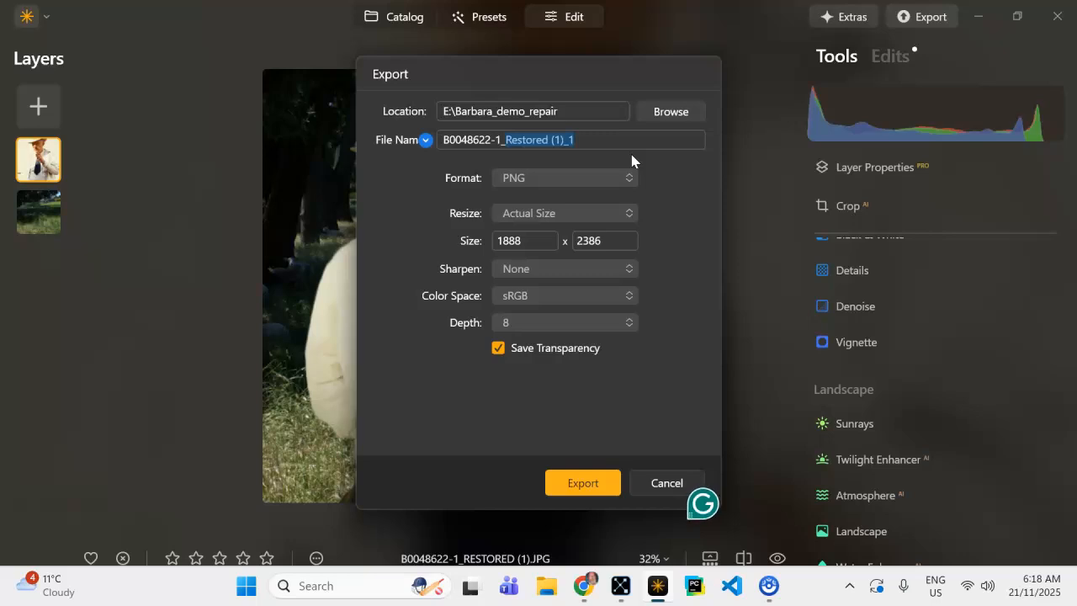
type("e")
key("BackSpace")
type("neo")
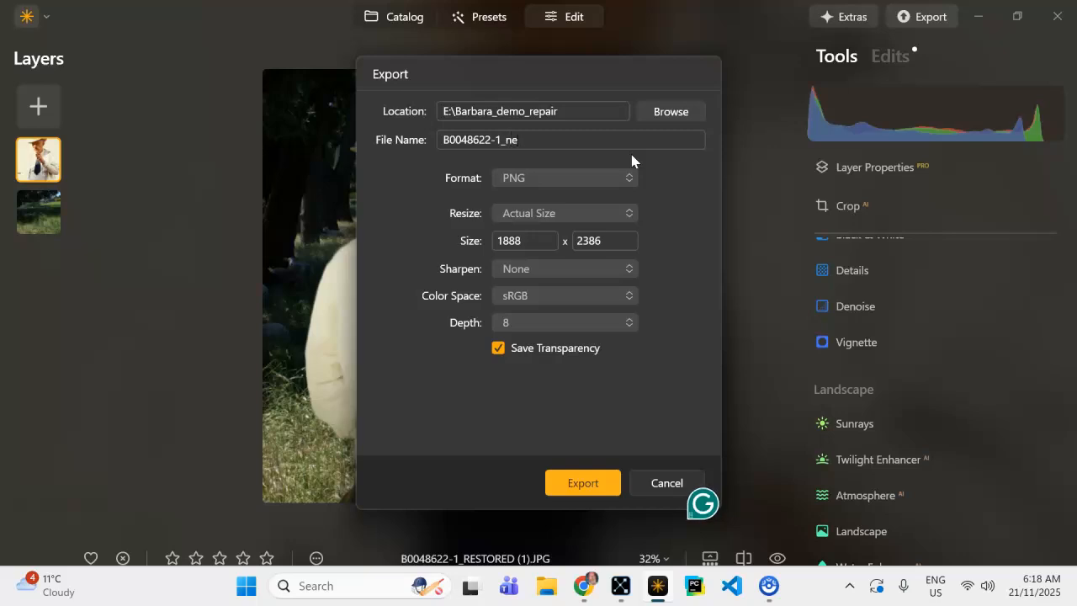
- Run the PNG export of the finished portrait and dismiss the export progress window
left_click(581, 483)
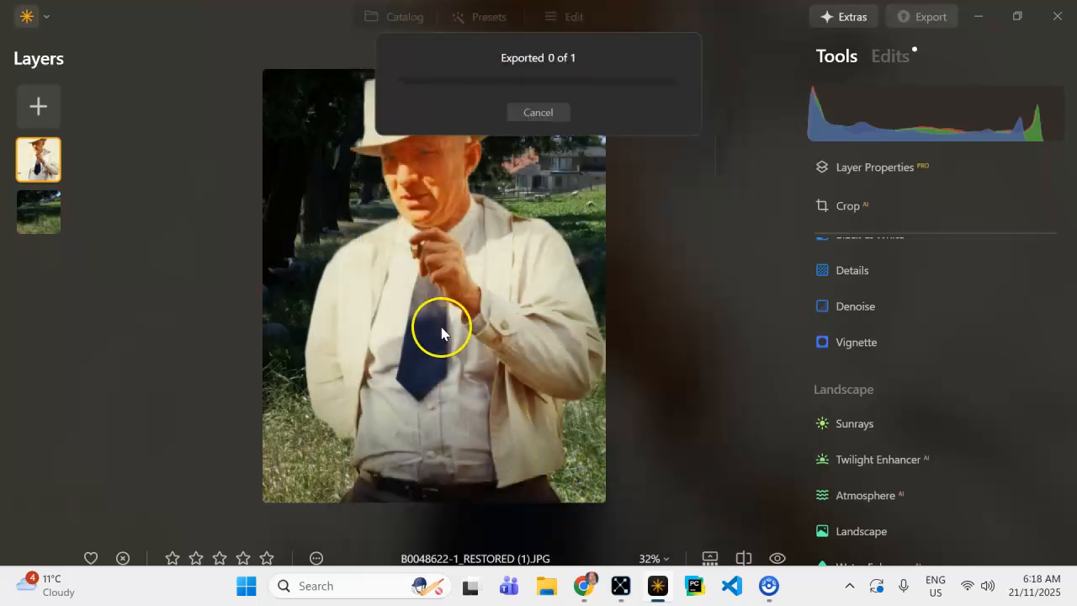
left_click(684, 205)
left_click(538, 115)
left_click(692, 174)
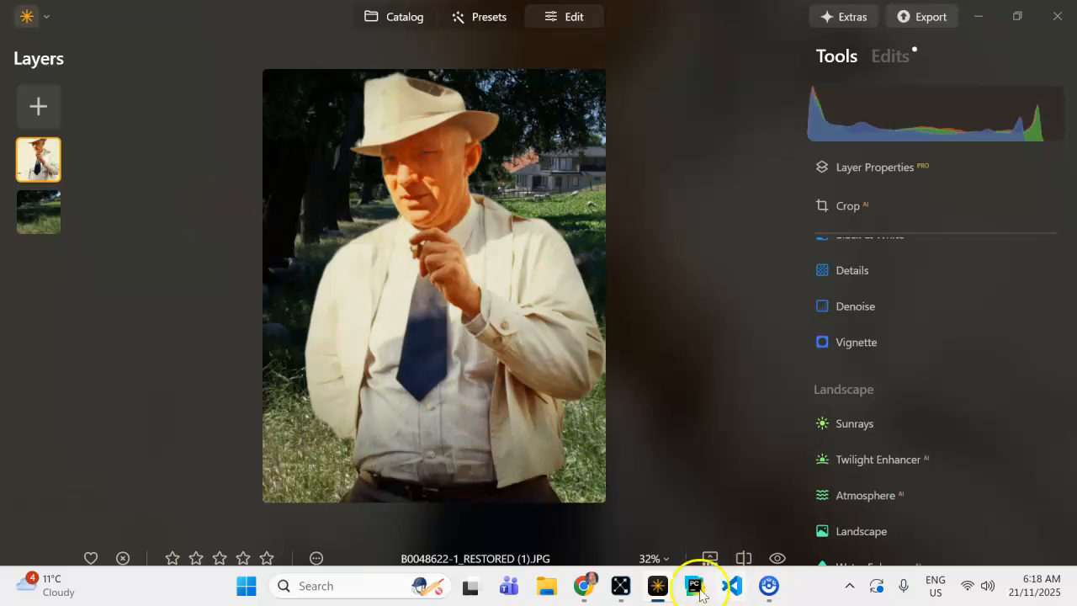
- Switch to the LMArena image chat in Chrome and choose the gemini-2.5-flash-image-preview (nano-banana) model
mouse_move(585, 584)
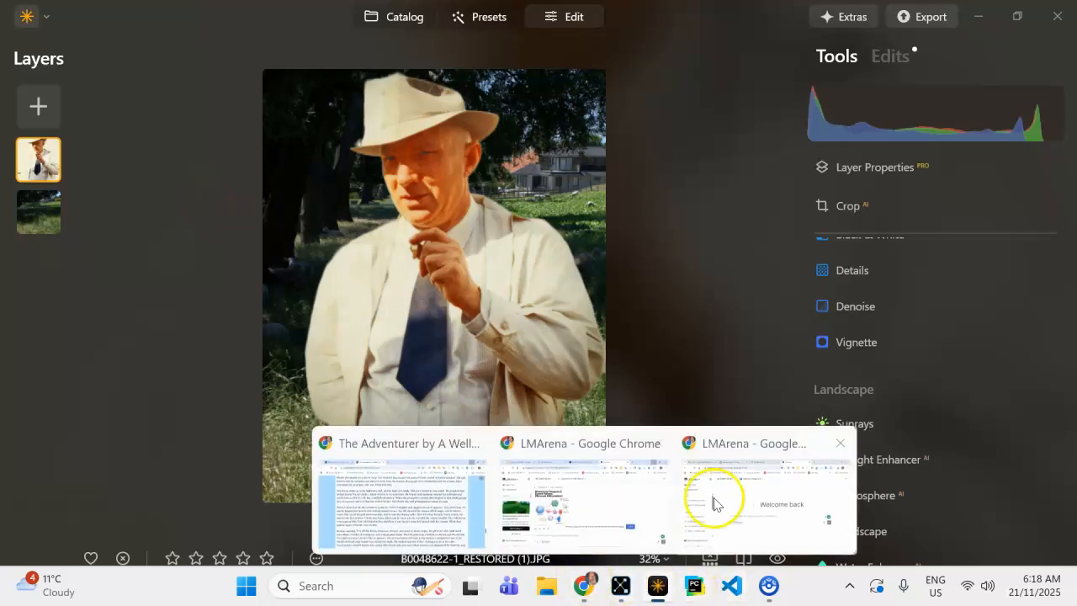
left_click(762, 488)
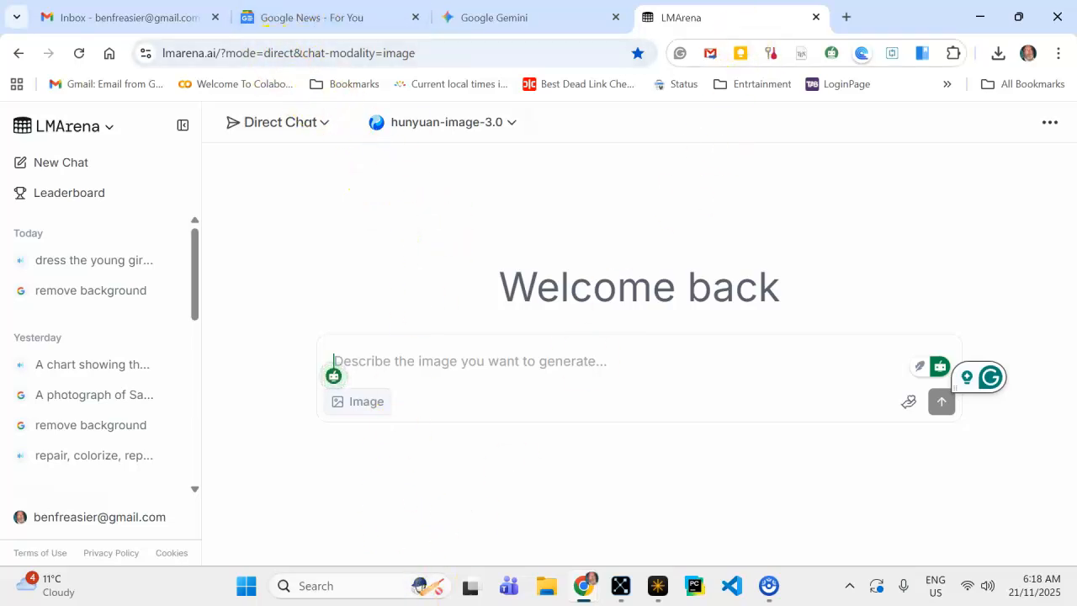
key("alt+Tab")
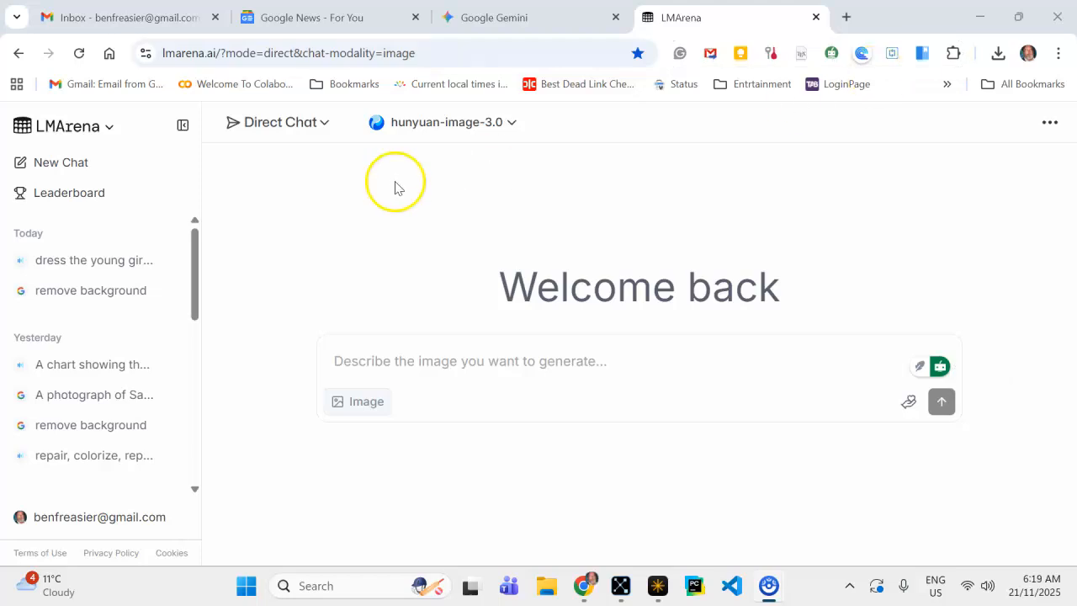
left_click(513, 125)
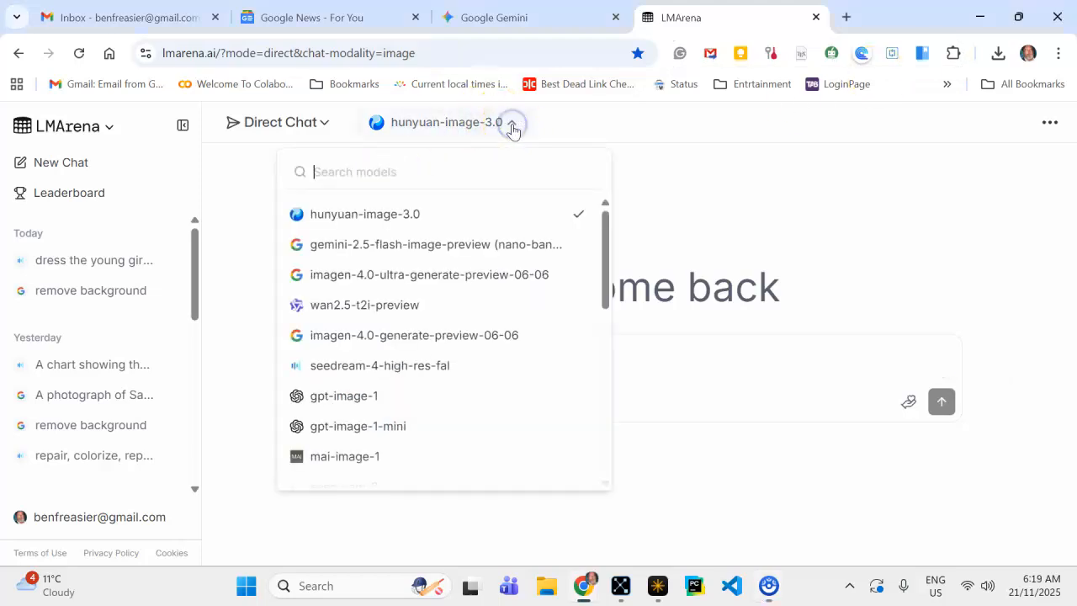
left_click(656, 166)
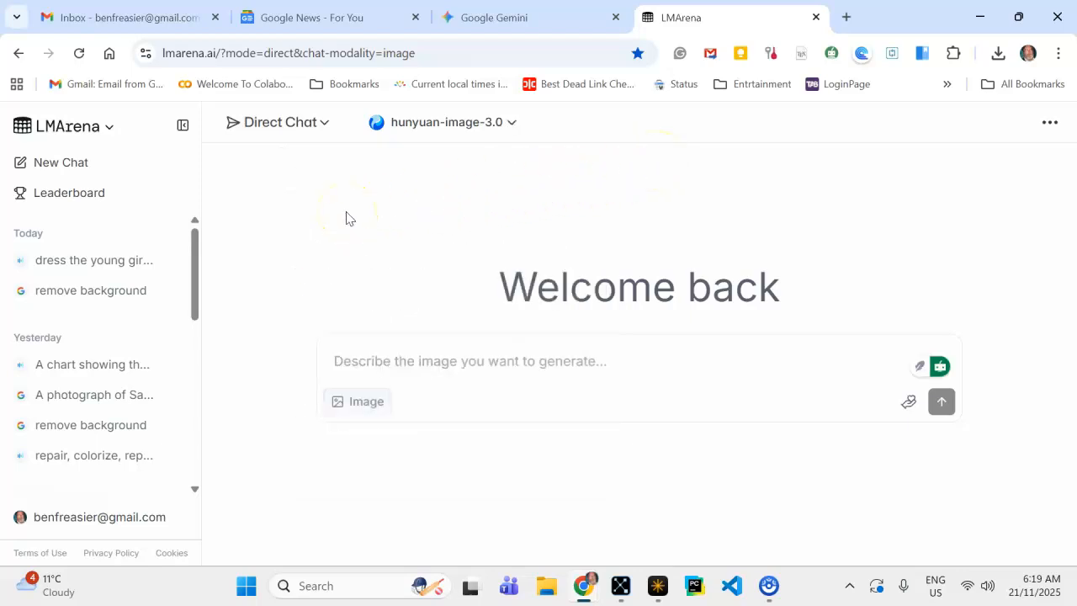
left_click(511, 124)
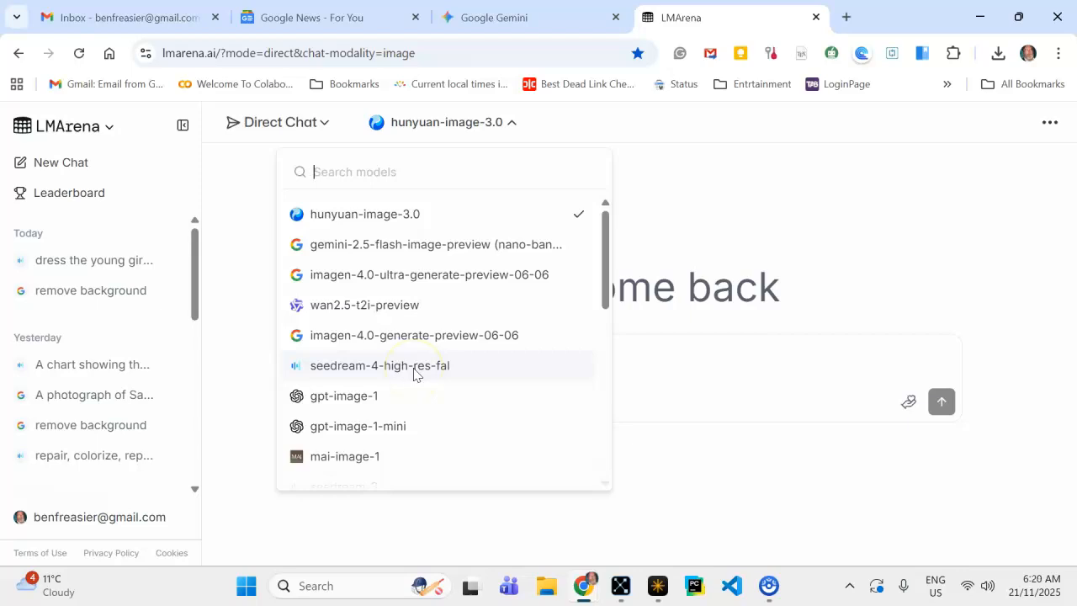
left_click(680, 136)
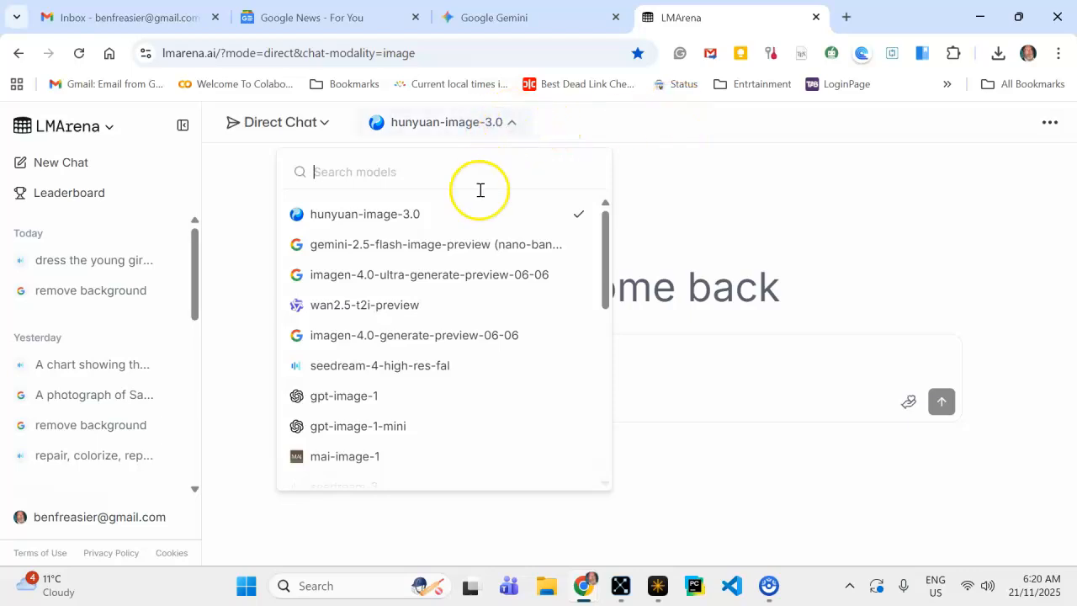
left_click(450, 245)
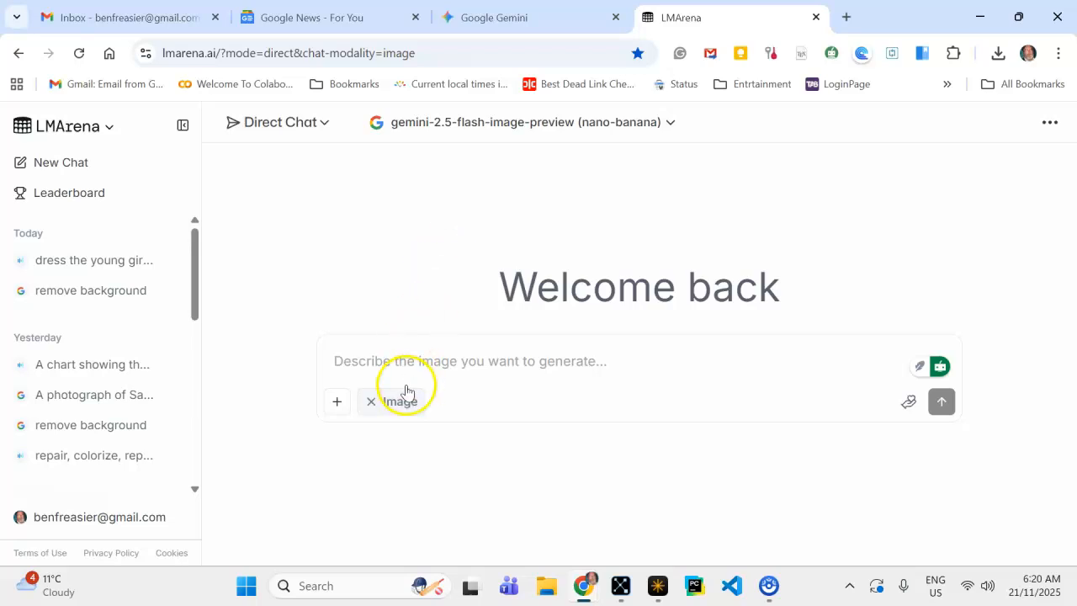
- Attach the original portrait B0048622-1 from the demo repair folder on drive E to the chat prompt
left_click(337, 405)
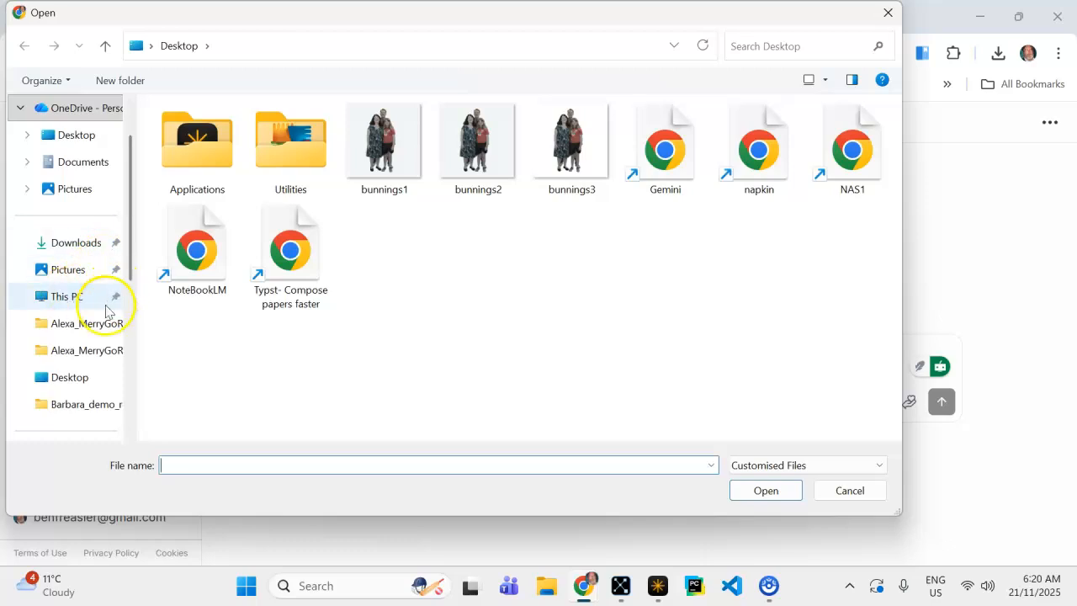
left_click(131, 240)
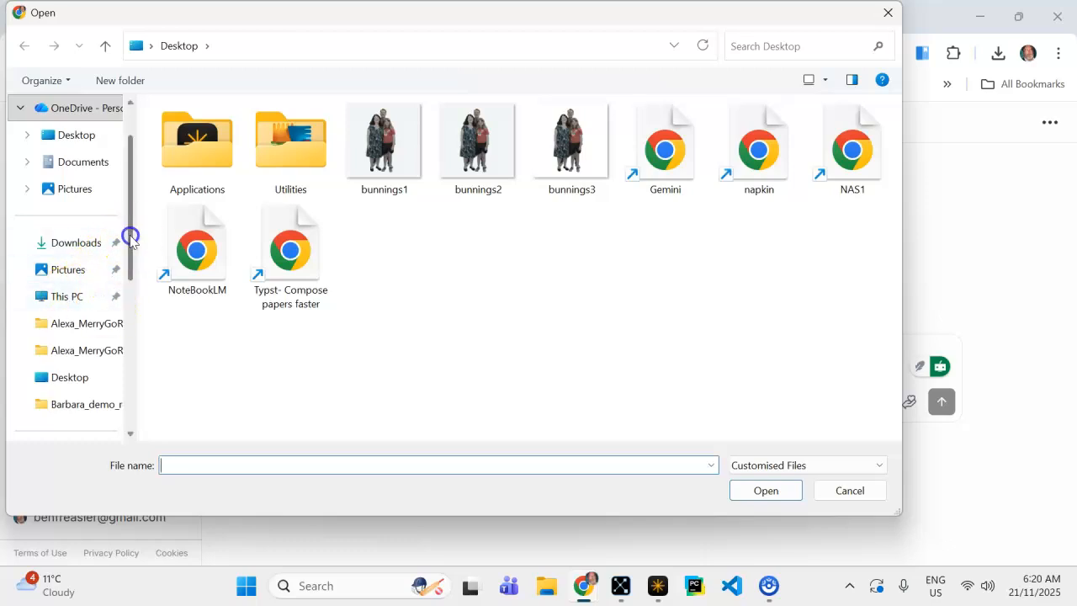
left_click_drag(130, 238, 121, 267)
left_click(81, 350)
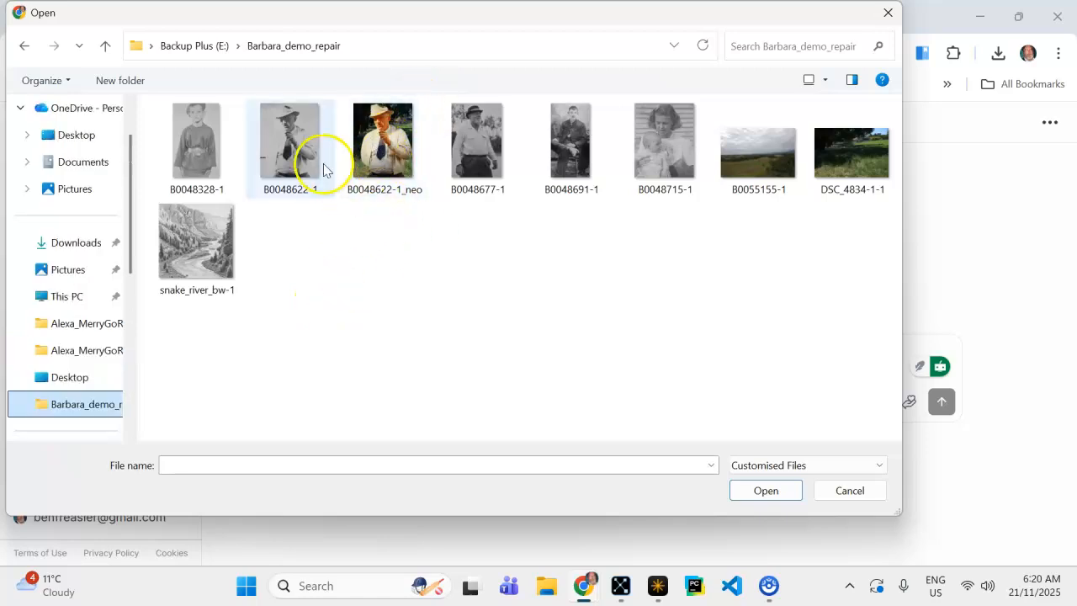
left_click(294, 139)
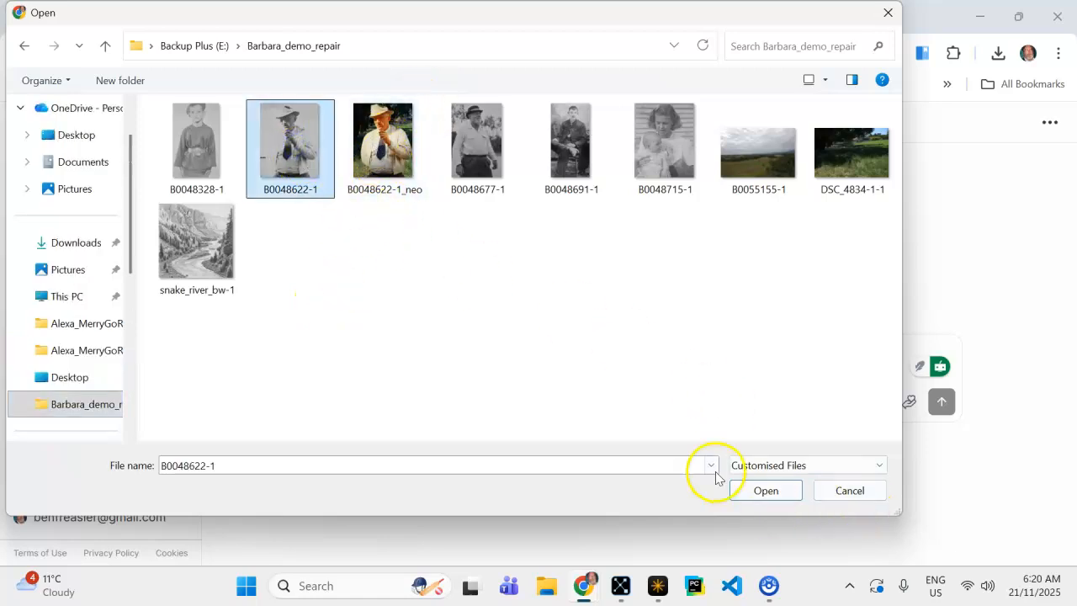
left_click(767, 494)
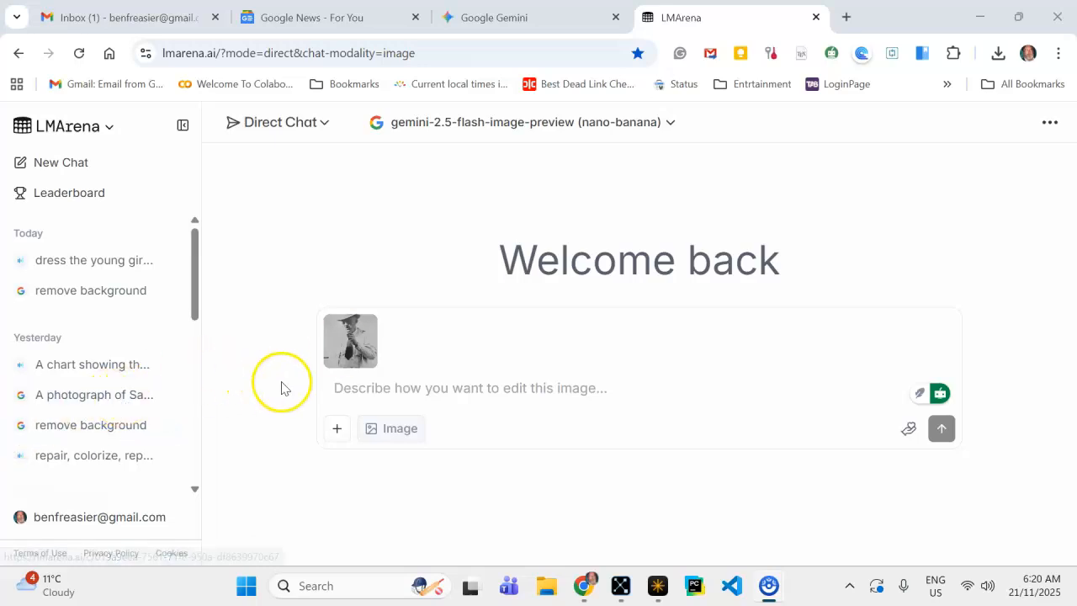
- Submit the prompt "repair, colorize, replace background with a cotton field" for the attached portrait
left_click(336, 383)
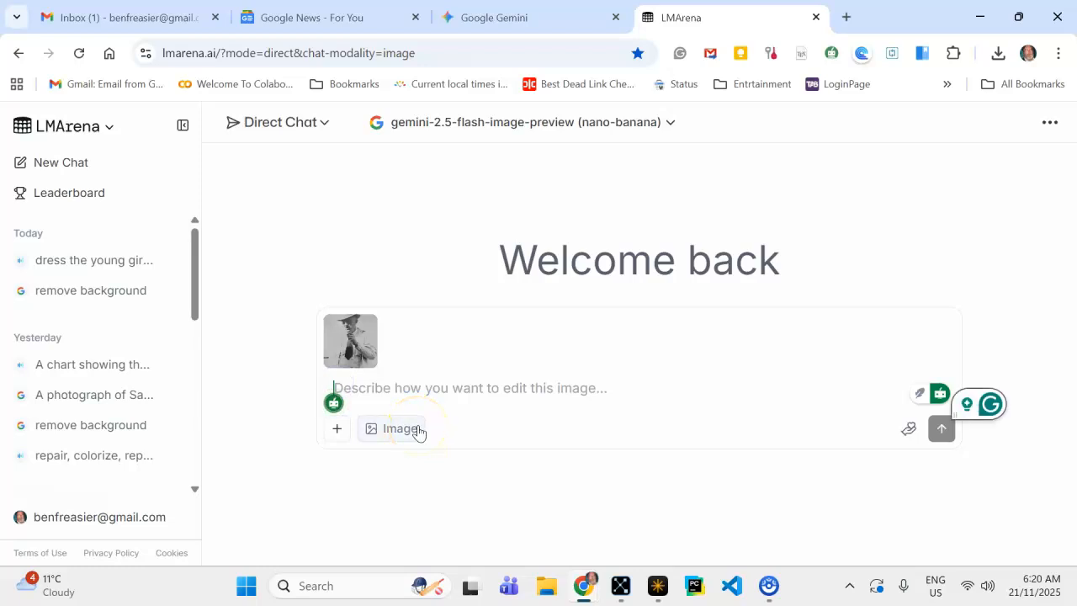
type("repair,")
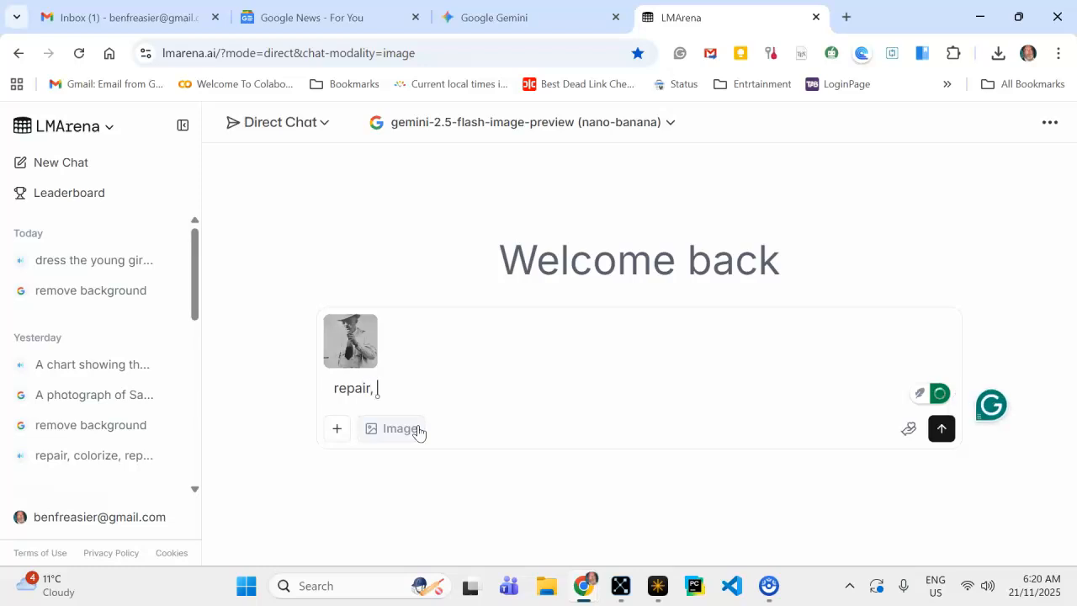
type(" colorize")
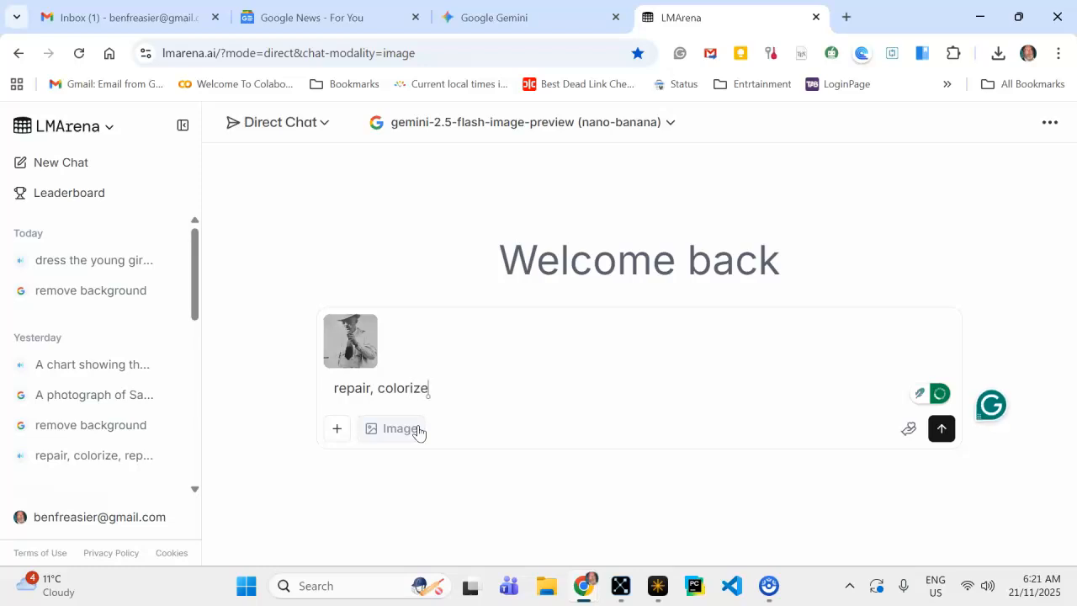
type(",")
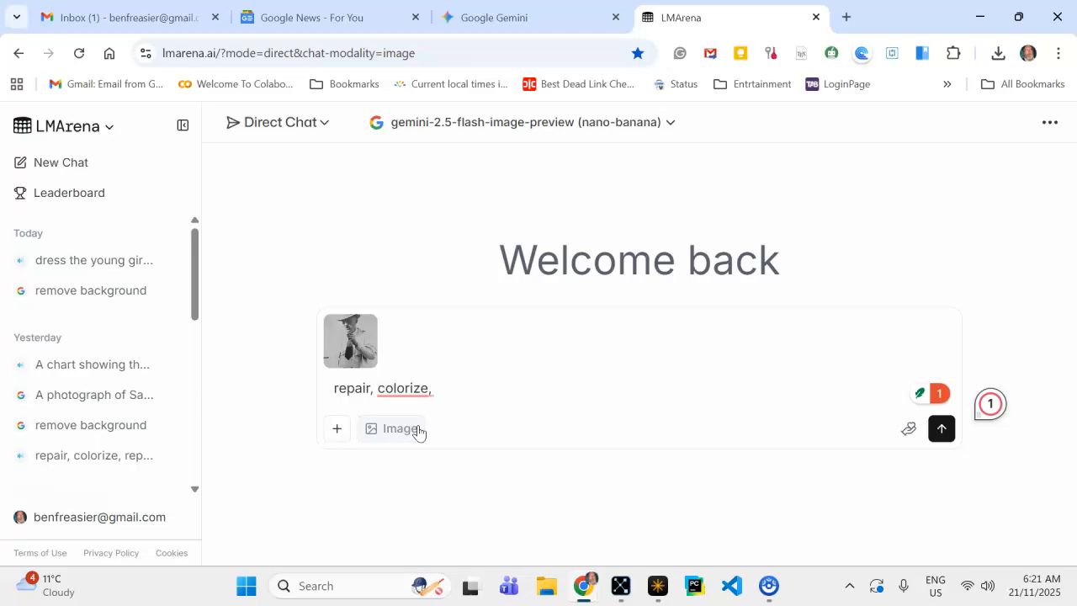
type("replace backgroun")
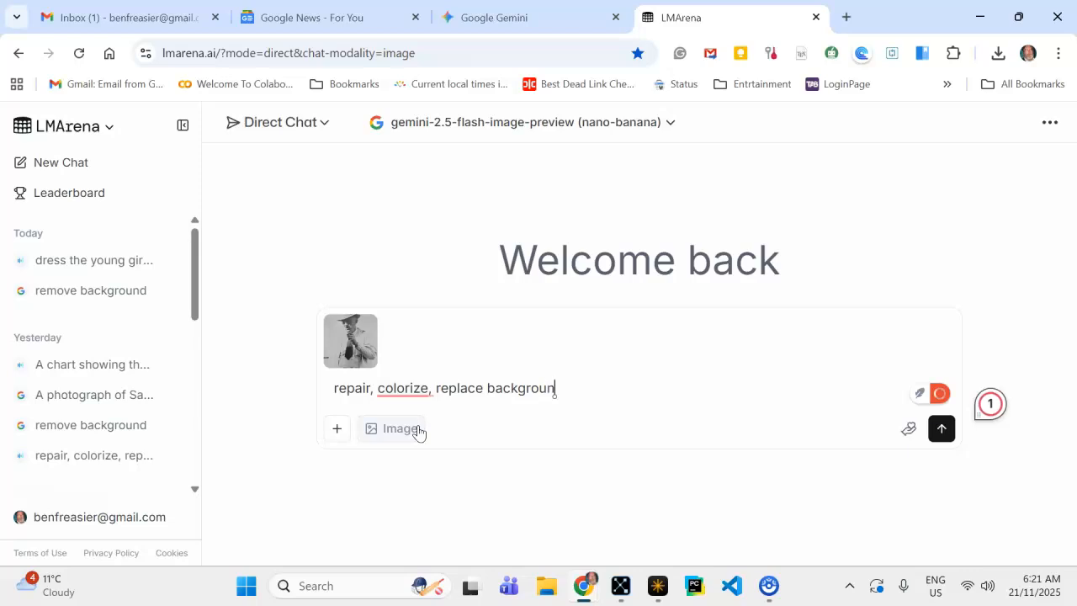
type("d")
type(",")
type("with")
type(" a co")
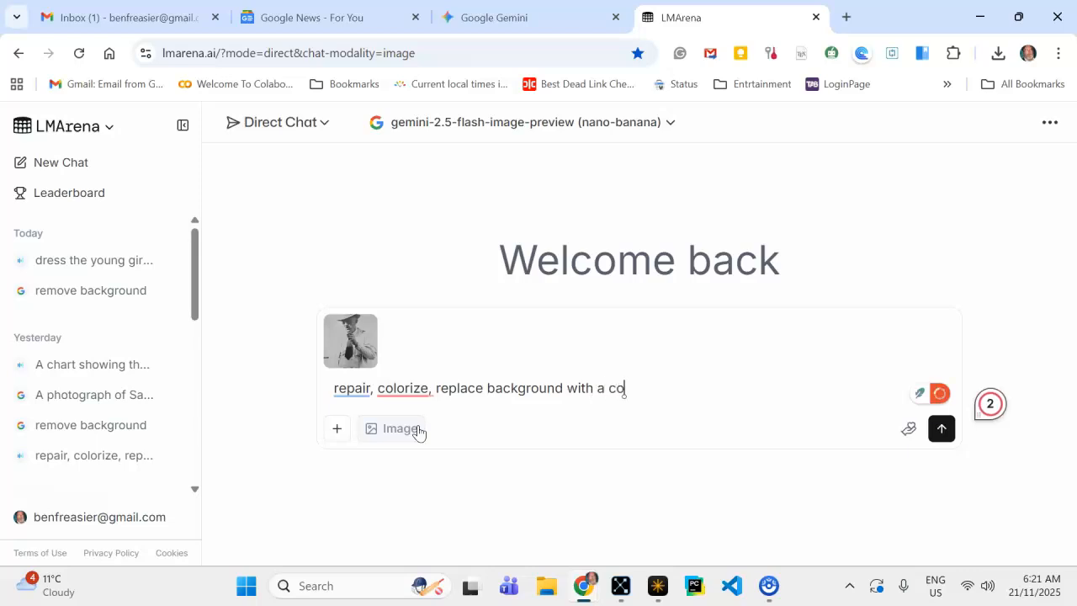
type("tton field")
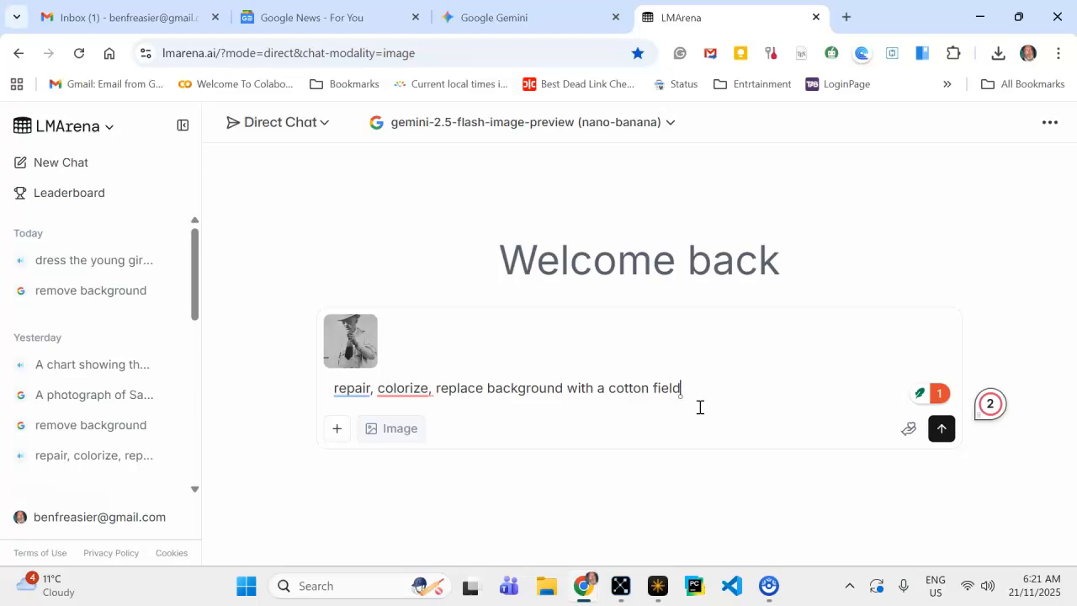
key("Return")
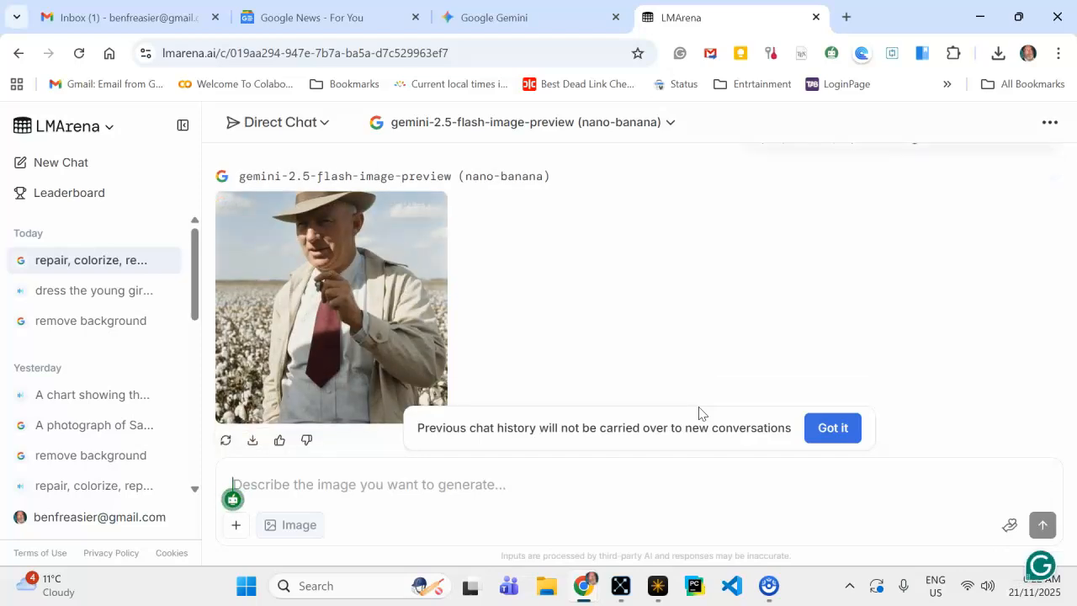
- Enlarge the generated cotton-field portrait, save it as a PNG named banana in the demo repair folder on drive E, and close the enlarged view
left_click(349, 322)
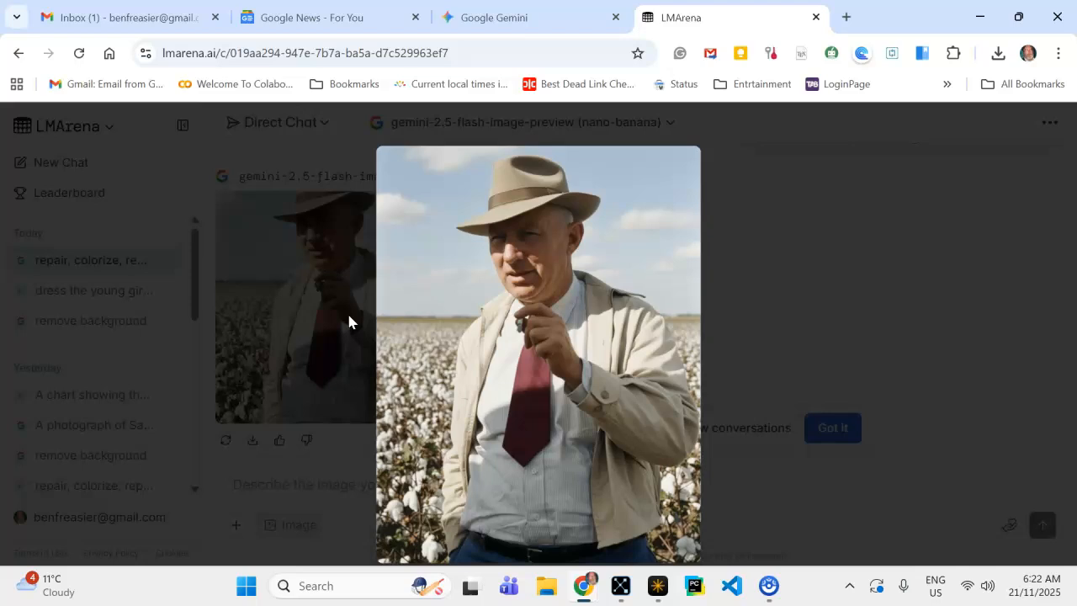
right_click(459, 258)
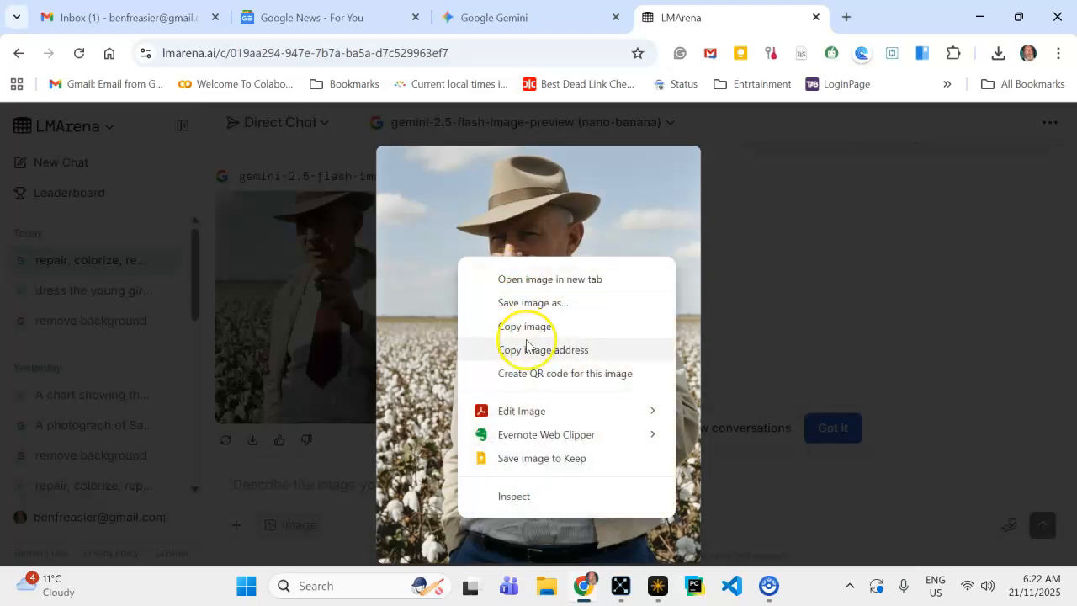
left_click(515, 303)
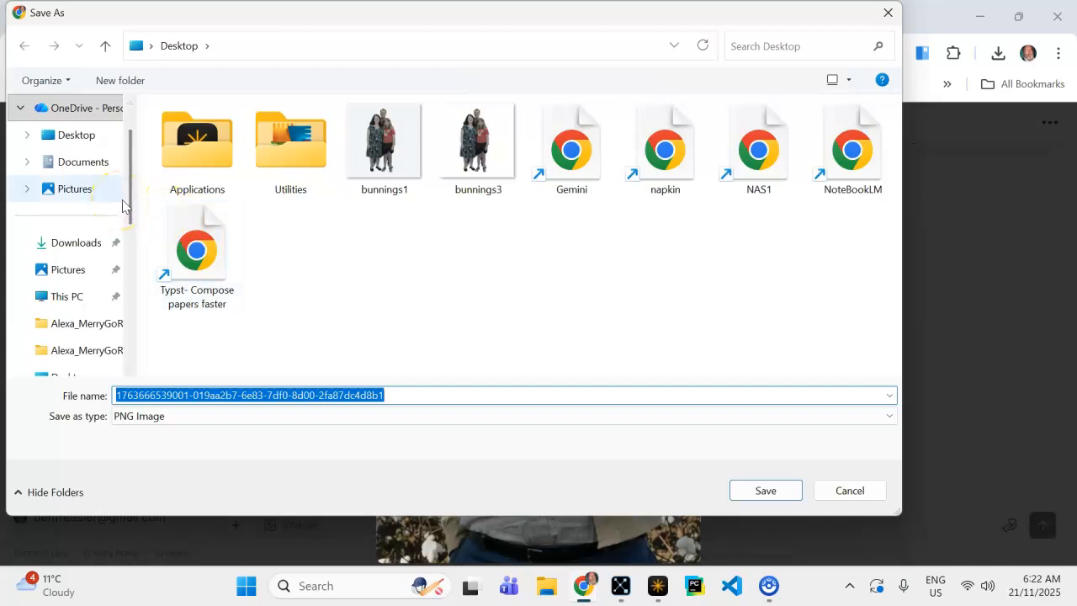
left_click_drag(124, 205, 122, 239)
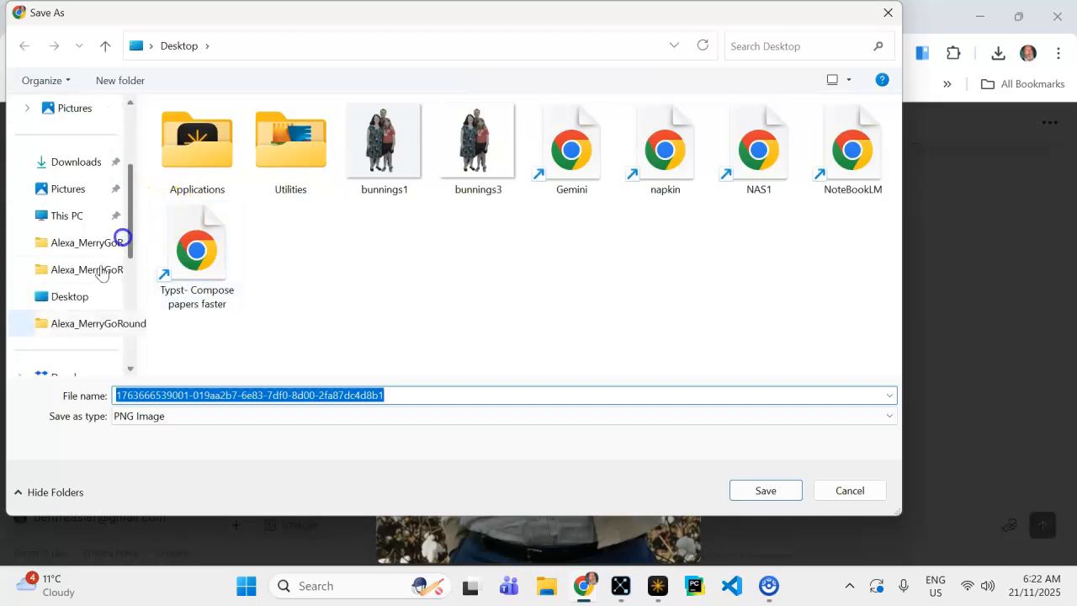
left_click(84, 327)
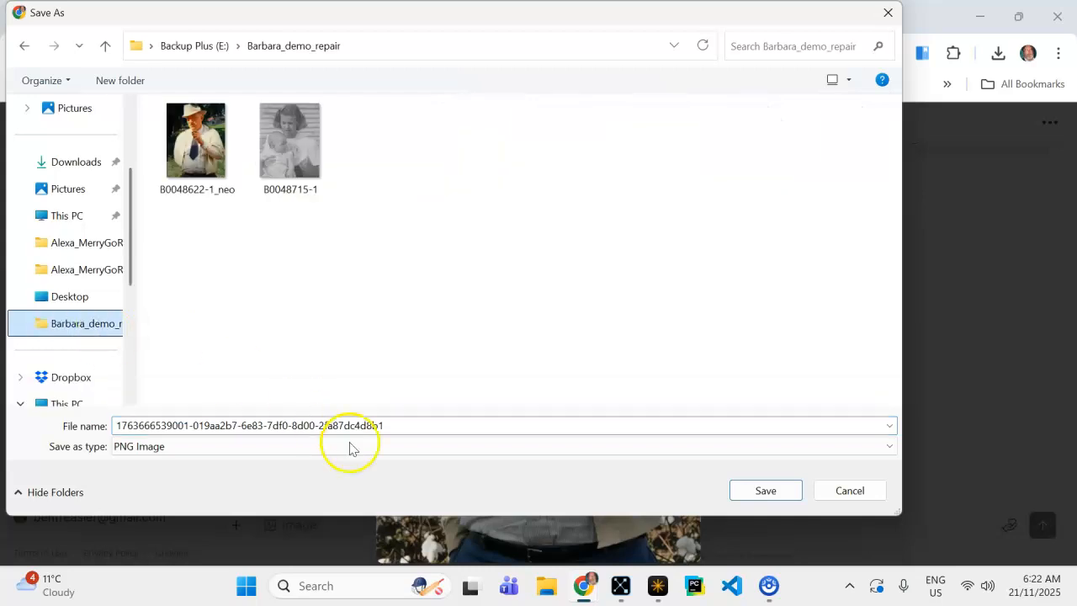
double_click(389, 424)
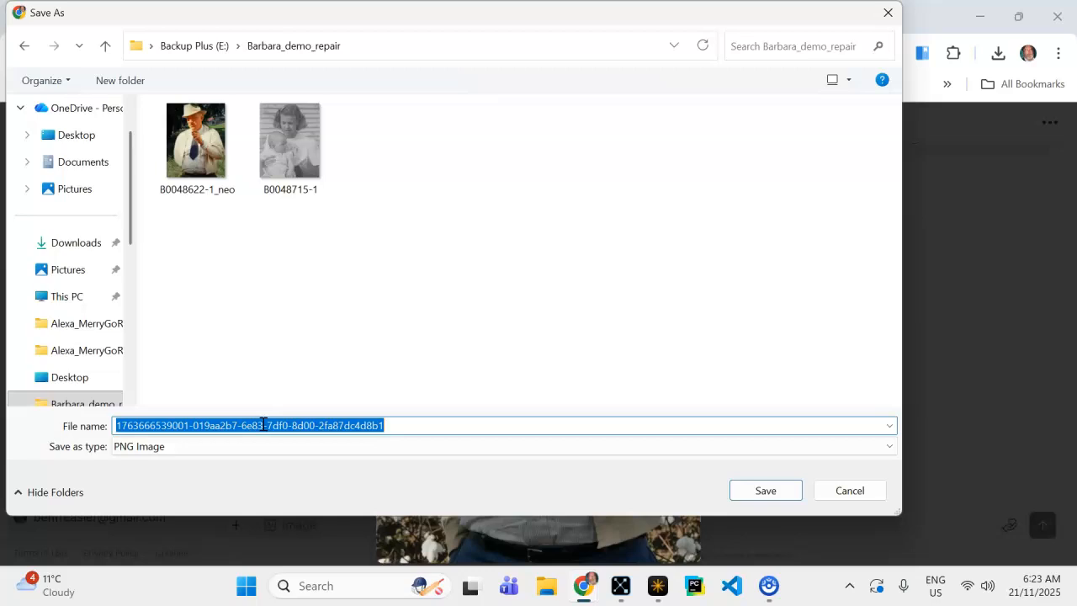
type("banan")
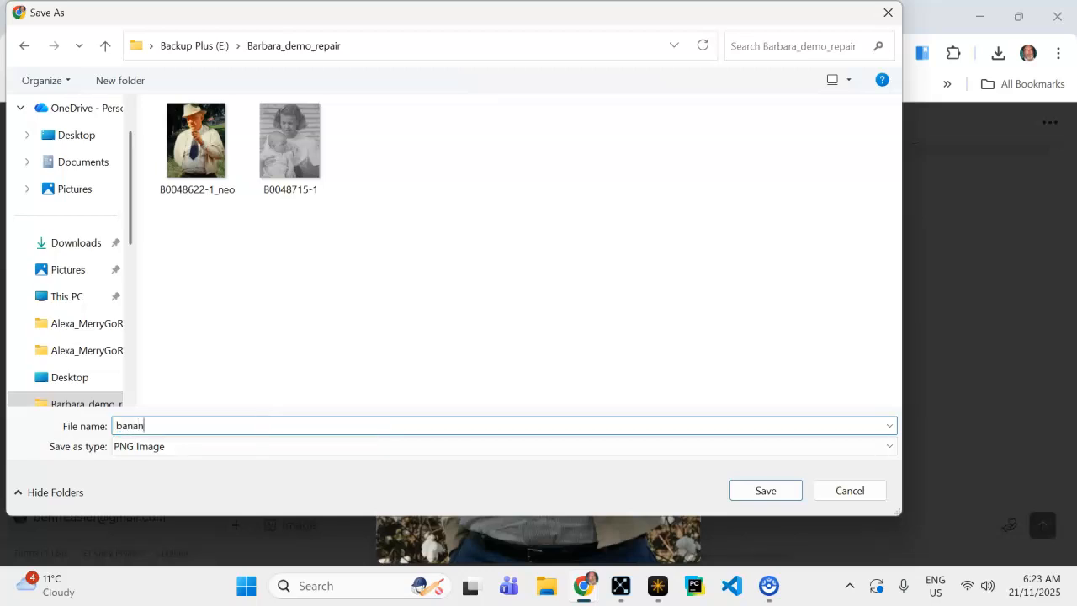
type("a")
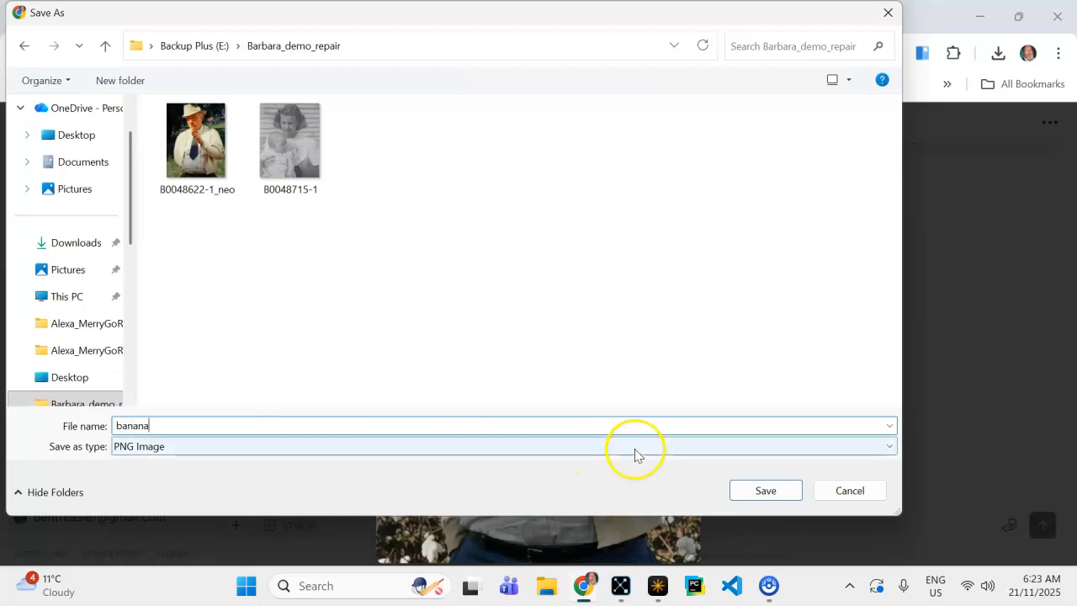
left_click(774, 486)
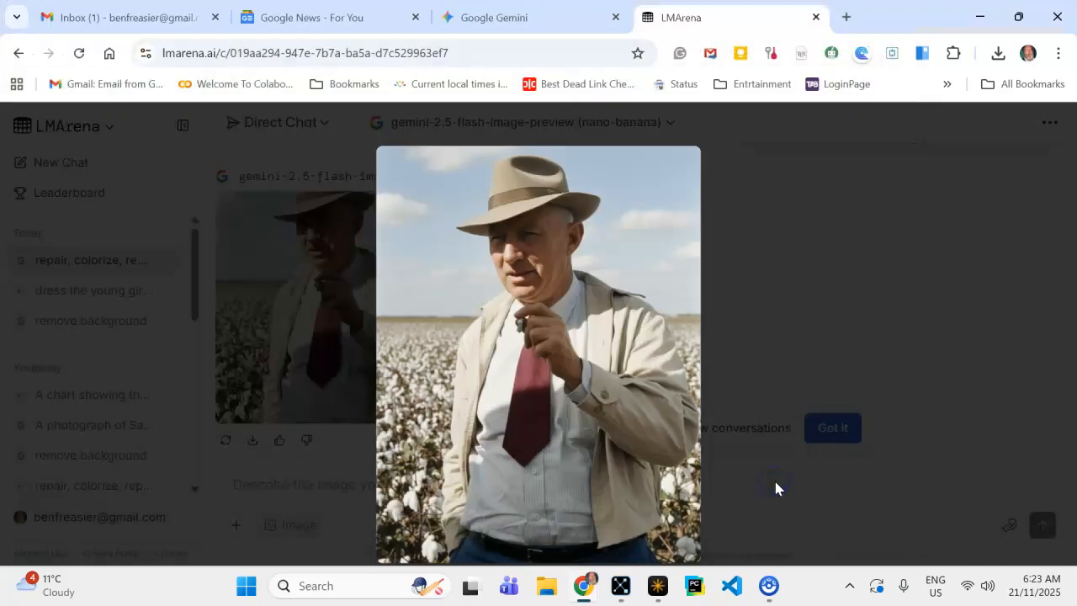
left_click(294, 341)
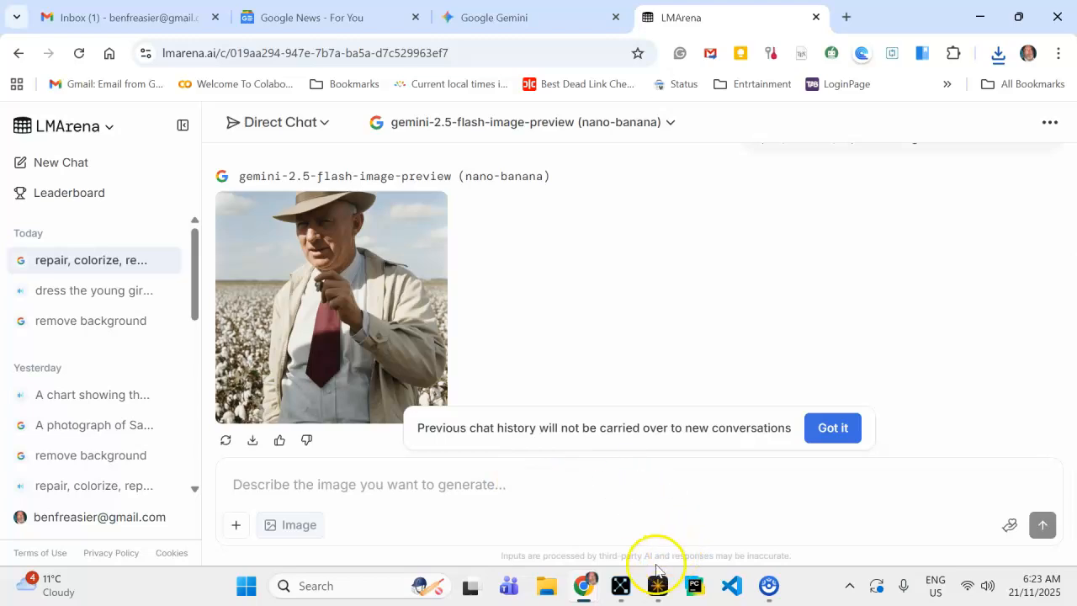
- Switch to Luminar Neo and open the banana image from the demo repair folder for editing
mouse_move(615, 595)
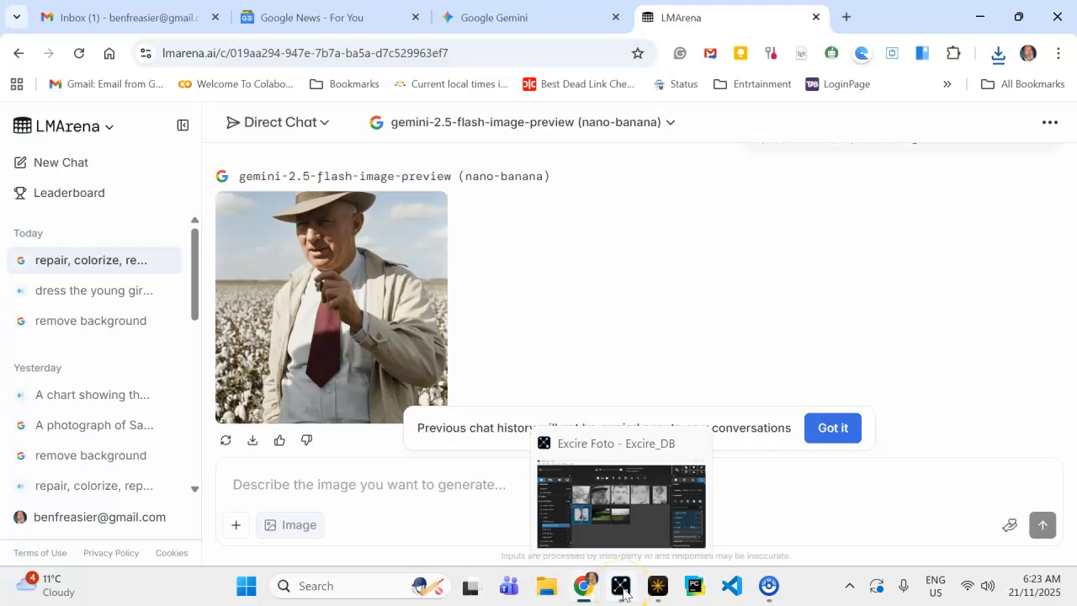
mouse_move(659, 589)
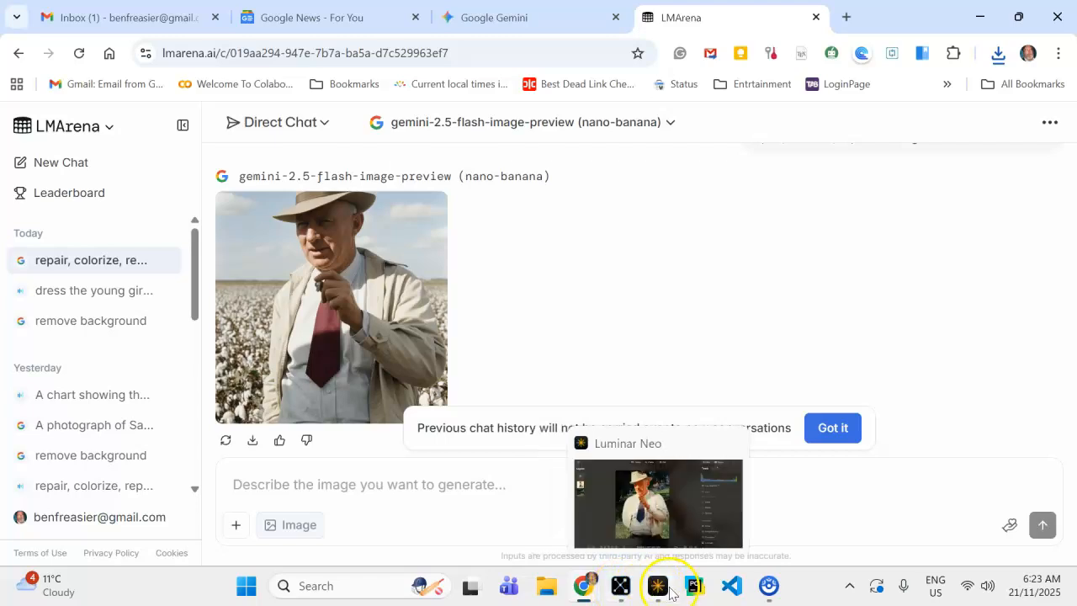
left_click(662, 589)
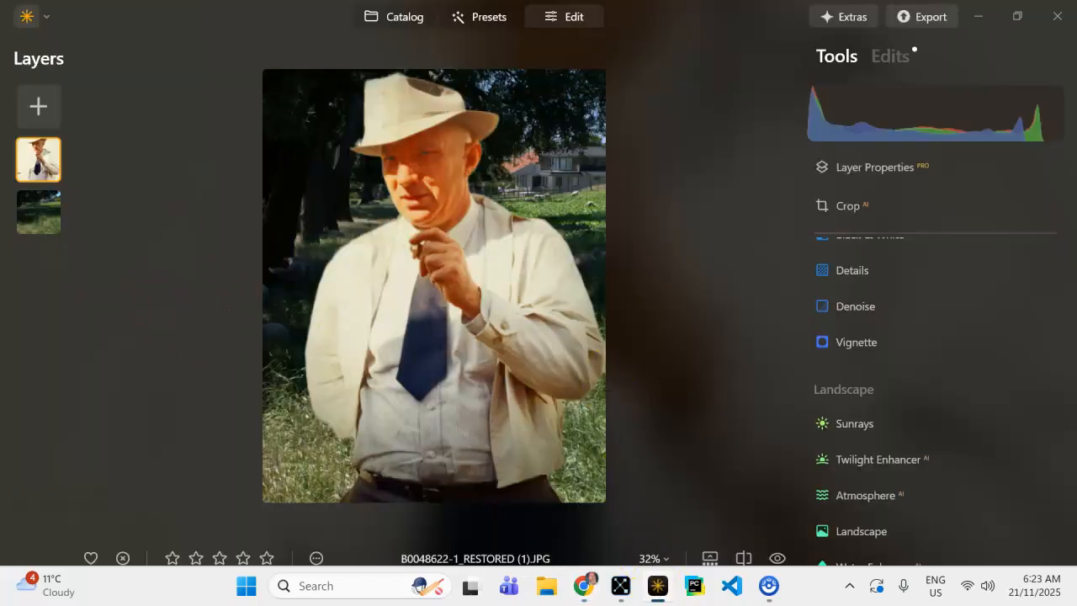
left_click(406, 17)
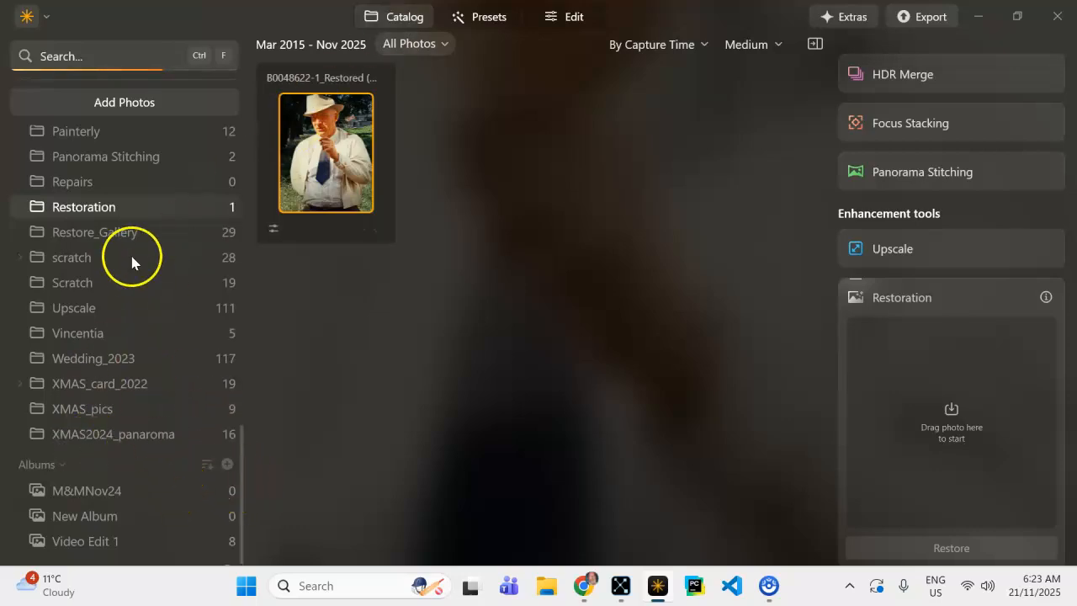
scroll(145, 293, "up", 10)
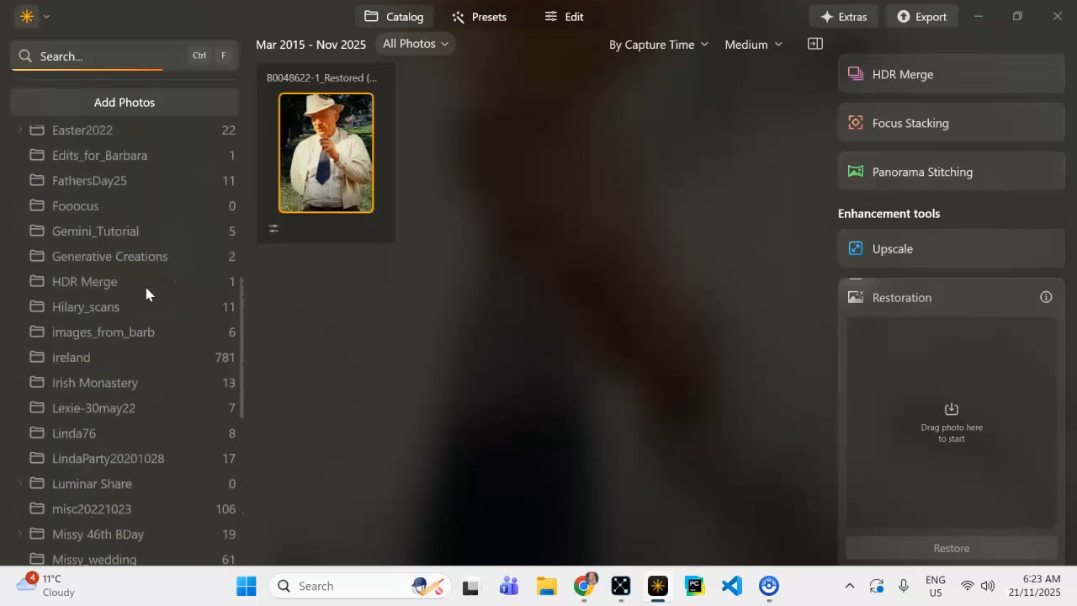
scroll(146, 292, "up", 4)
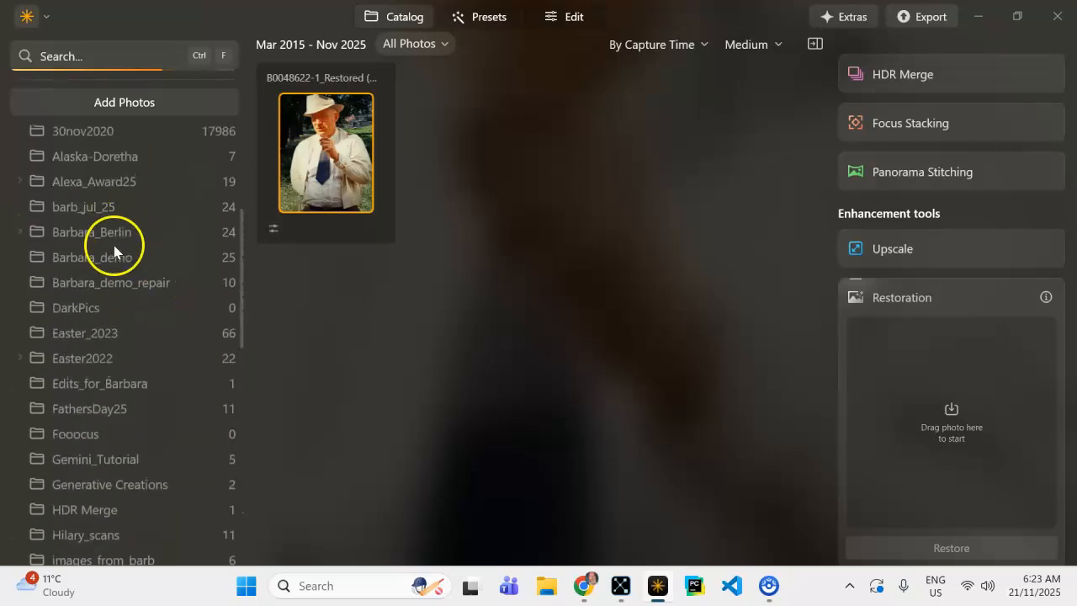
left_click(113, 283)
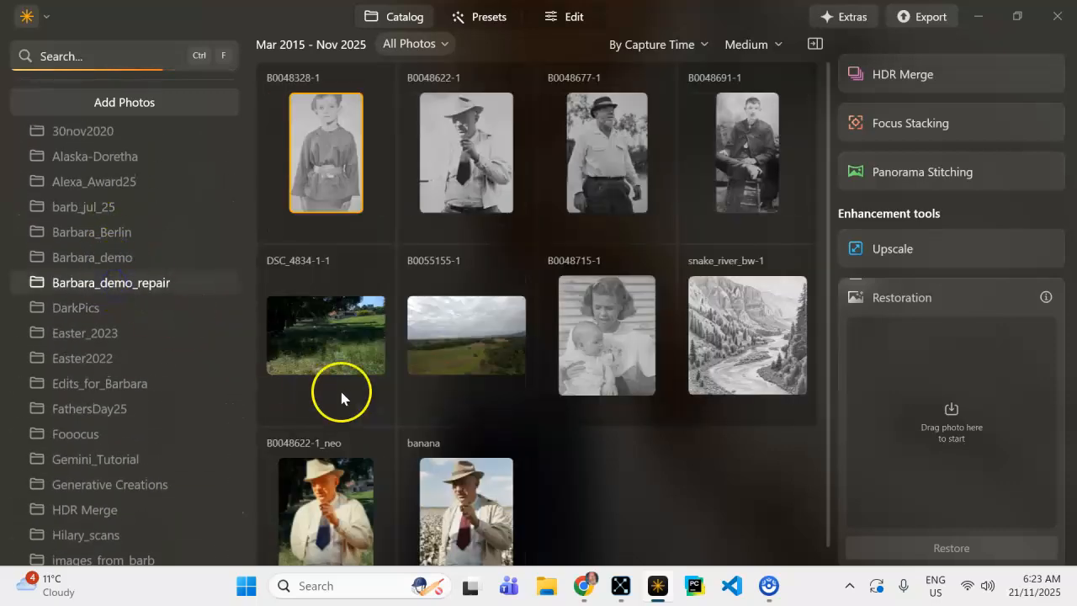
left_click(504, 507)
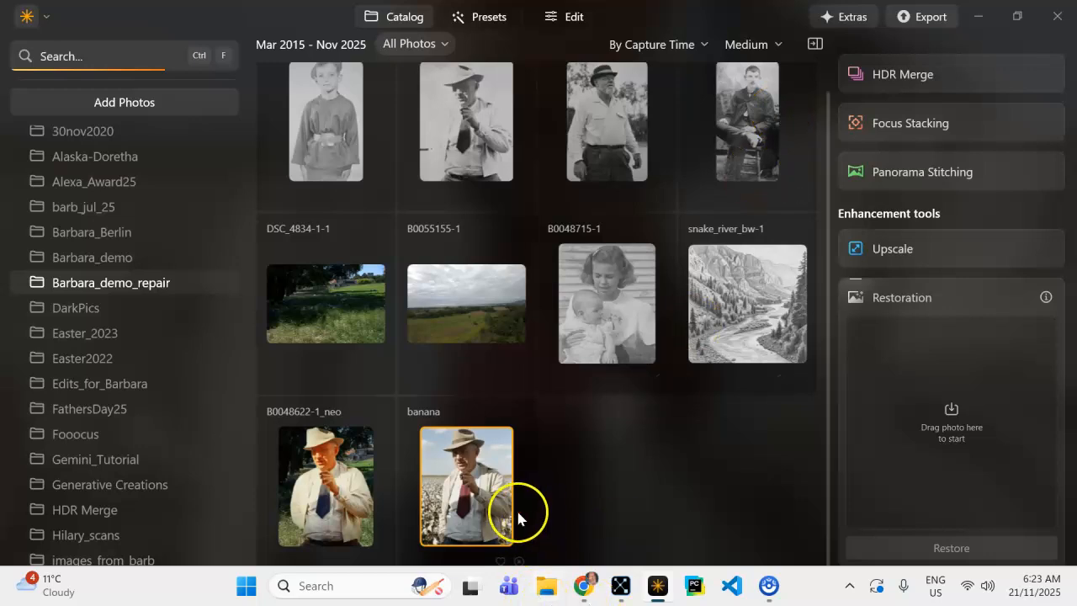
left_click(571, 19)
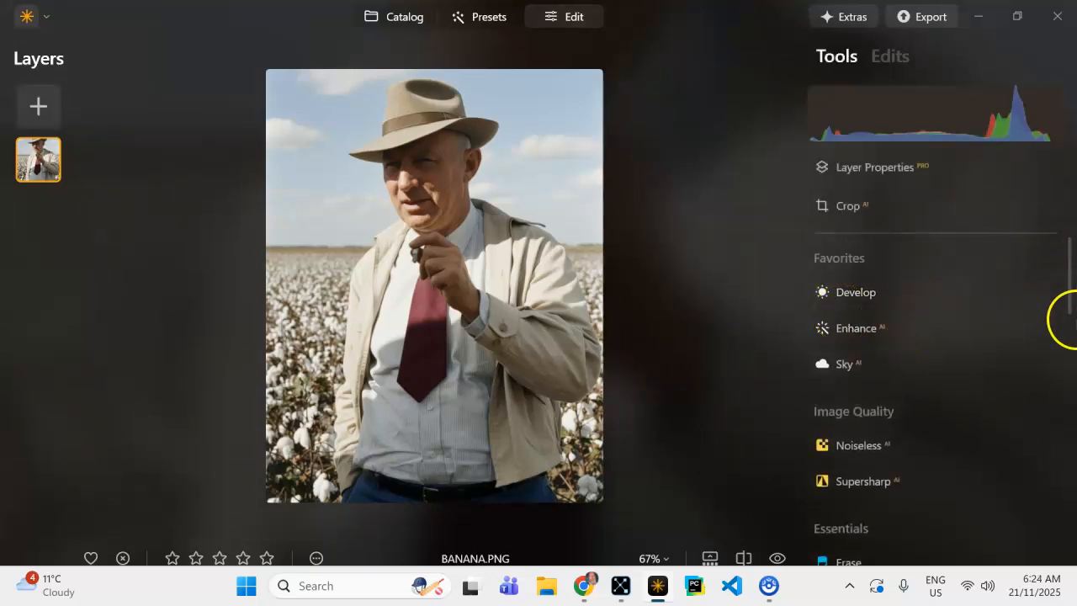
- Apply the Develop tool's Auto Adjust to the cotton-field portrait
left_click(1072, 277)
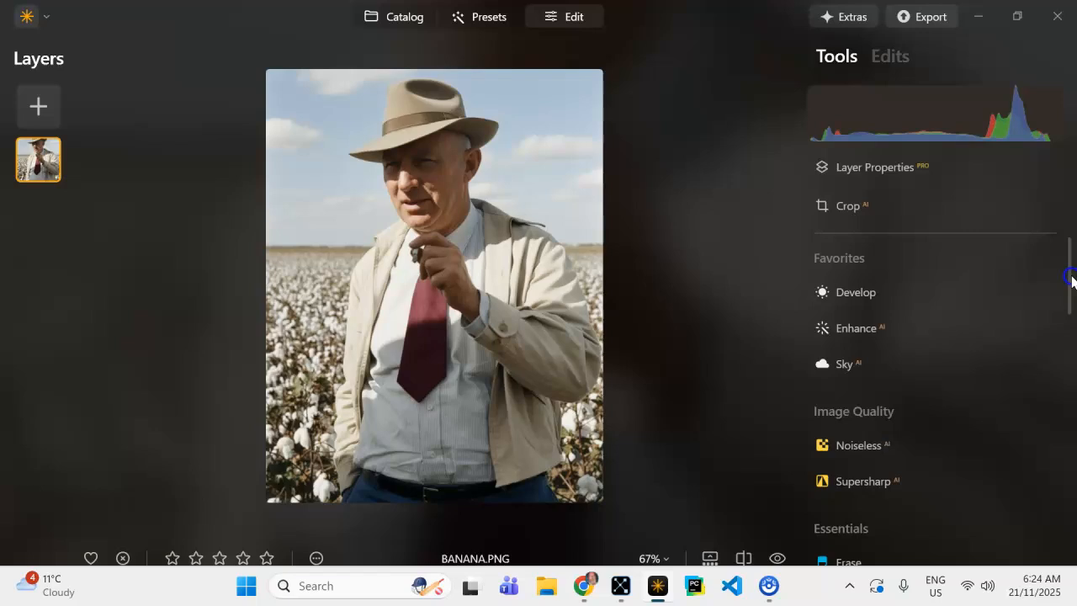
left_click(856, 292)
left_click(916, 371)
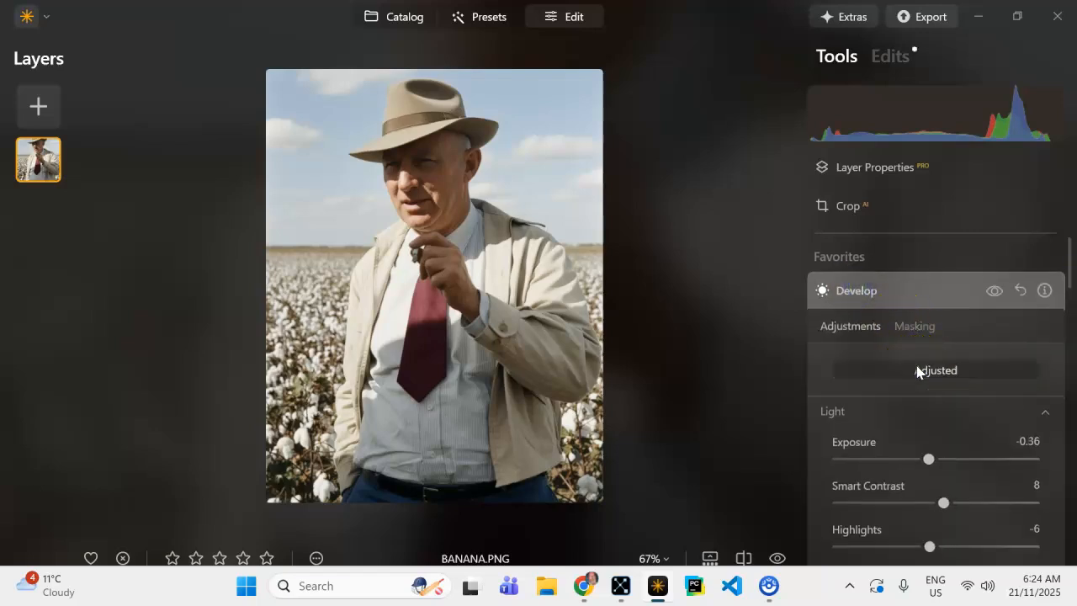
scroll(922, 374, "down", 1)
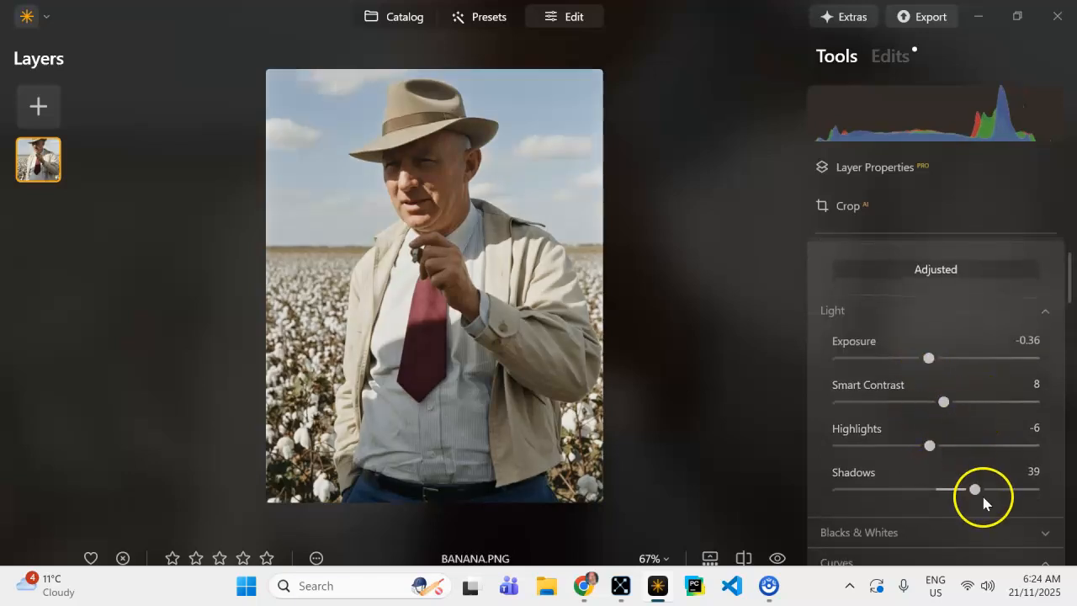
- Pull the Develop curve's white point slightly inward, add midtone, highlight and shadow points with the highlights raised a little, and close Develop
scroll(877, 458, "down", 4)
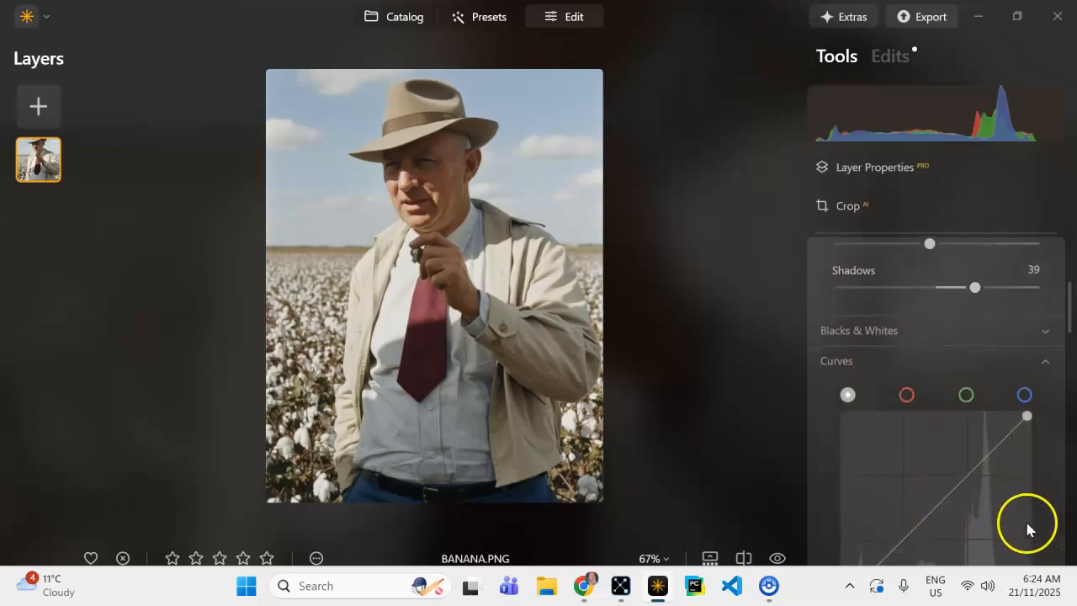
scroll(1027, 518, "down", 2)
left_click_drag(1026, 505, 1019, 523)
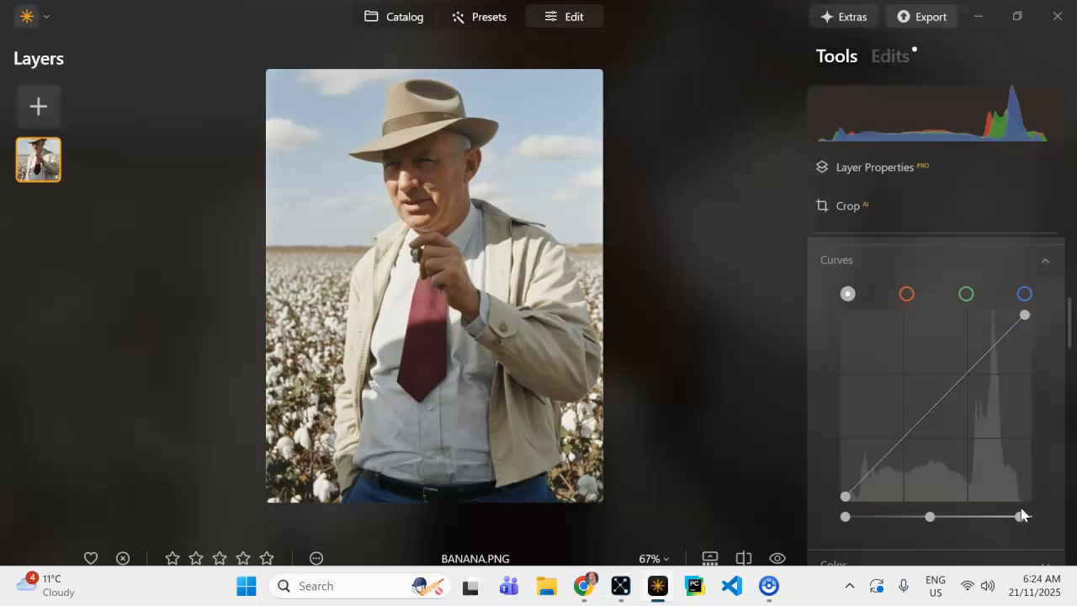
mouse_move(1022, 514)
left_mouse_down()
mouse_move(1046, 503)
mouse_move(1018, 516)
left_mouse_up()
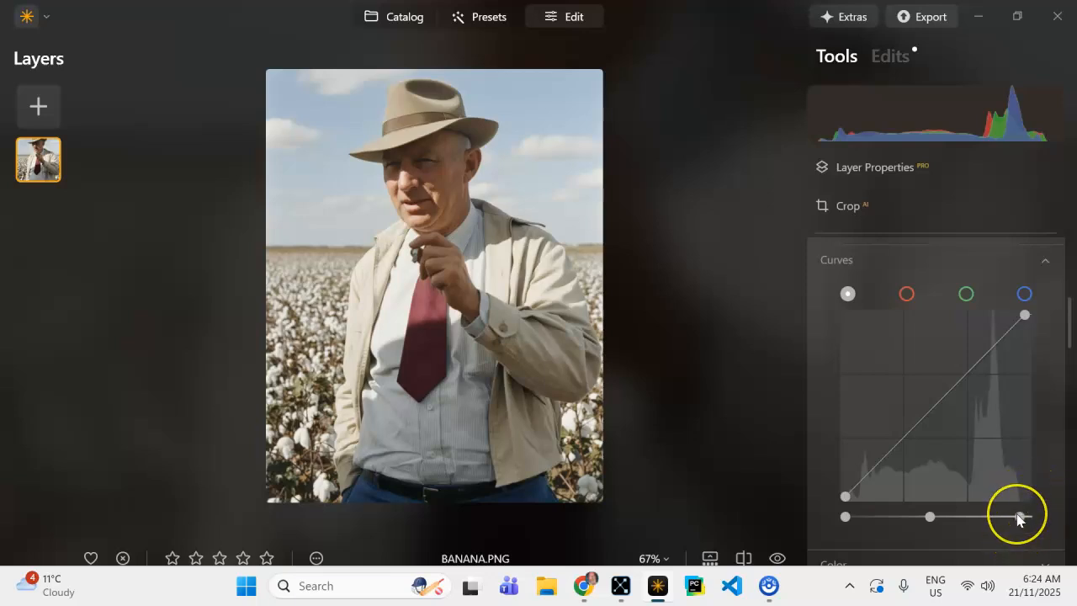
left_click(934, 404)
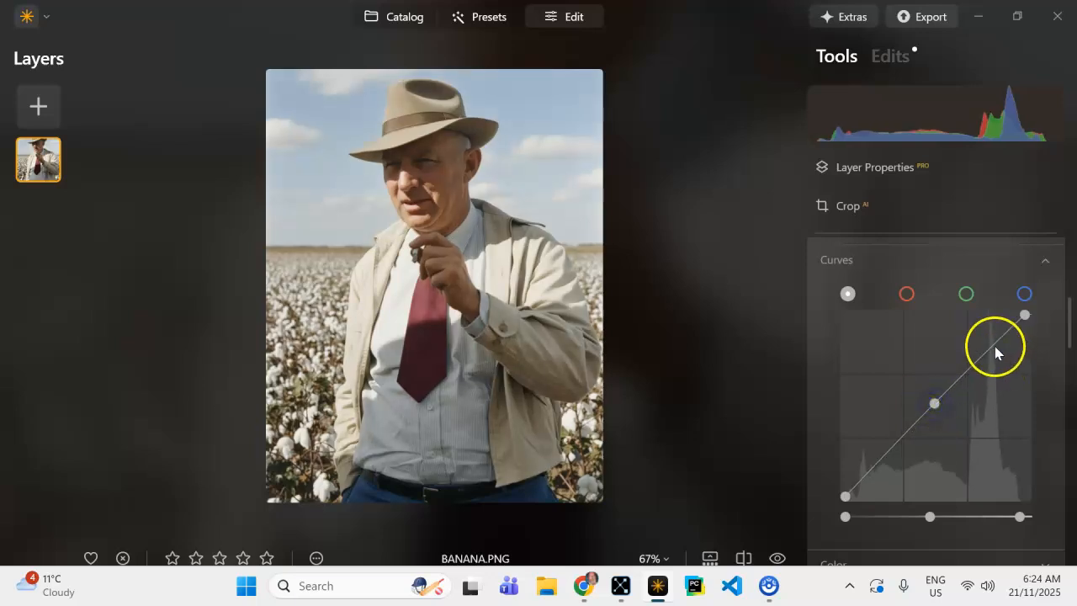
left_click(986, 348)
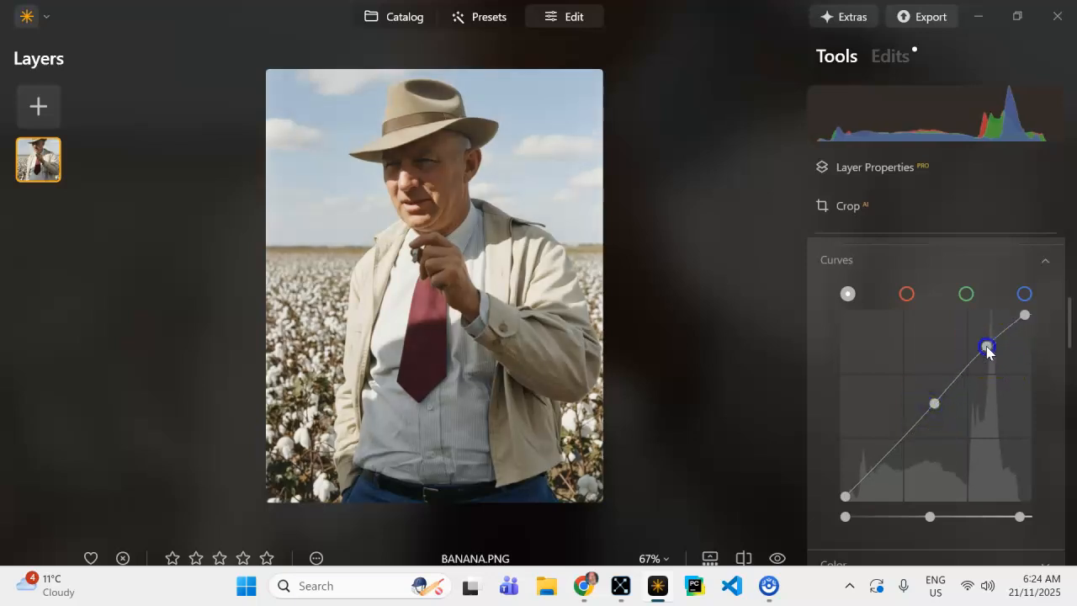
left_click(906, 443)
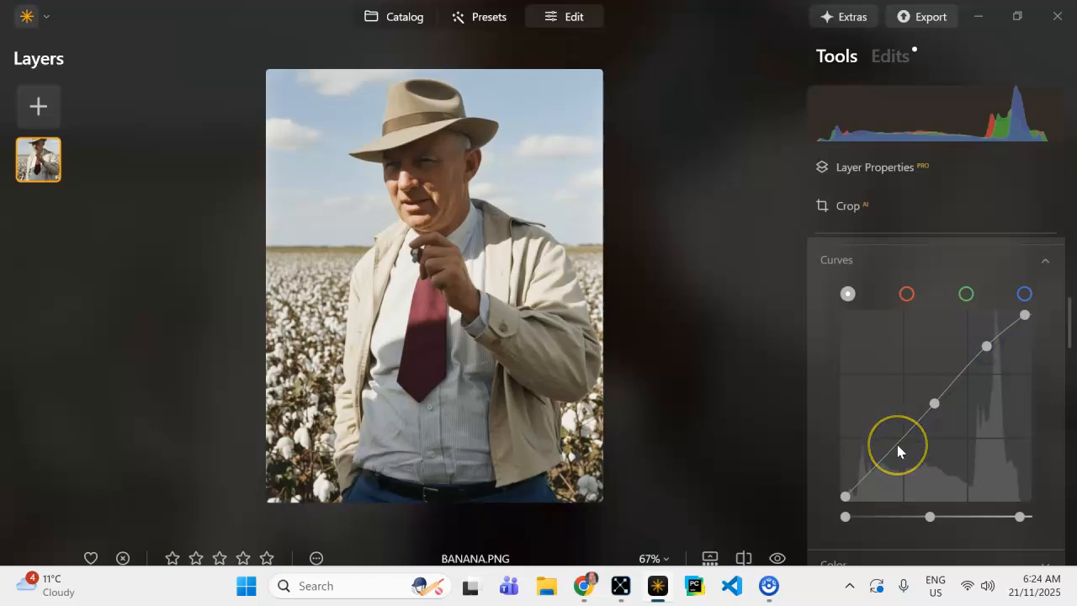
left_click_drag(901, 437, 907, 439)
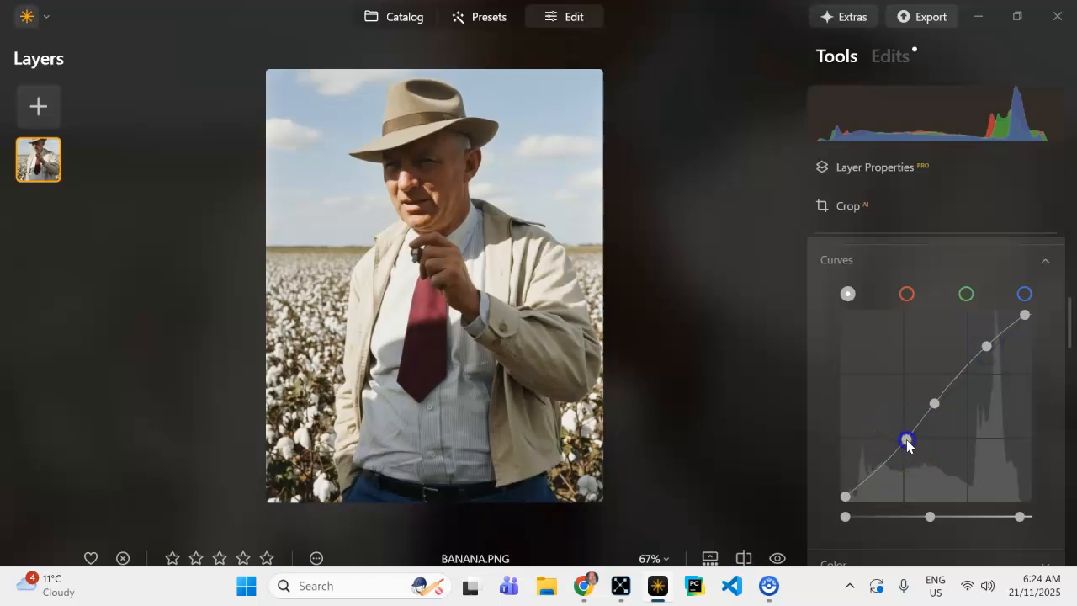
scroll(839, 380, "up", 5)
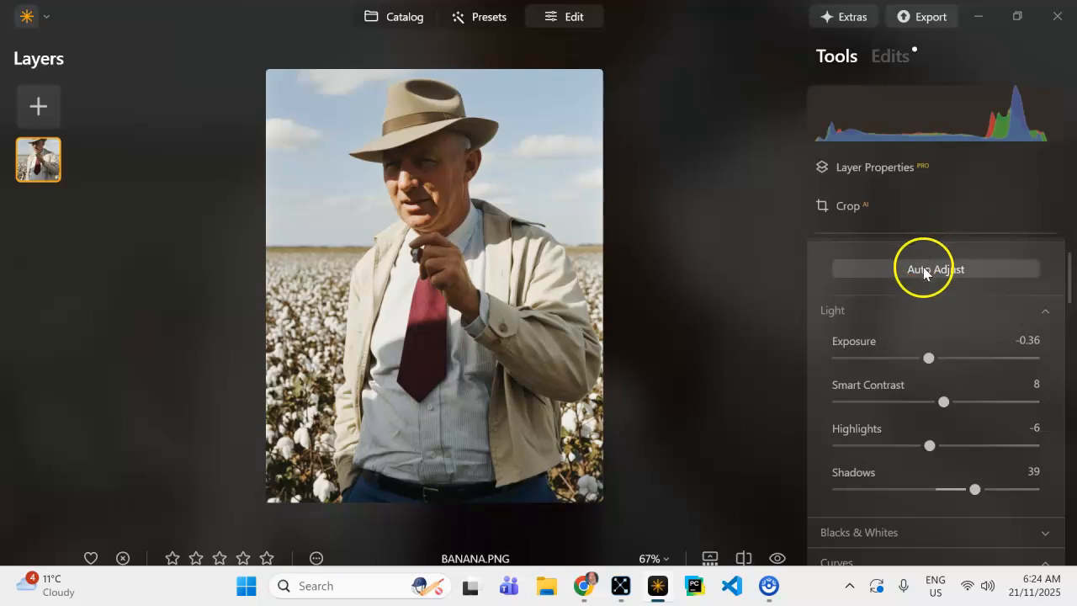
scroll(892, 244, "up", 2)
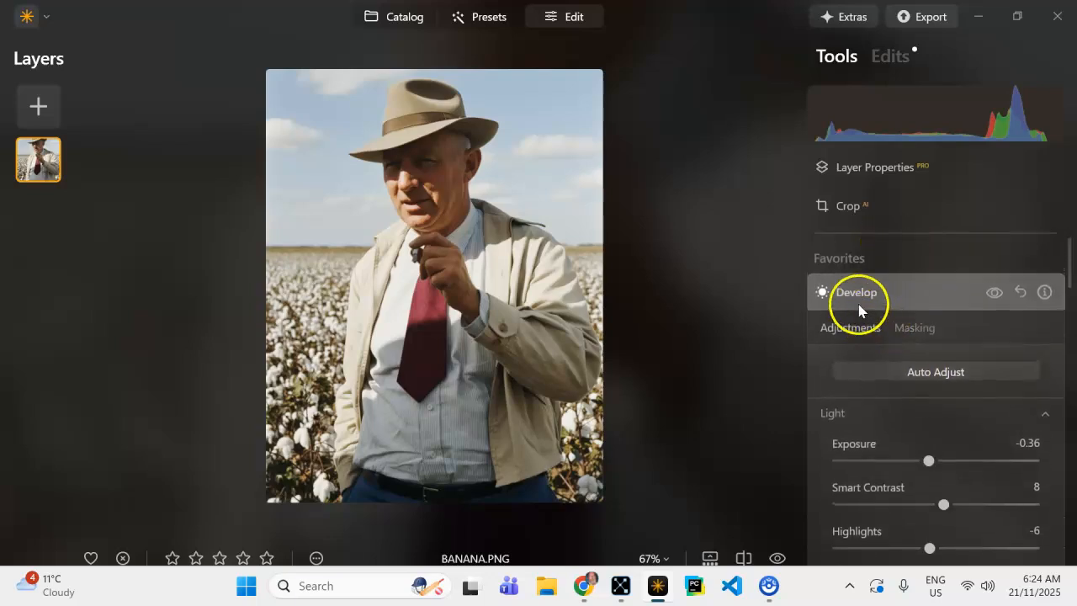
left_click(855, 293)
- Enhance the portrait with Accent AI at 33 and Sky Enhancer AI at 79
left_click(858, 328)
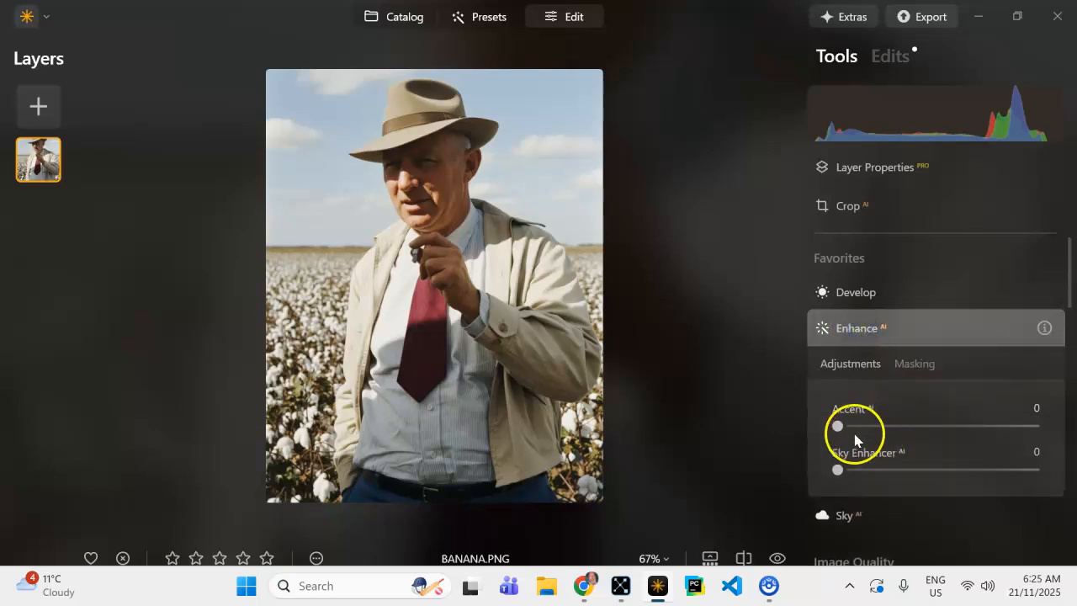
left_click_drag(839, 430, 905, 445)
left_click_drag(837, 470, 994, 468)
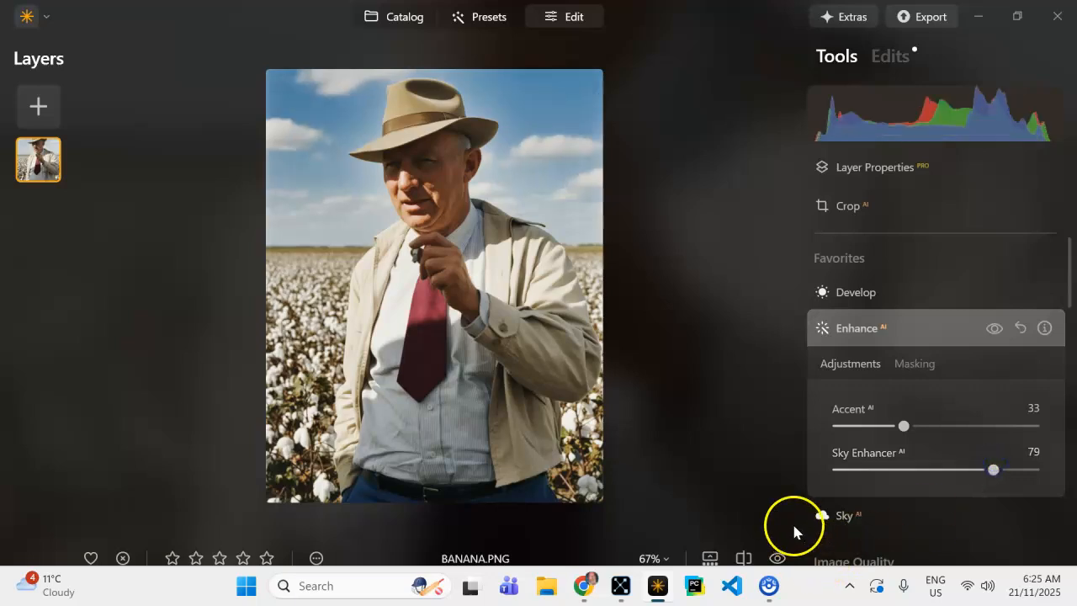
left_click(844, 329)
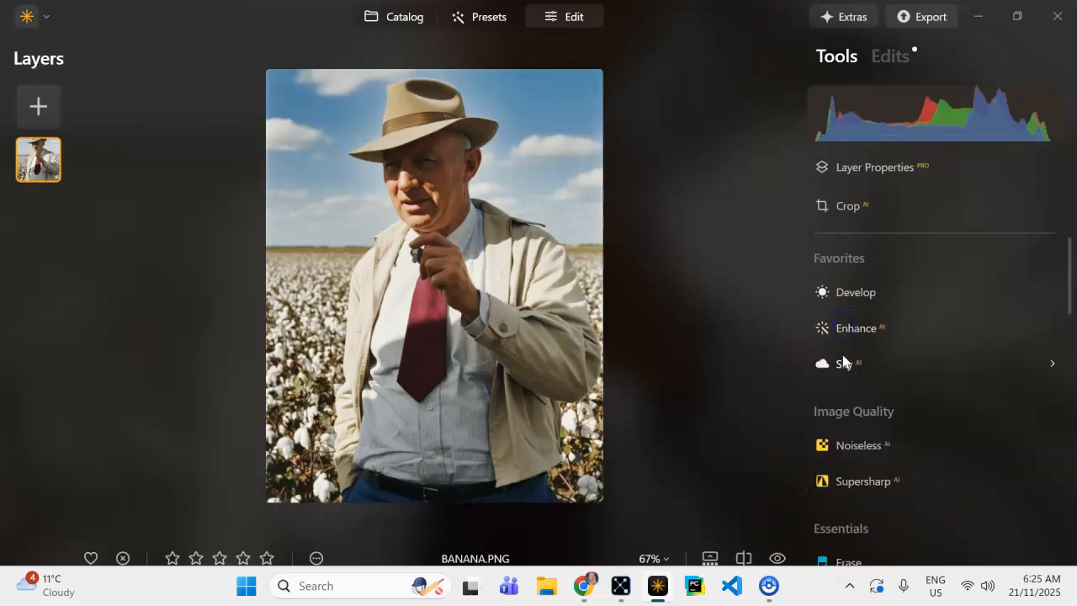
- Add a vignette centred on the man's upper chest and darken it to an amount of -83
scroll(844, 362, "down", 10)
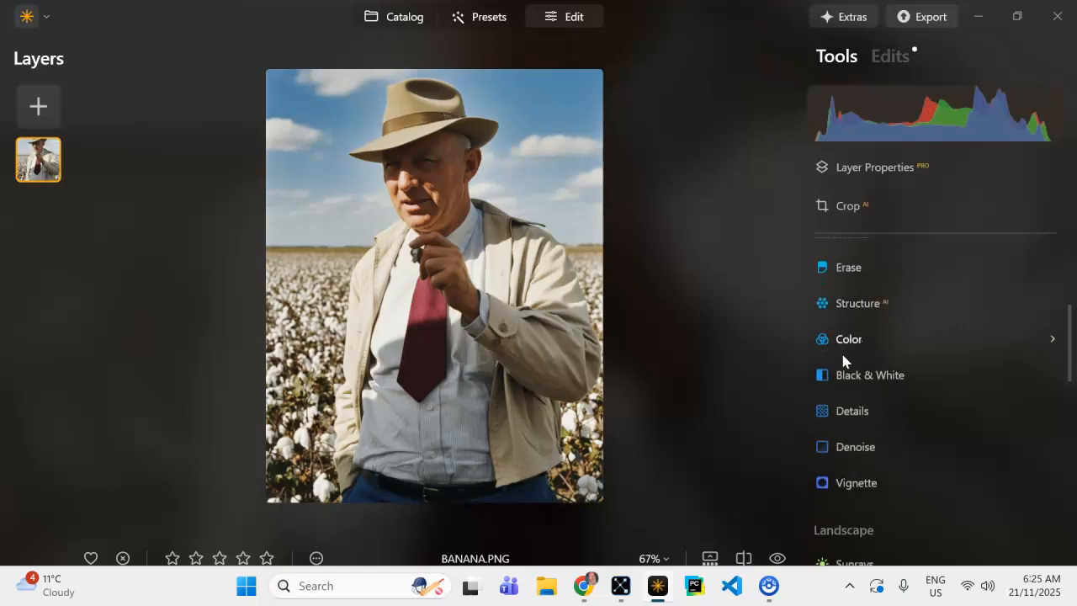
left_click(841, 371)
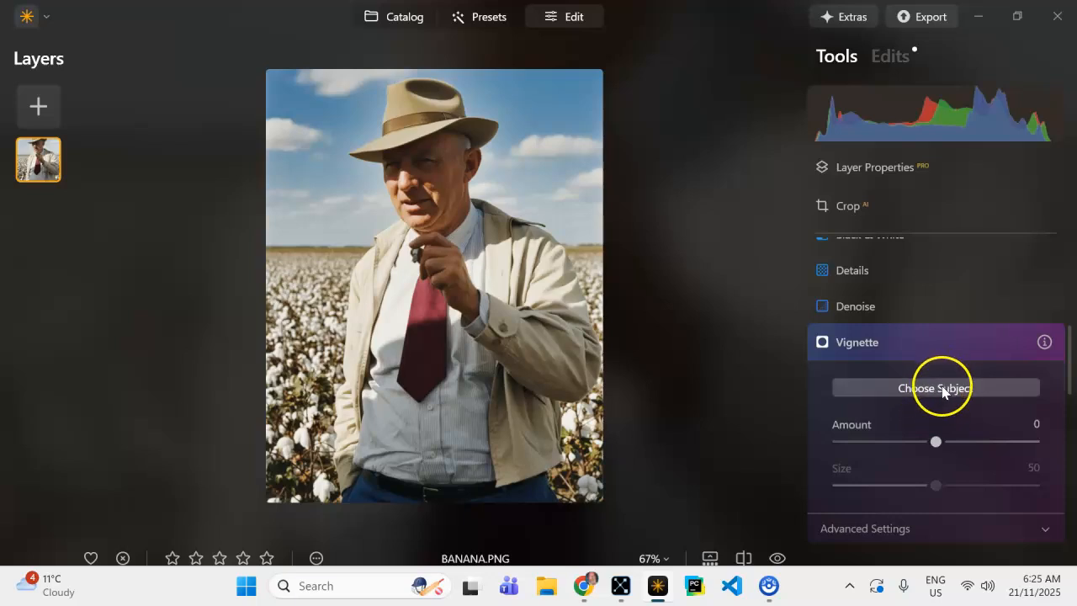
left_click(941, 386)
left_click(439, 264)
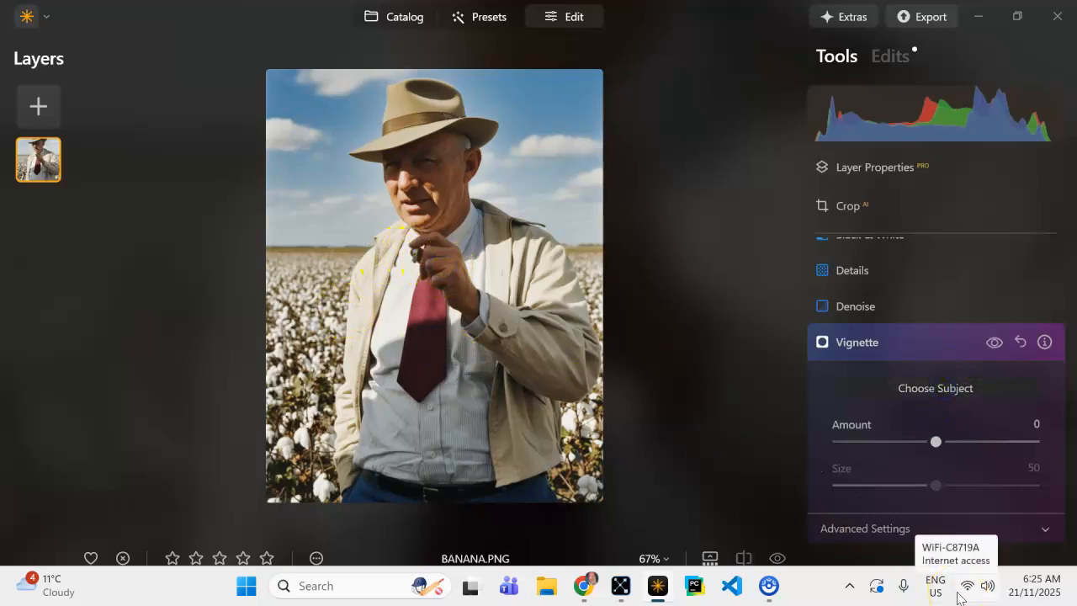
left_click_drag(936, 450, 815, 485)
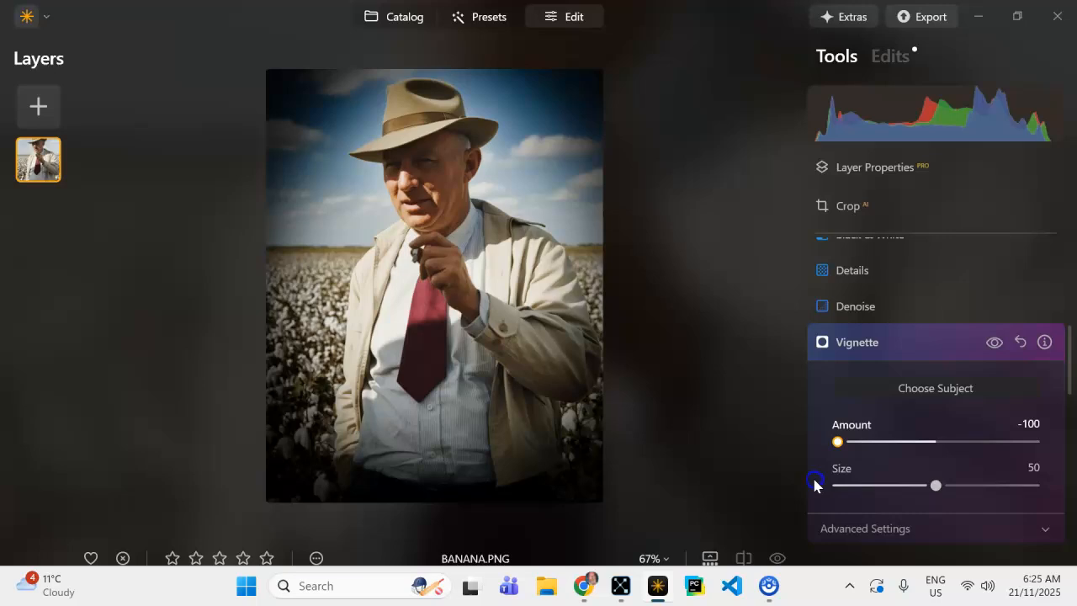
left_click_drag(830, 479, 852, 439)
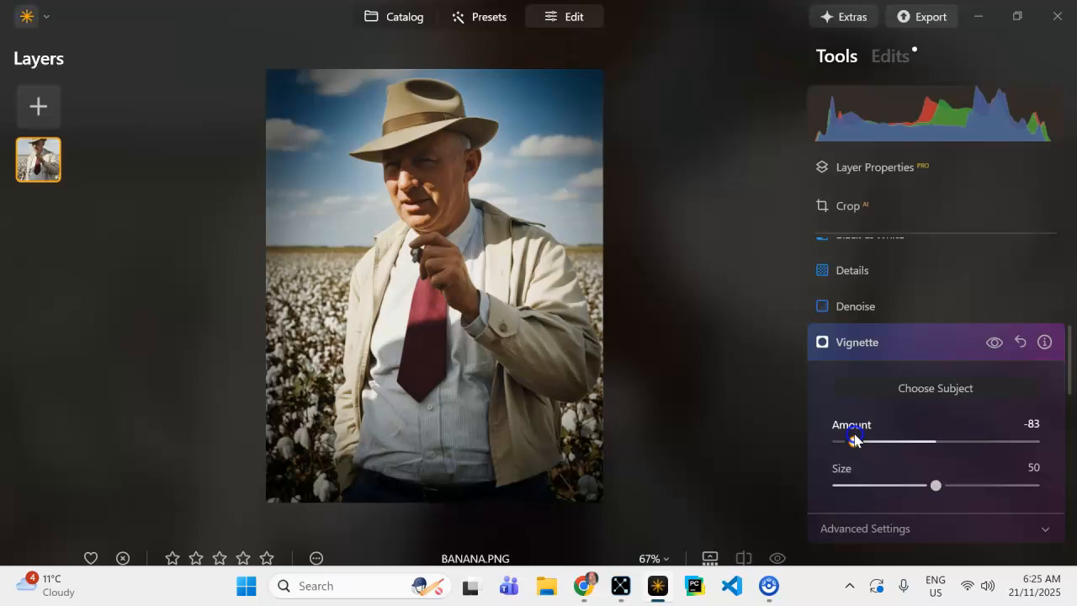
left_click(861, 344)
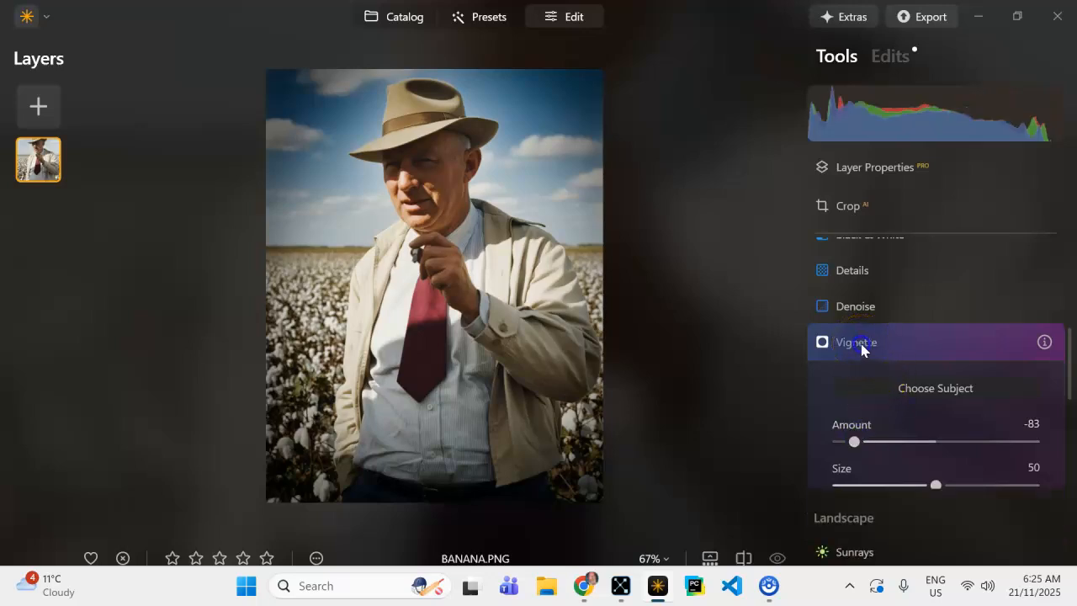
- Export the edited portrait as a PNG named banana_neo to the demo repair folder on drive E at actual size
right_click(502, 287)
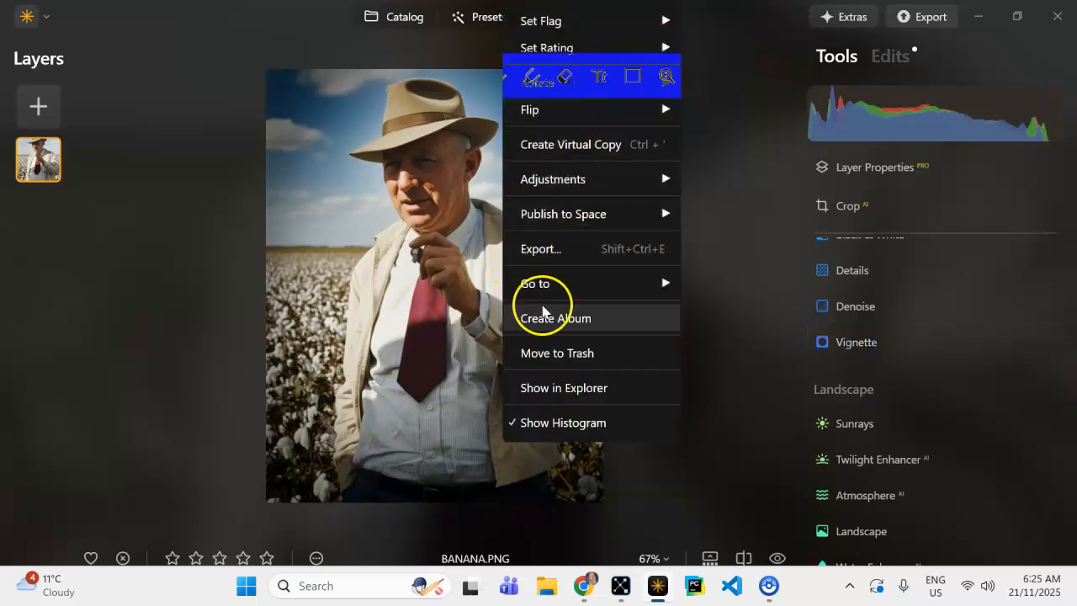
left_click(534, 246)
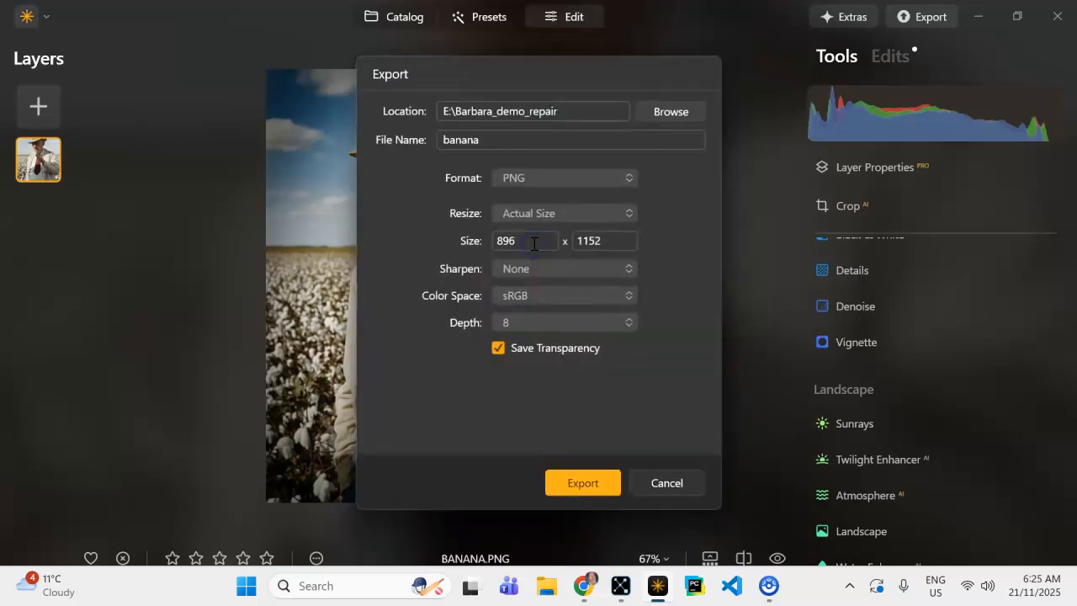
left_click(487, 139)
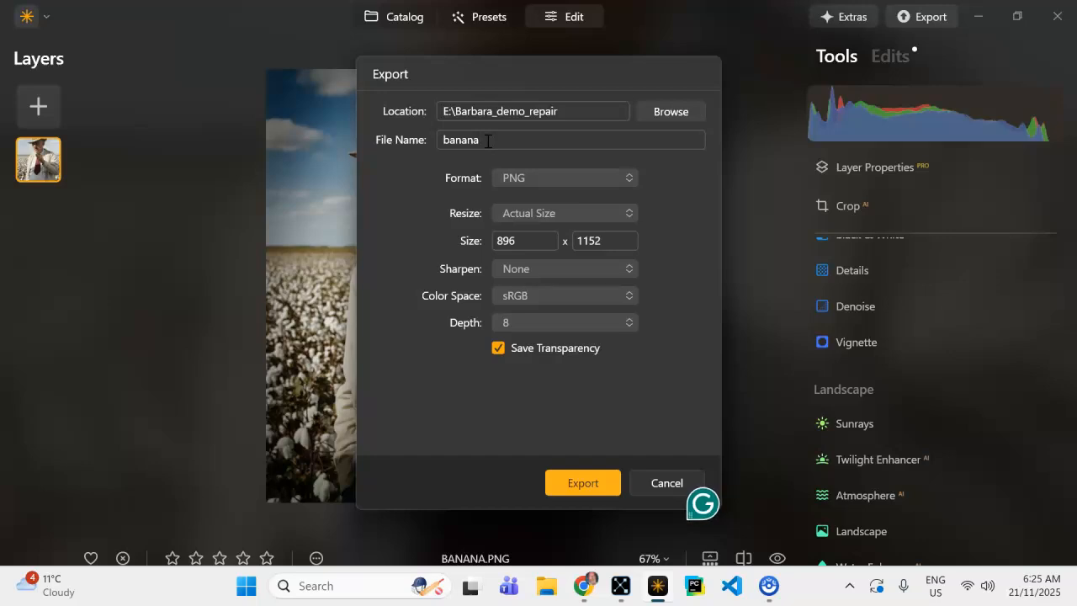
type("_neo")
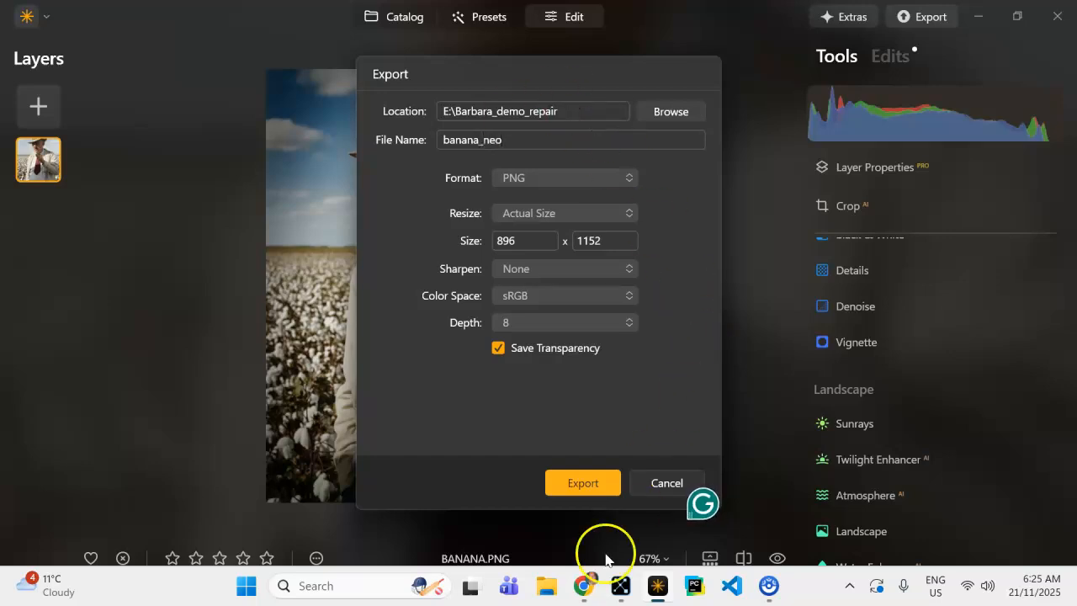
left_click(580, 483)
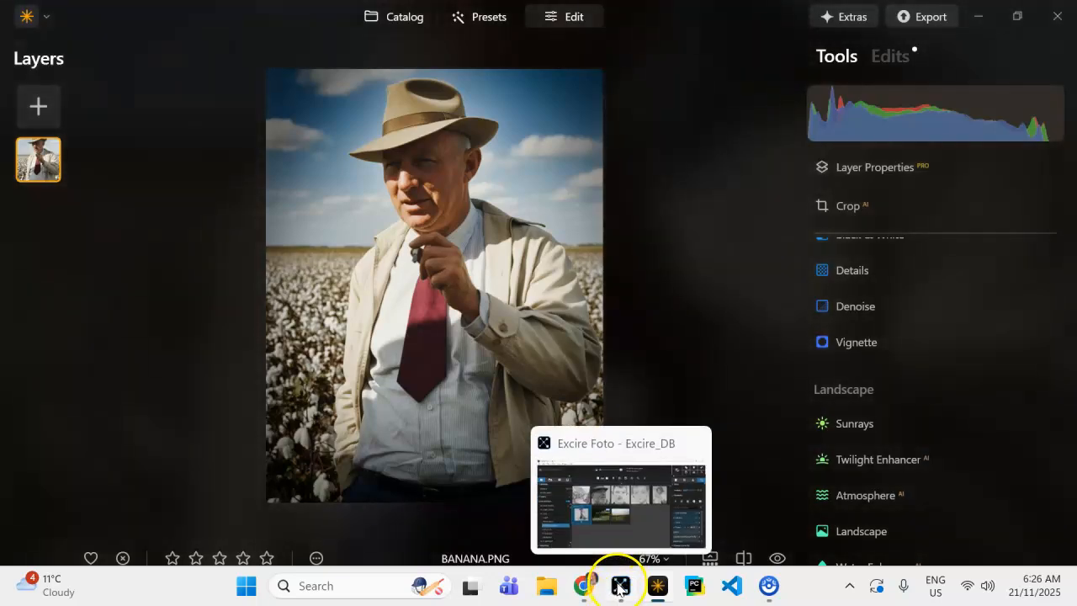
- Switch to Excire Foto and synchronize the demo repair folder on drive E, including subfolders, photo analysis and previews
left_click(620, 586)
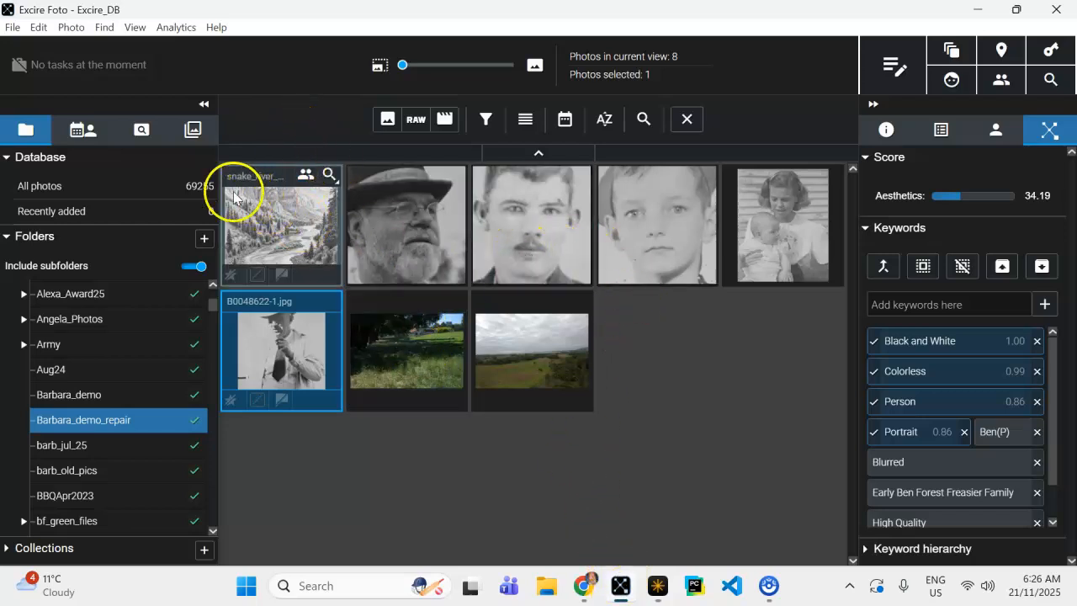
right_click(90, 423)
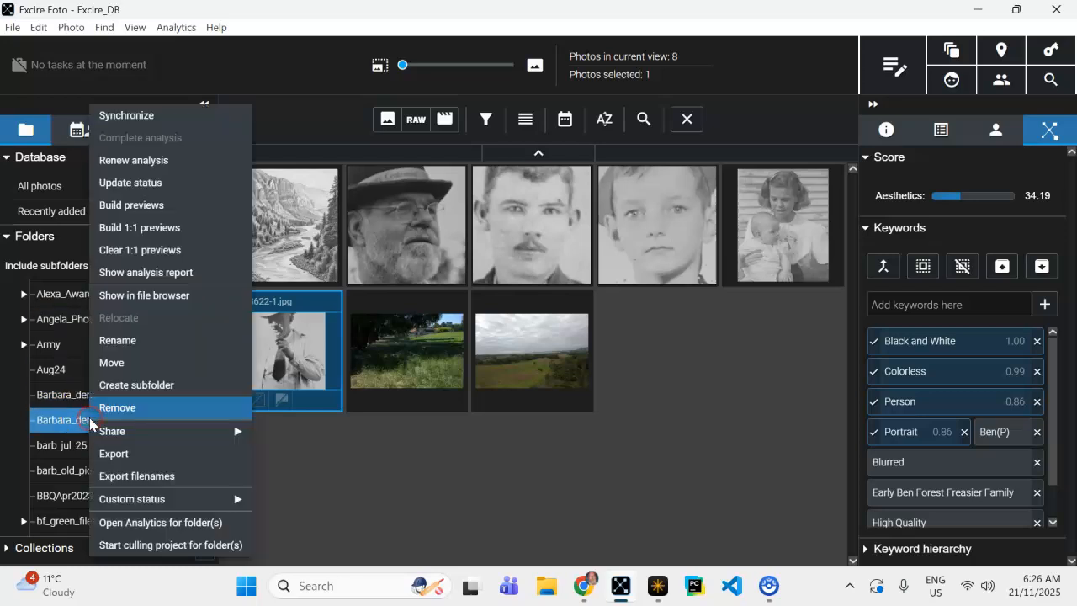
left_click(130, 115)
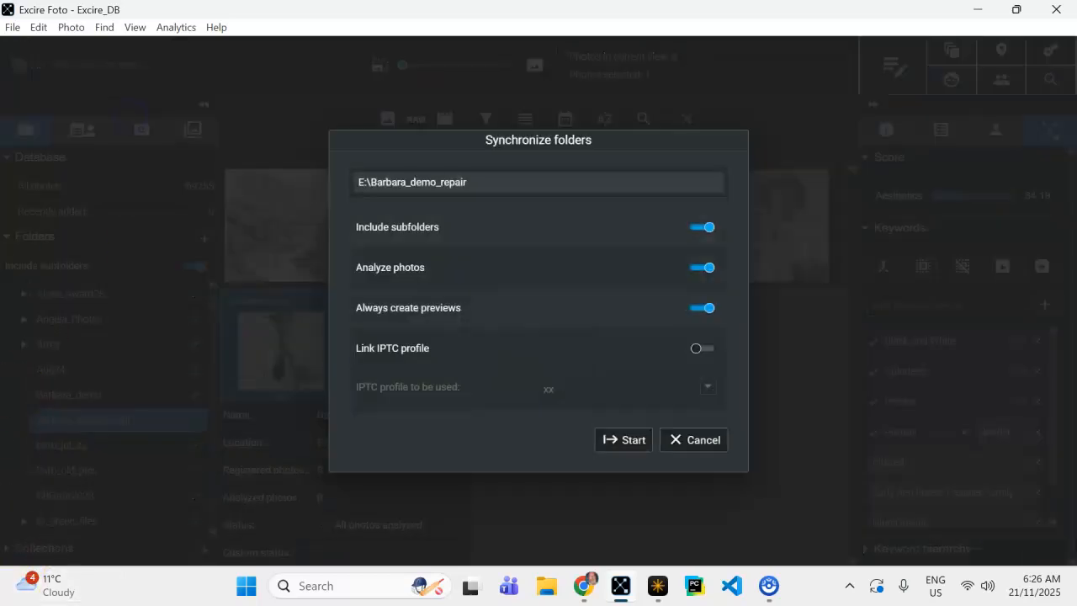
left_click(505, 481)
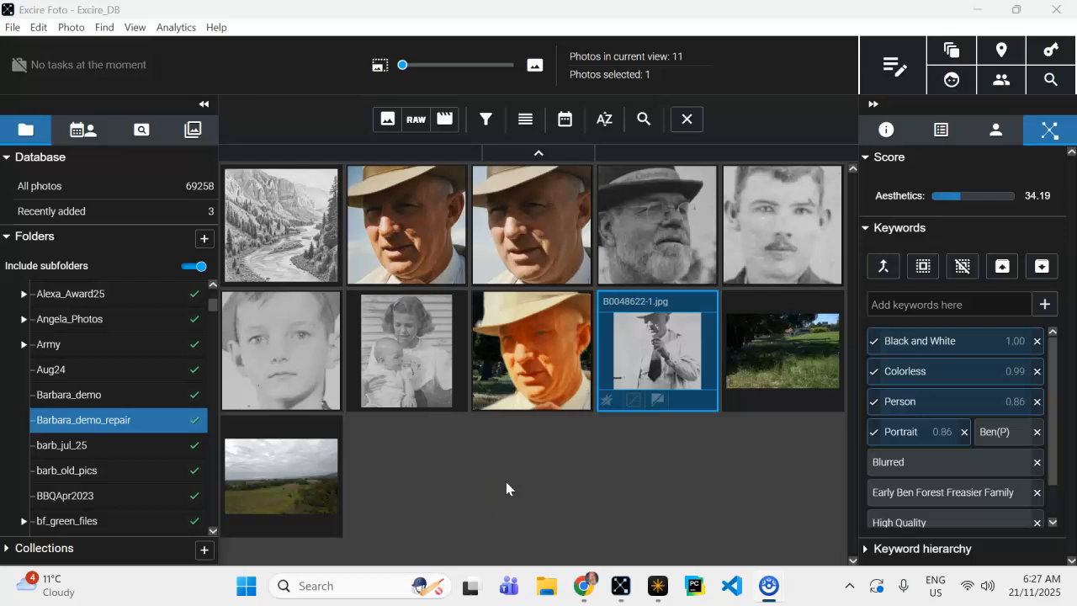
- Check the aesthetics scores of the original B0048622-1.jpg, its colorized version and banana_neo by selecting each photo in turn
left_click(671, 338)
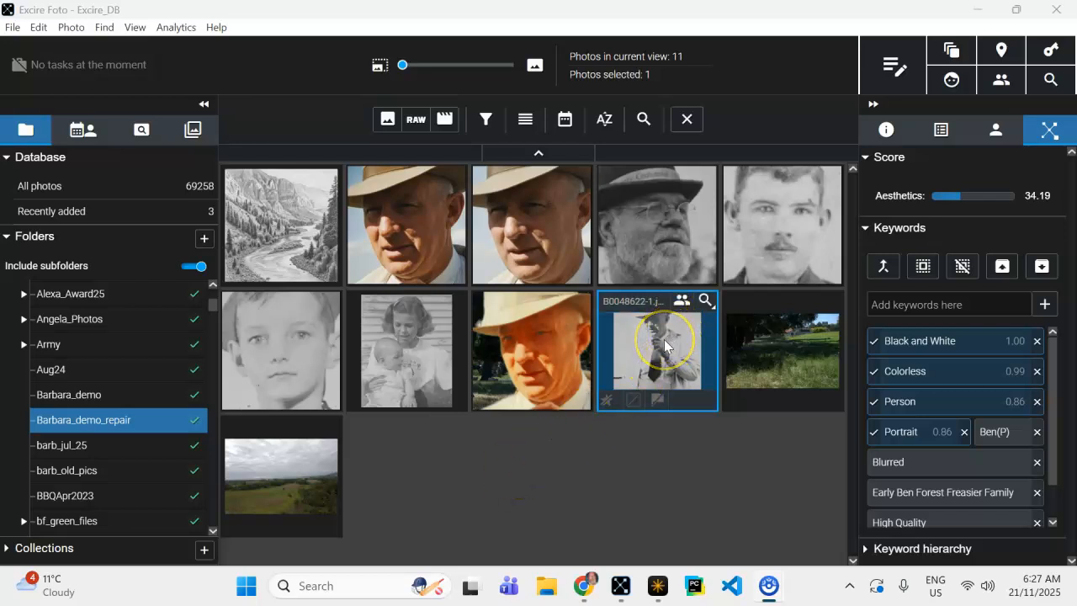
left_click(648, 298)
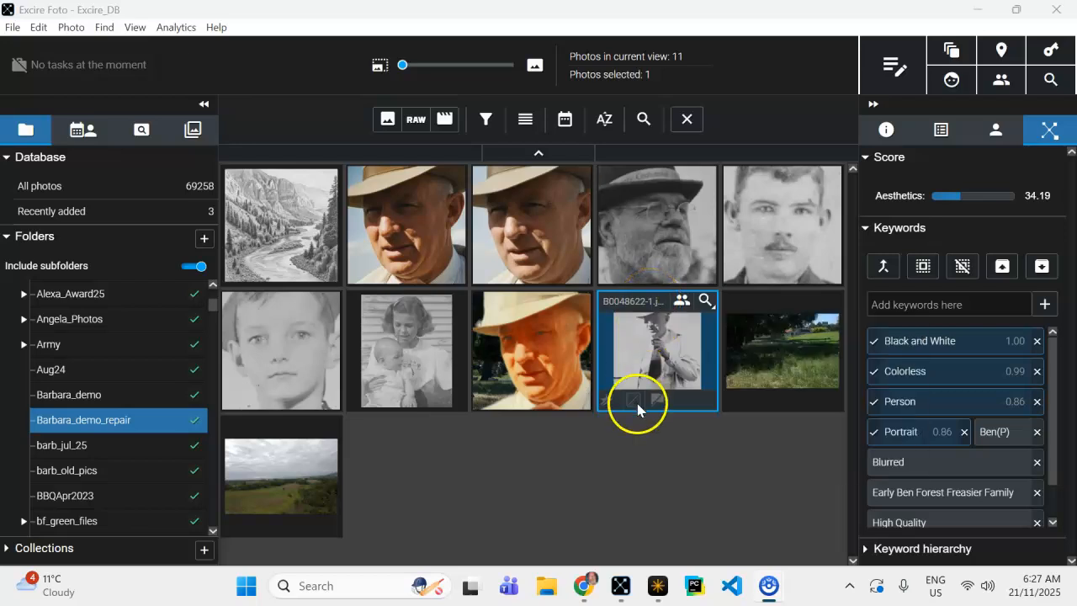
double_click(647, 343)
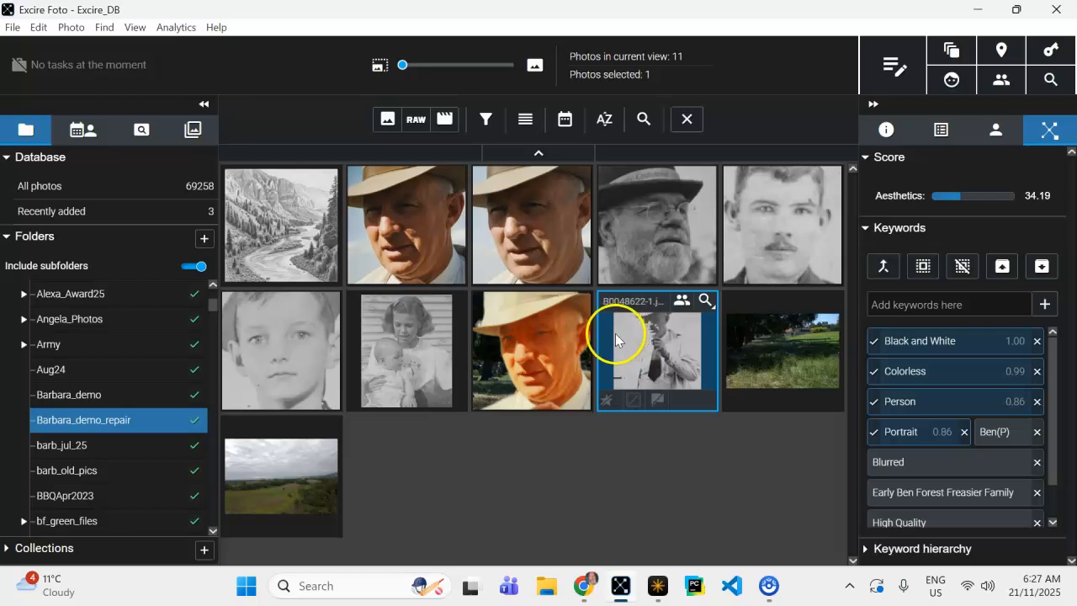
mouse_move(518, 304)
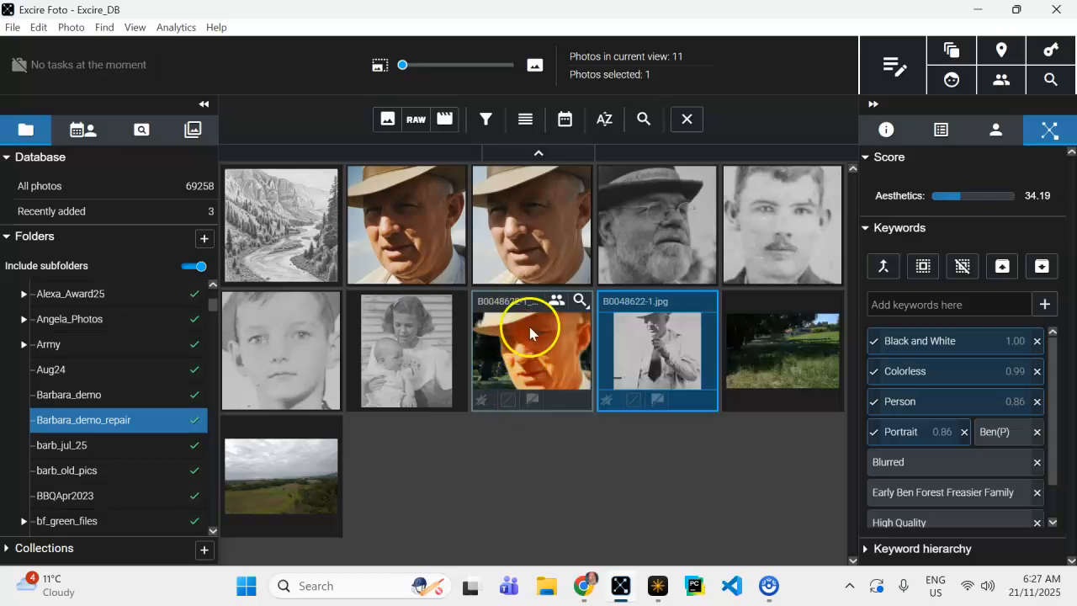
left_click(531, 367)
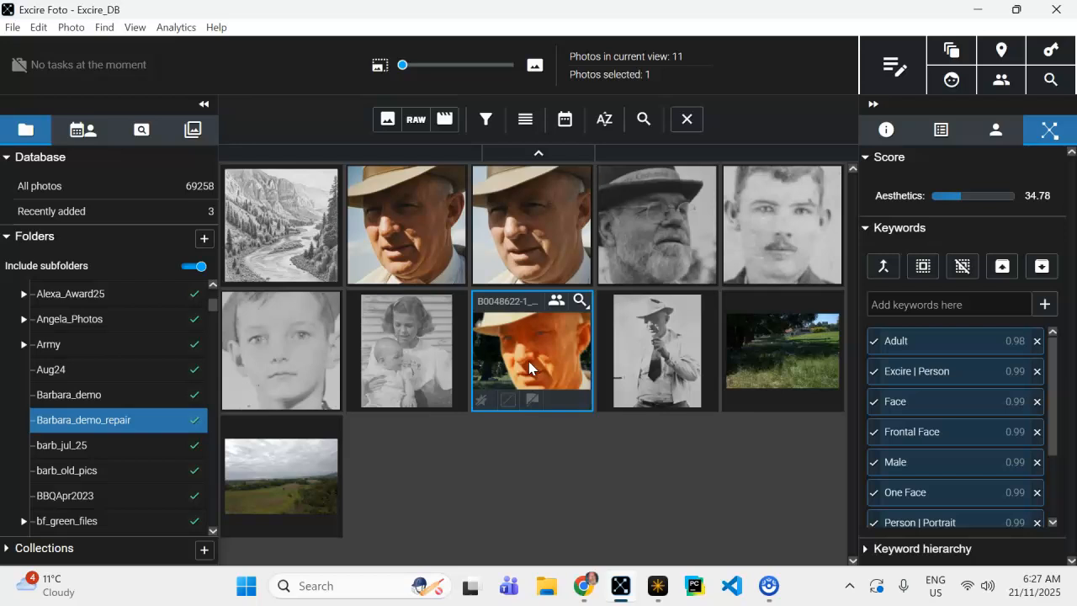
left_click(402, 229)
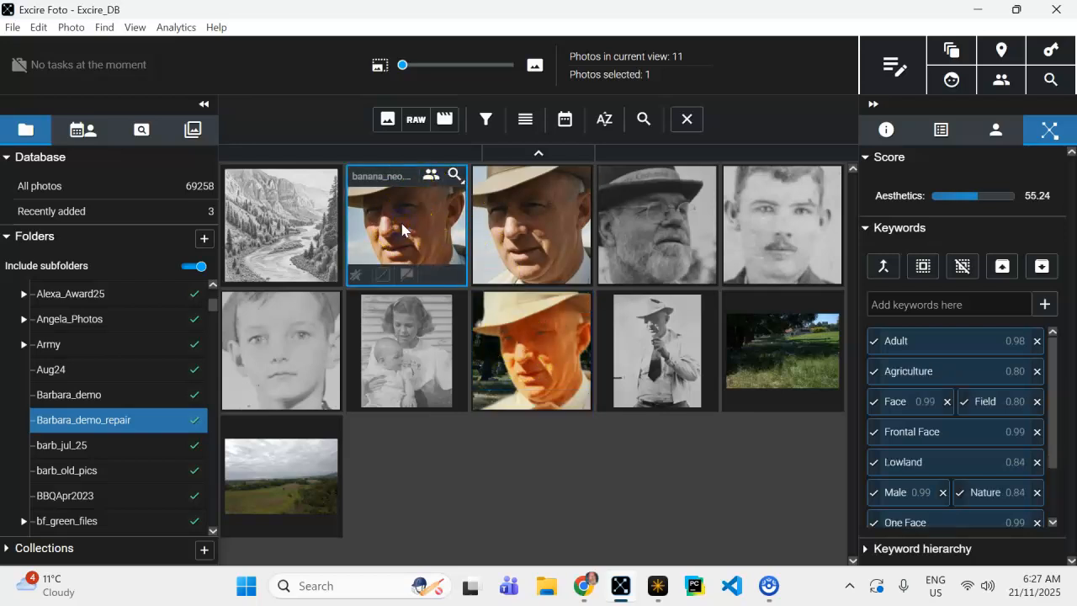